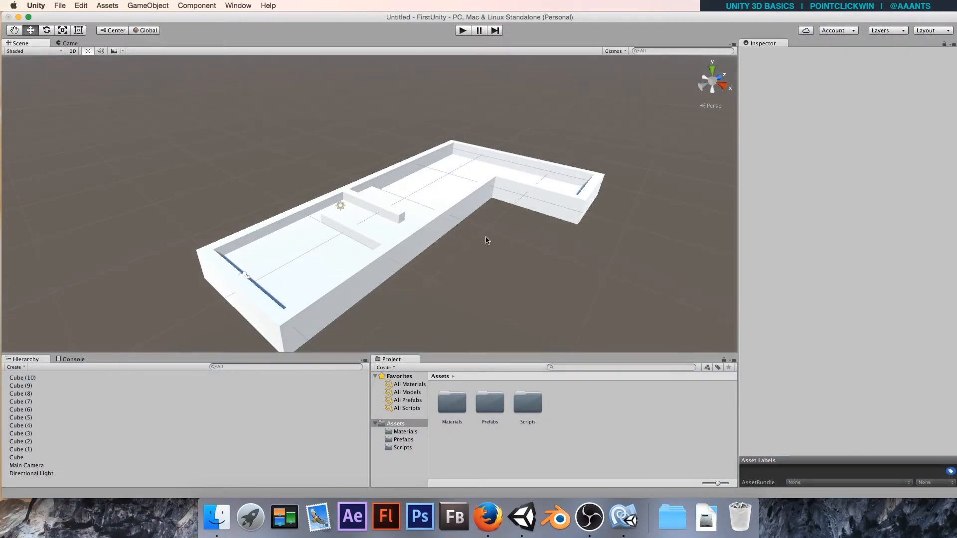
Add a sphere and move it to the near end of the walled level, at about X 0.51, Z -8.03.
left_click_drag(391, 244, 465, 261, "alt")
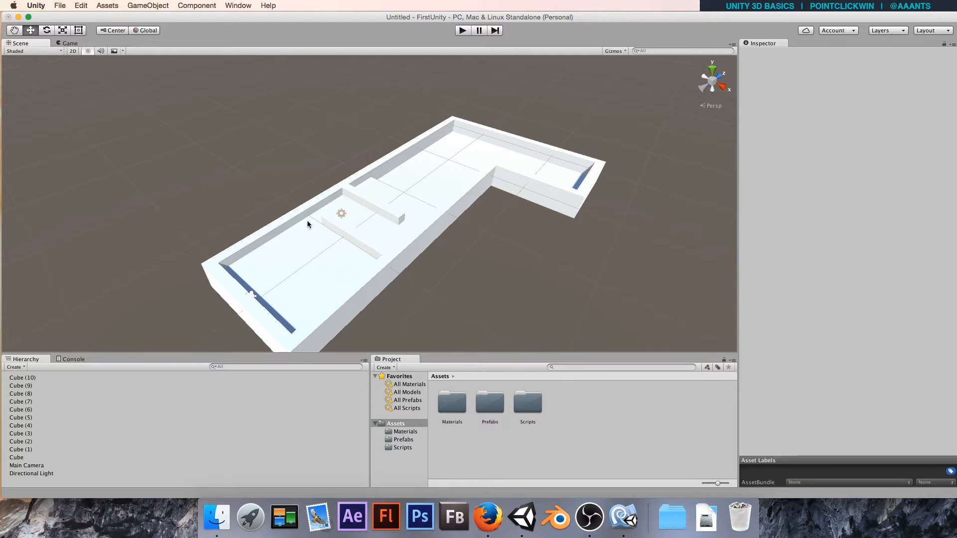
left_click(149, 6)
mouse_move(152, 38)
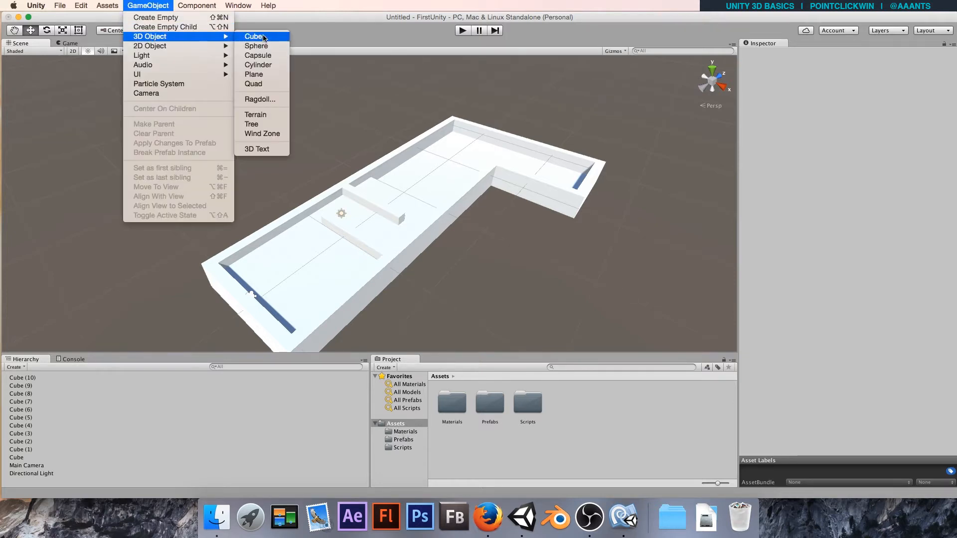
left_click(256, 46)
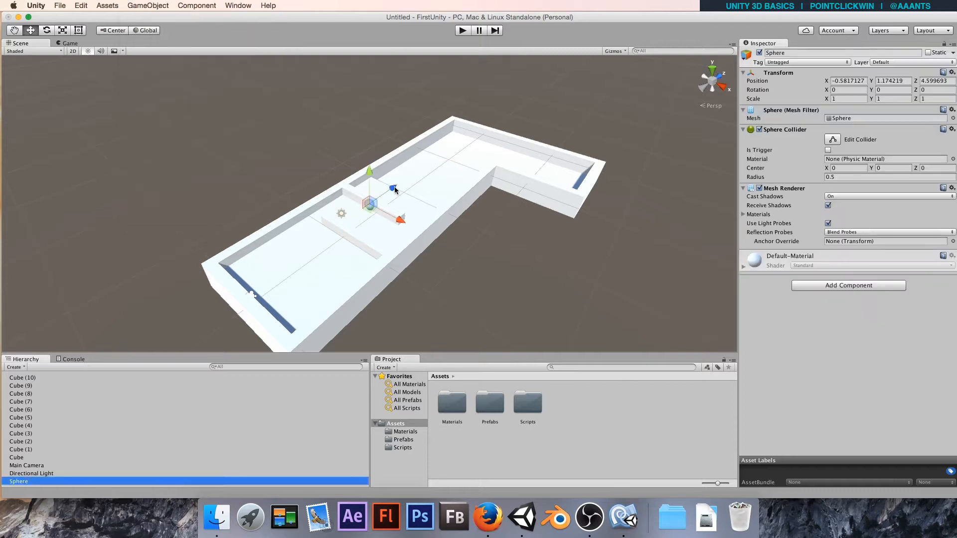
left_click_drag(394, 190, 318, 251)
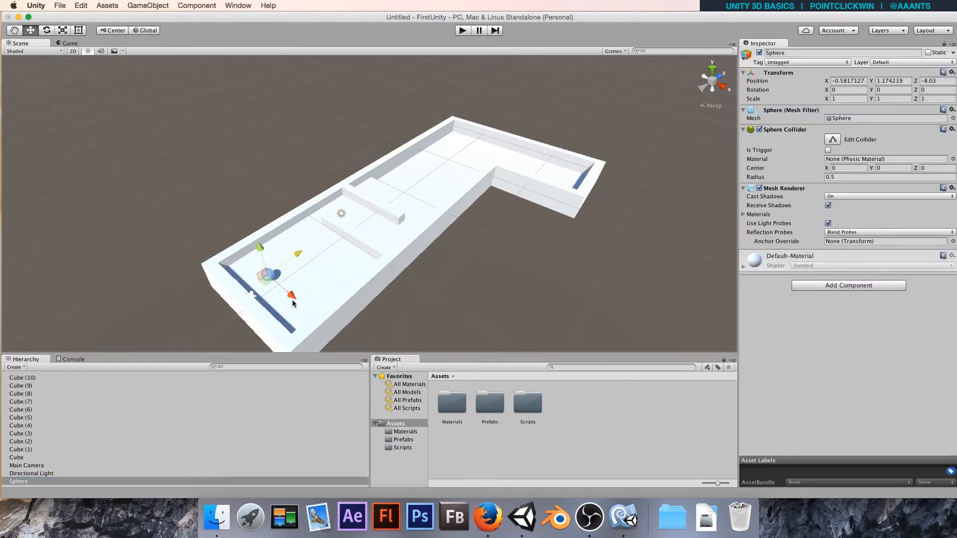
left_click_drag(293, 303, 301, 302)
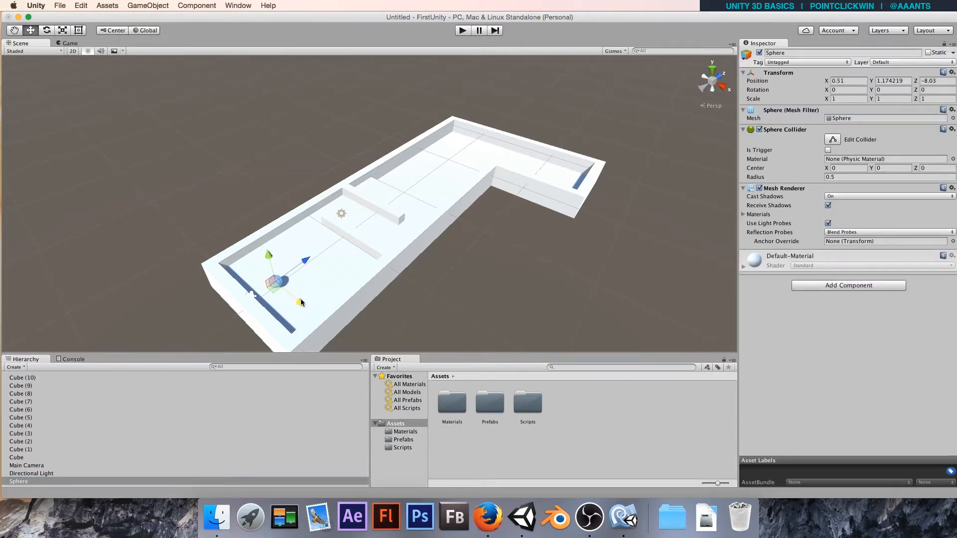
key("f")
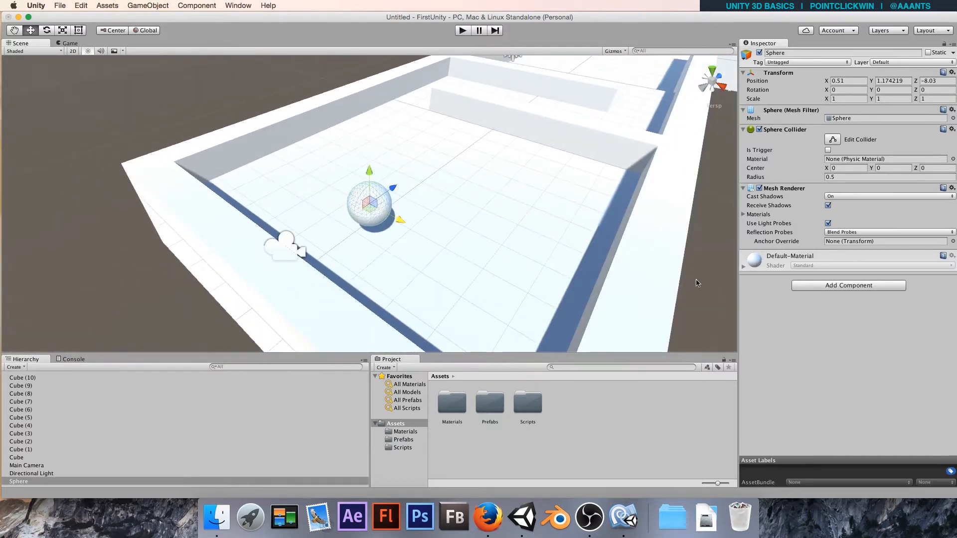
Add a Rigidbody component and the SphereController script from the Scripts folder to the sphere.
left_click(811, 285)
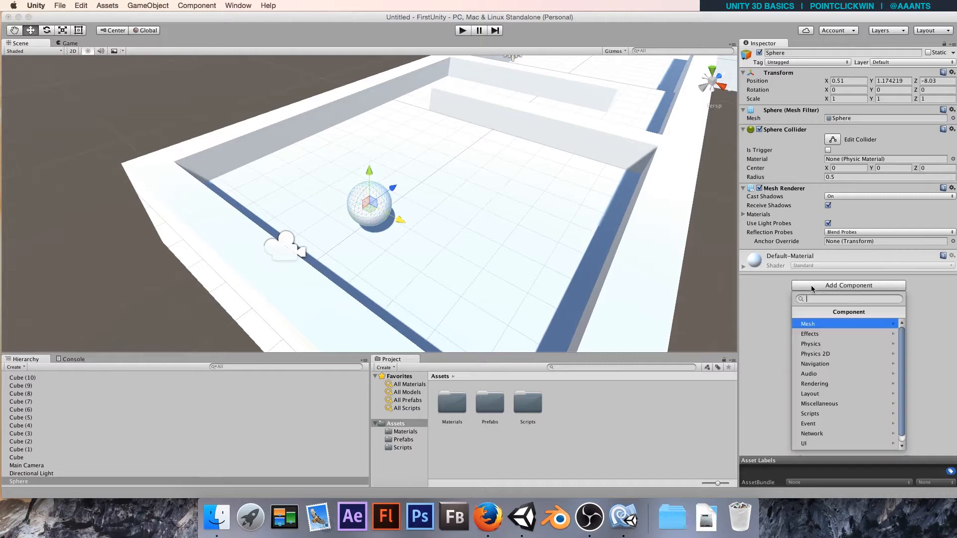
left_click(811, 343)
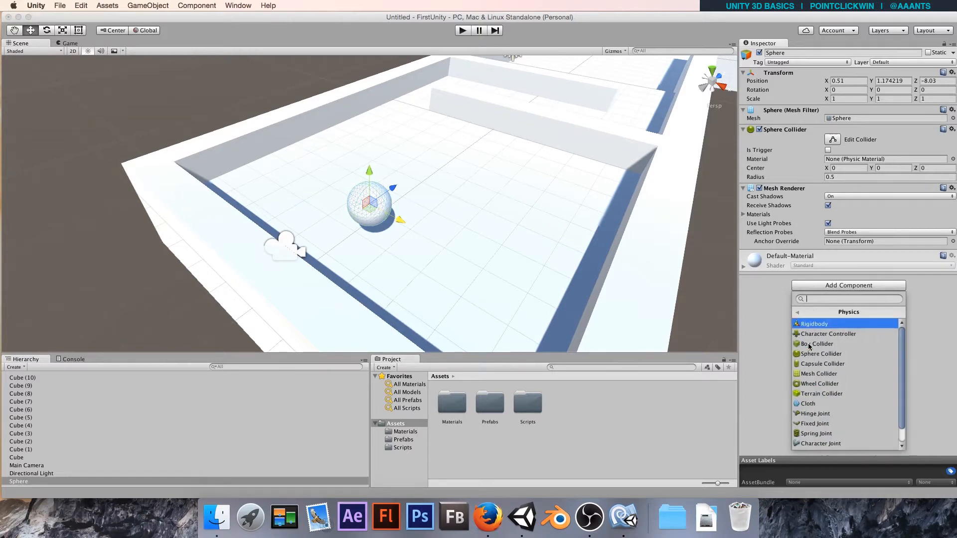
left_click(827, 324)
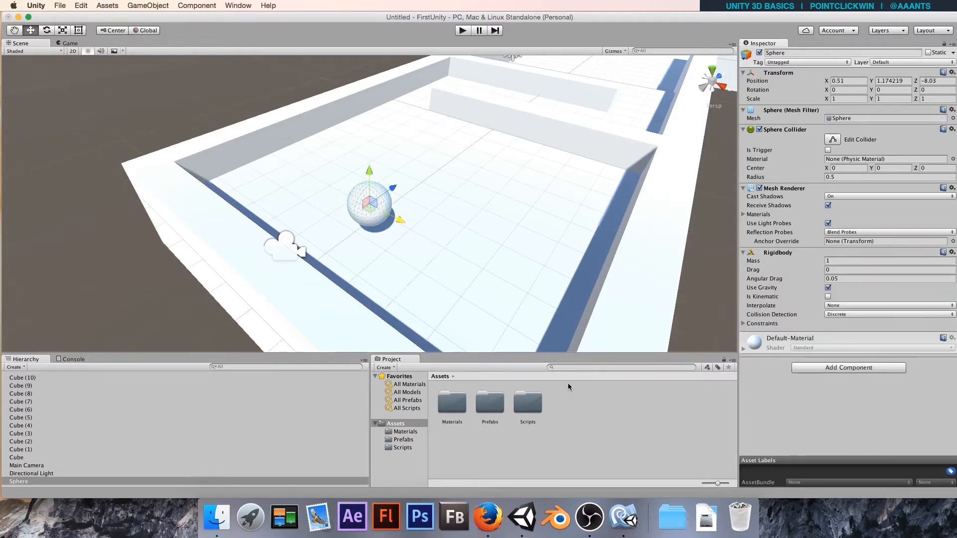
double_click(524, 403)
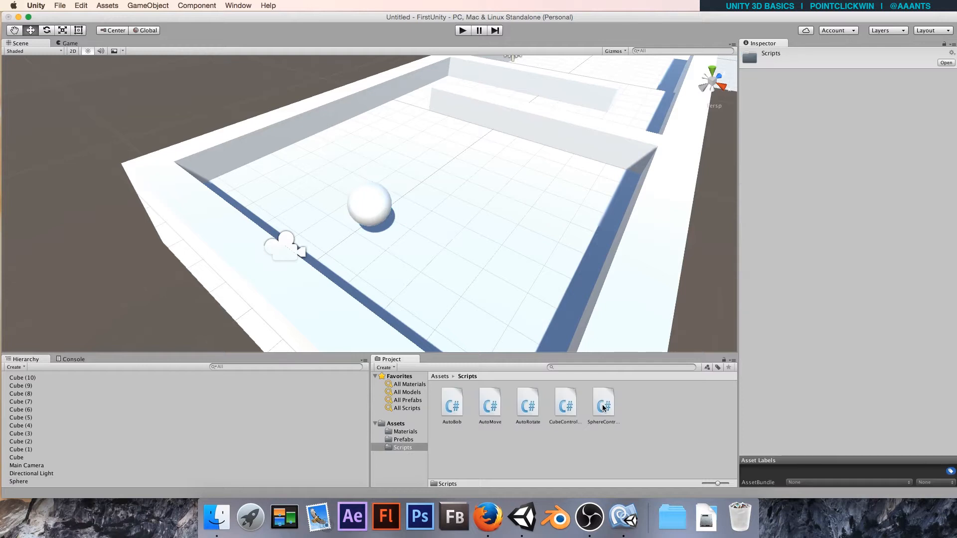
left_click_drag(603, 407, 371, 211)
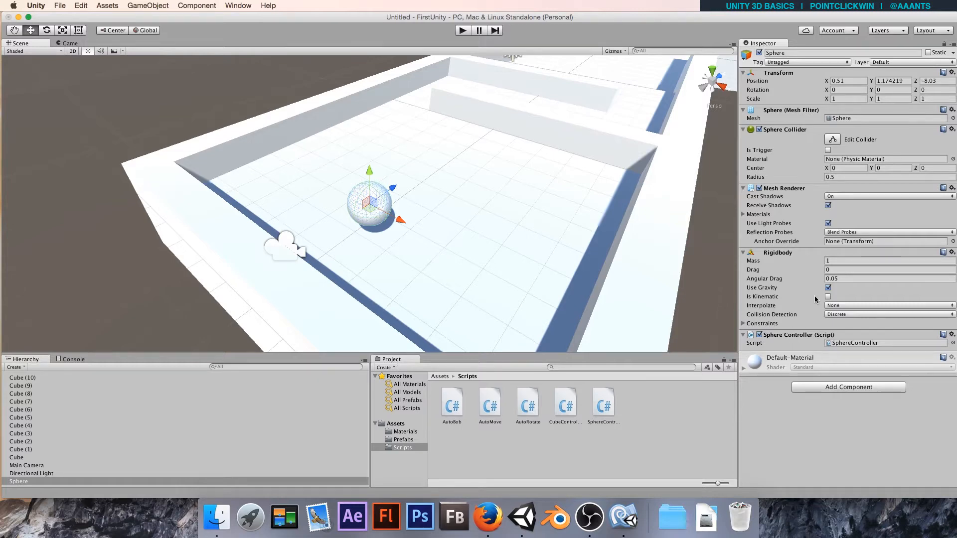
Play-test the game by rolling the sphere forward and sideways through the level, and stop play mode.
left_click(462, 31)
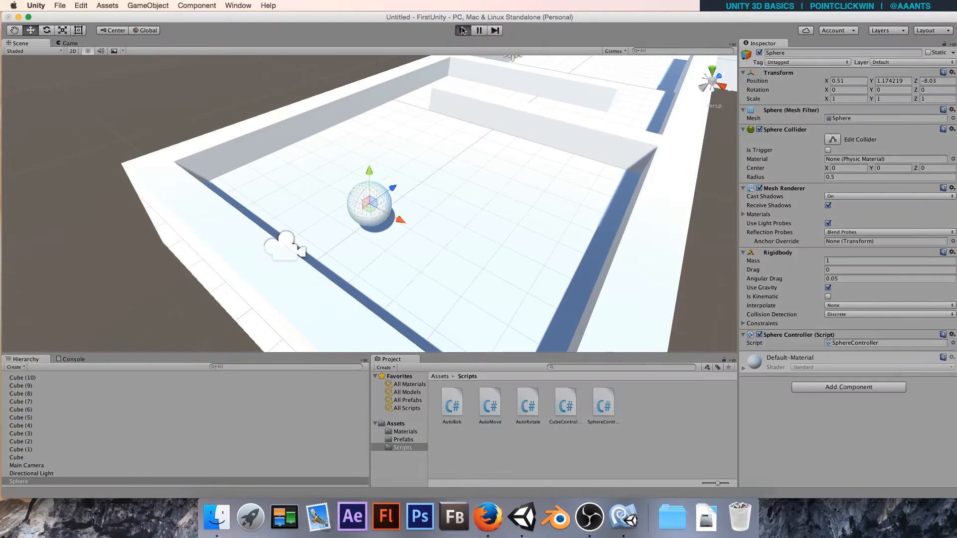
key("Up")
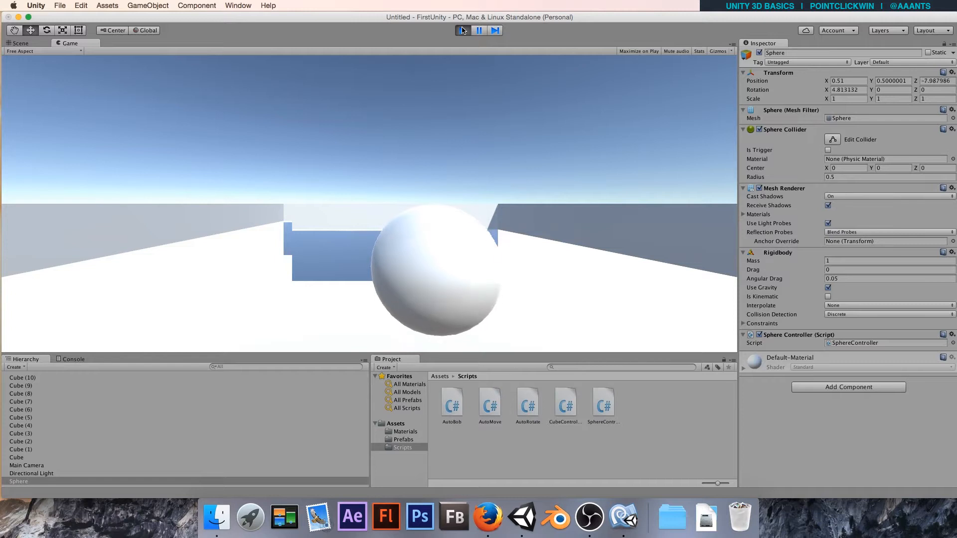
key("Left")
key("Right")
key("Up")
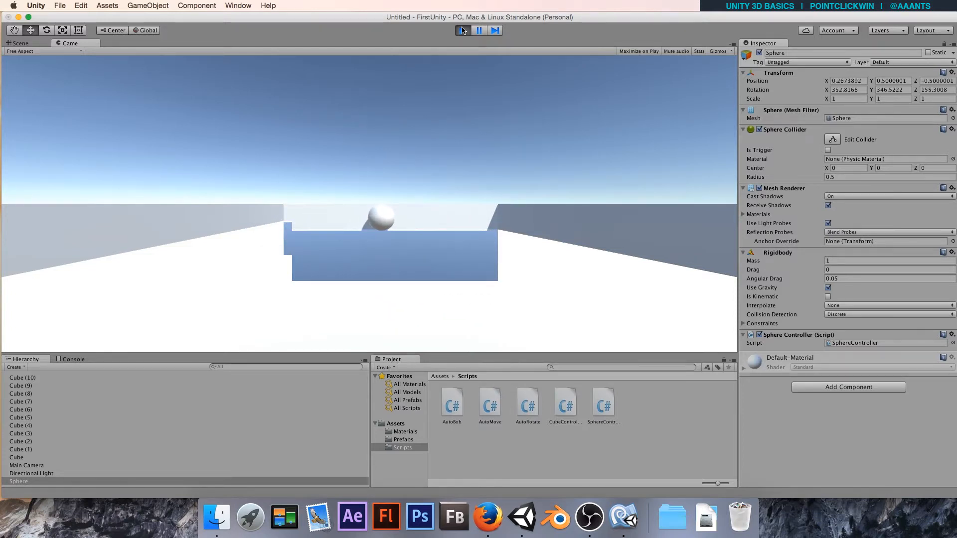
left_click(462, 30)
Move the Main Camera up and back to about Y 2.924, Z -10.807 and tilt its X rotation to about 7.21.
left_click(298, 253)
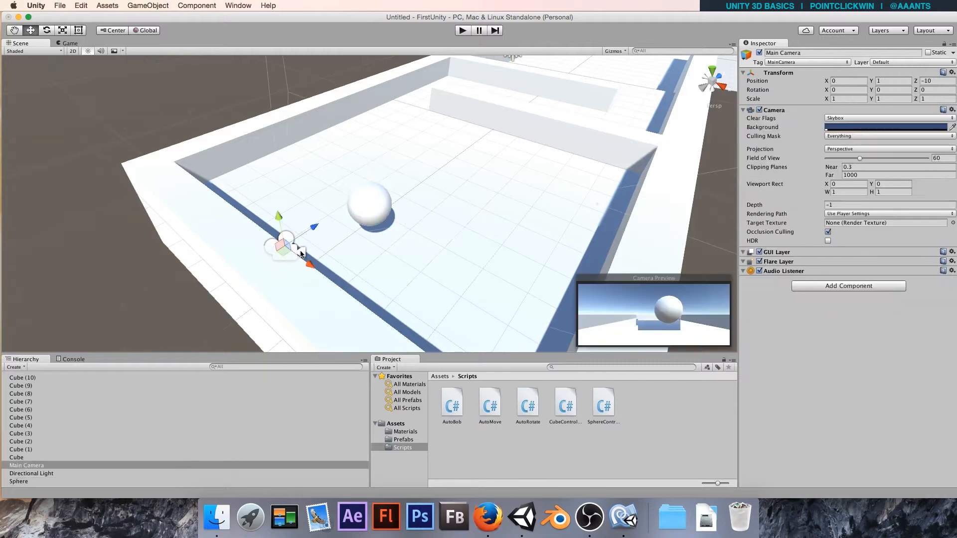
left_click_drag(279, 219, 259, 169)
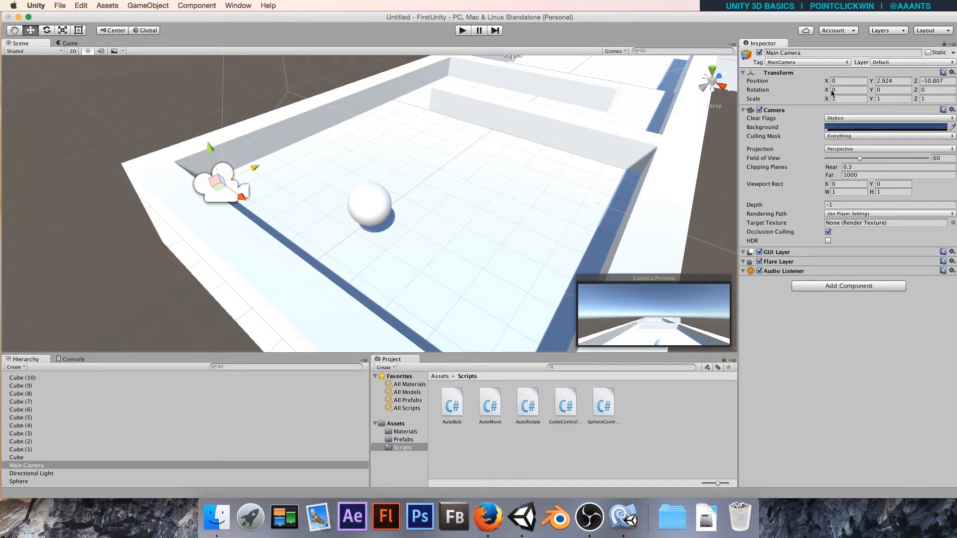
left_click_drag(827, 90, 892, 94)
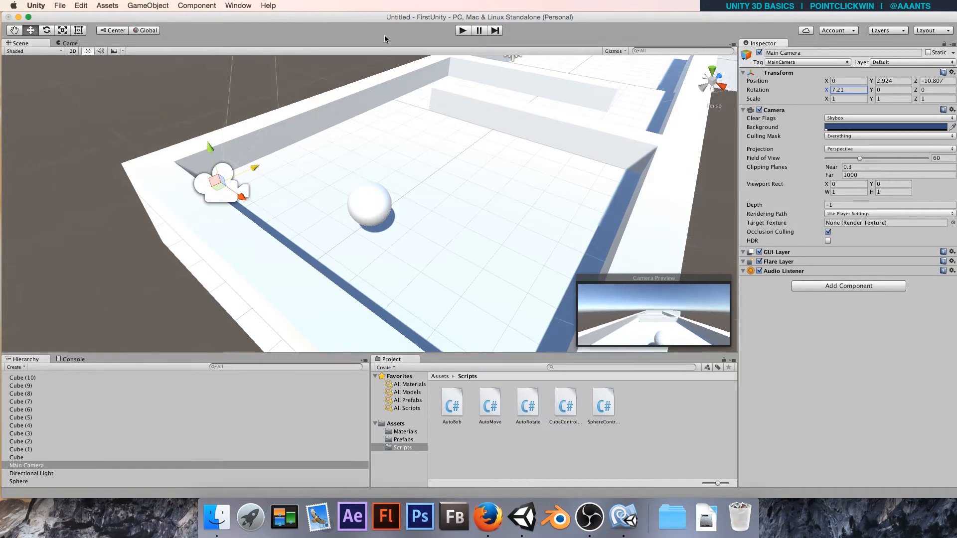
Run the game briefly to check the new camera view, and inspect the sphere and the floor cube.
left_click(465, 32)
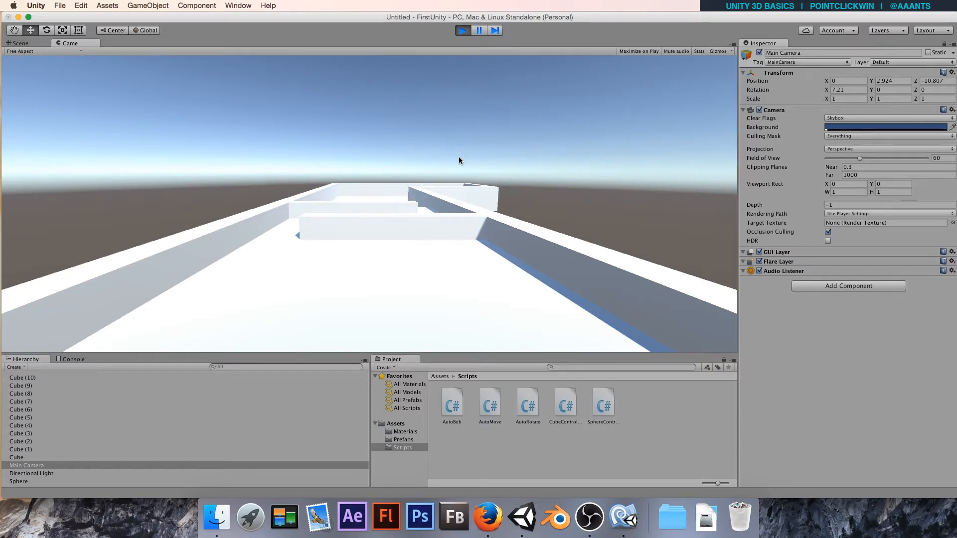
left_click(463, 30)
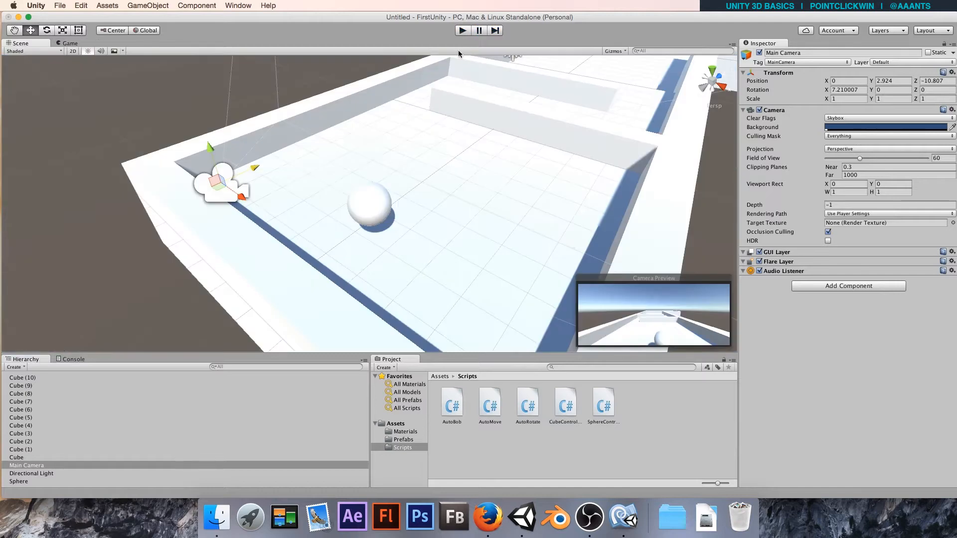
left_click(375, 210)
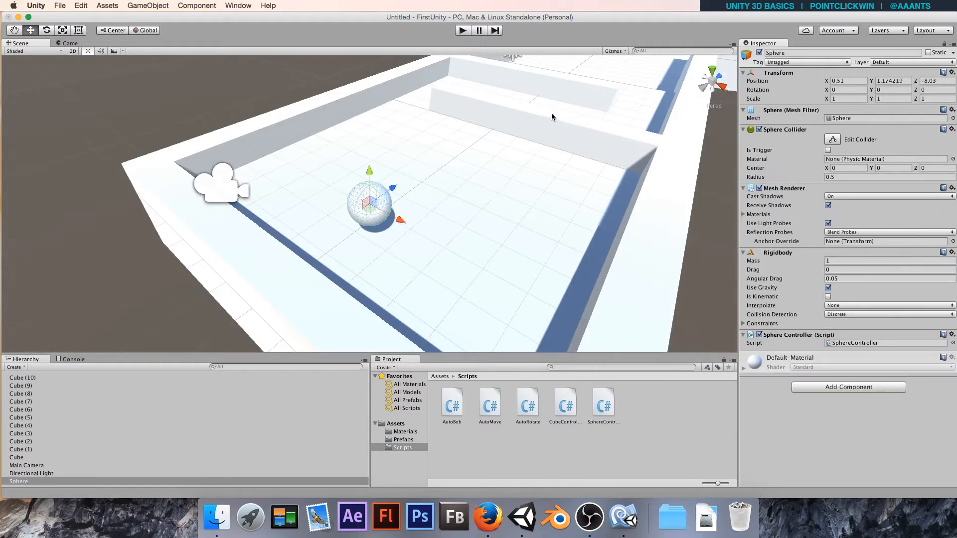
left_click(421, 213)
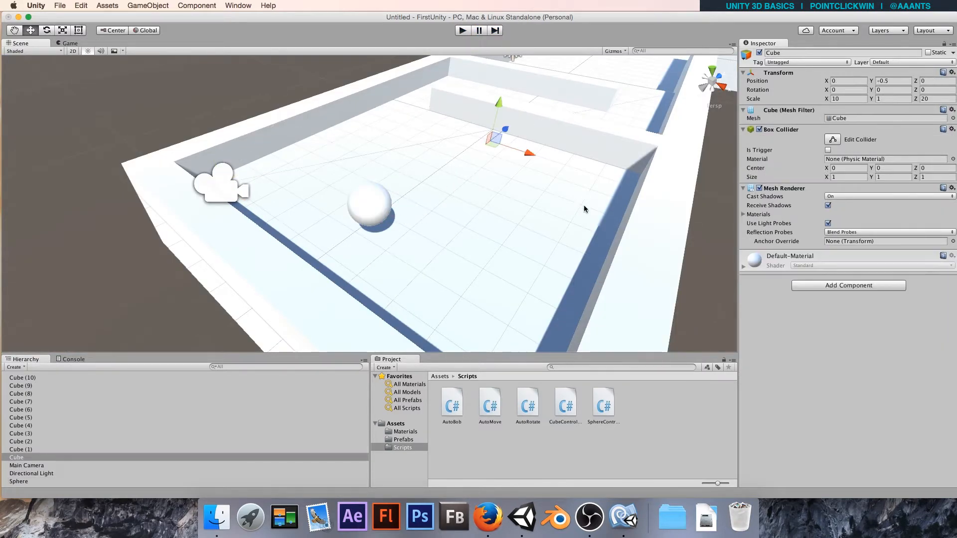
Place the Hazard 1 prefab on the floor beyond the inner walls, at about Z 16.8, and play-test it.
scroll(533, 214, "down", 5)
middle_click_drag(551, 188, 477, 263)
middle_click_drag(627, 139, 417, 288)
scroll(463, 243, "up", 2)
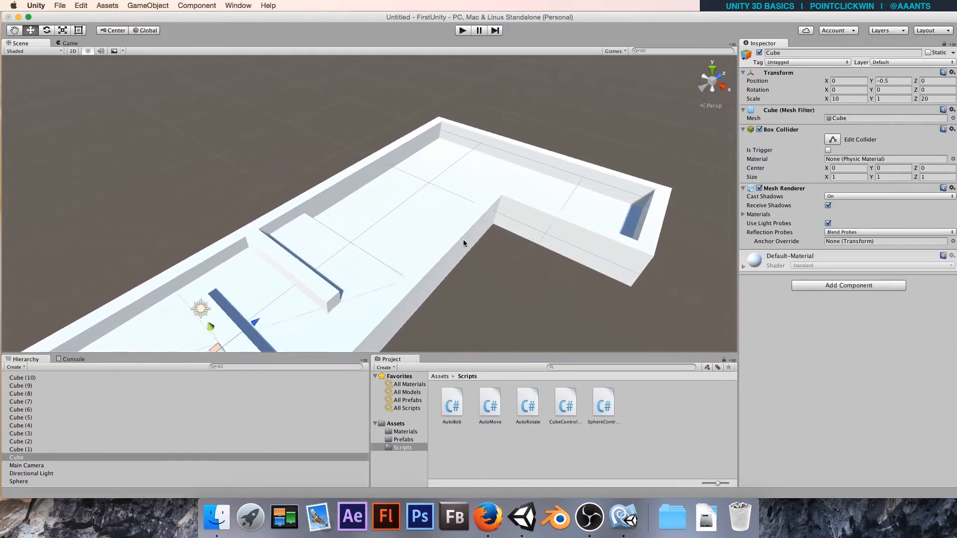
left_click(401, 441)
left_click_drag(449, 401, 407, 209)
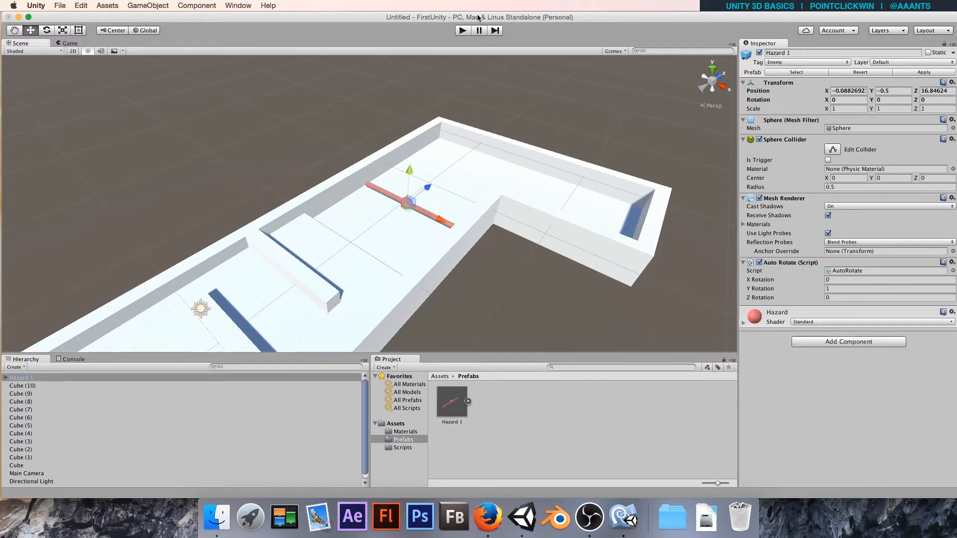
left_click(464, 32)
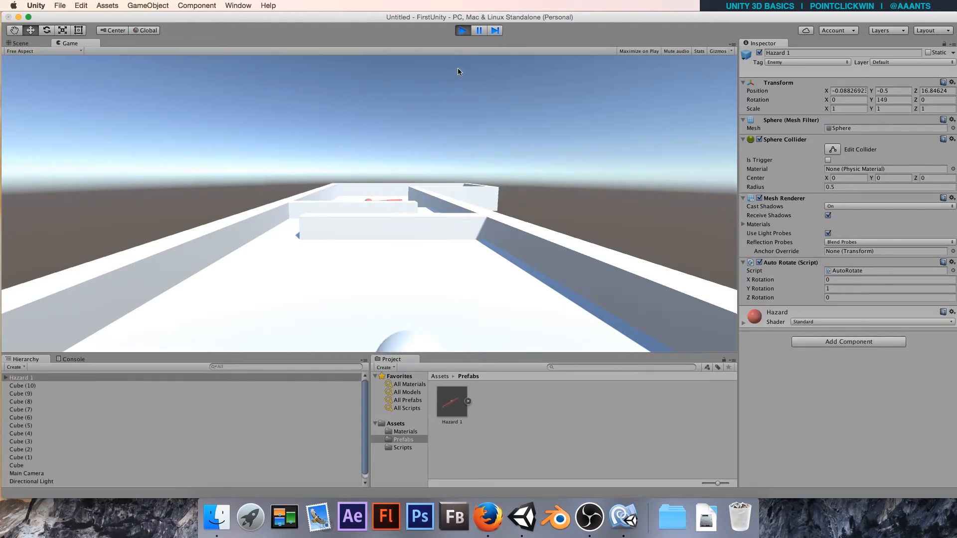
left_click(462, 31)
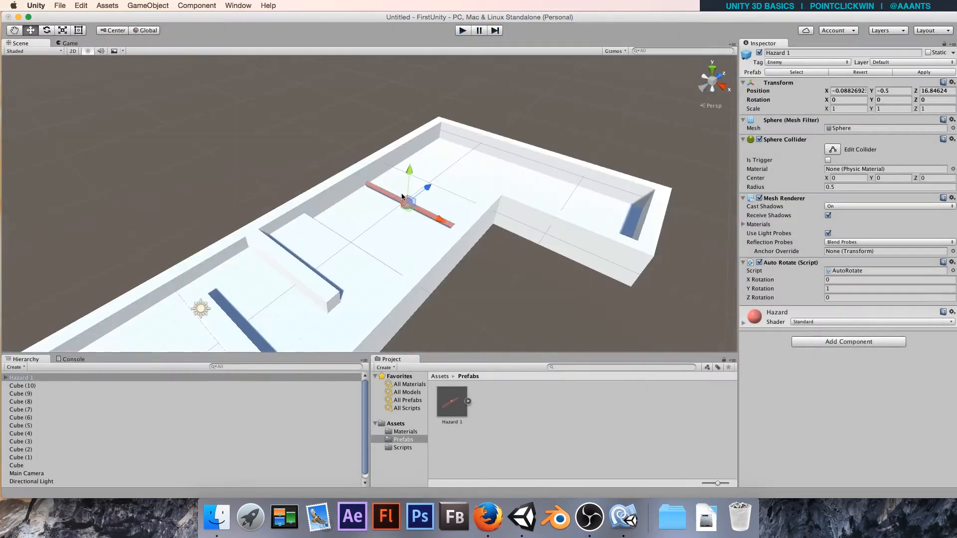
Add a cube and place it just above the floor at the far end of the level, about X 12.51, Y 0.6, Z 26.05.
left_click_drag(611, 210, 435, 278, "alt")
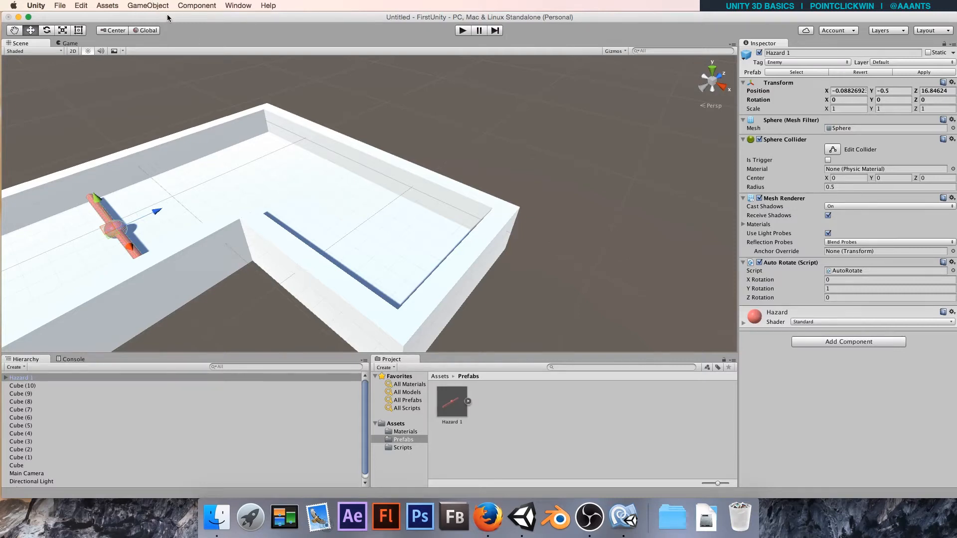
left_click(149, 6)
mouse_move(148, 40)
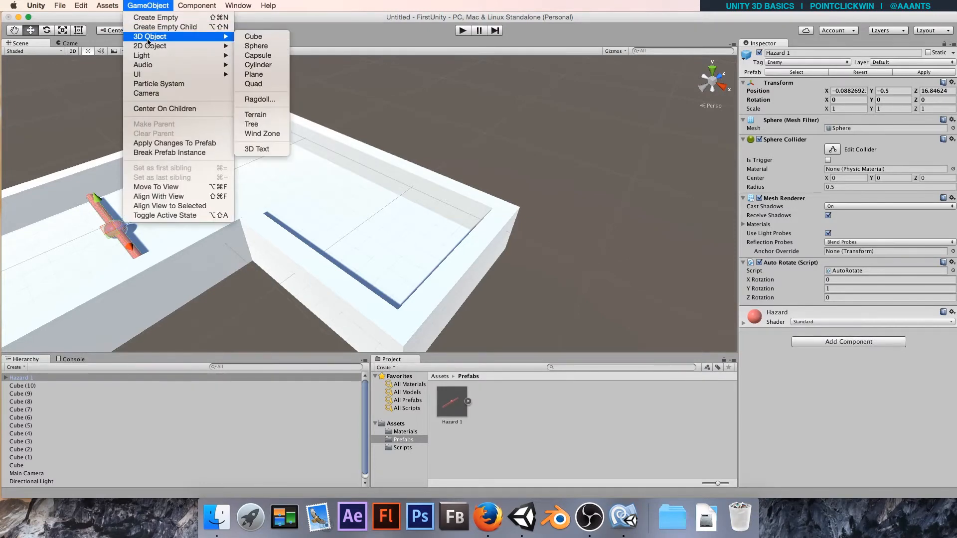
left_click(254, 37)
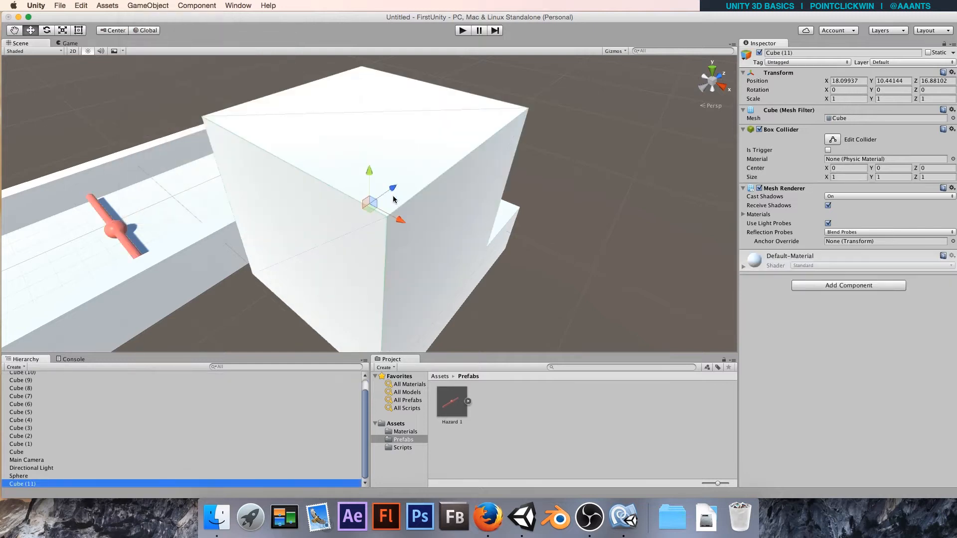
left_click_drag(369, 180, 599, 143)
left_click_drag(520, 163, 509, 339)
left_click_drag(483, 303, 442, 212)
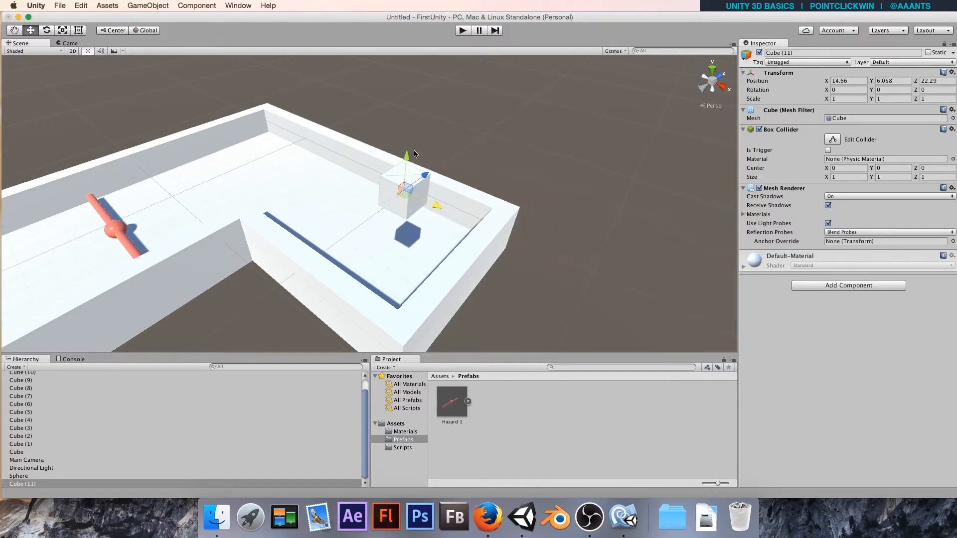
left_click_drag(407, 157, 485, 171)
left_click_drag(497, 232, 448, 217)
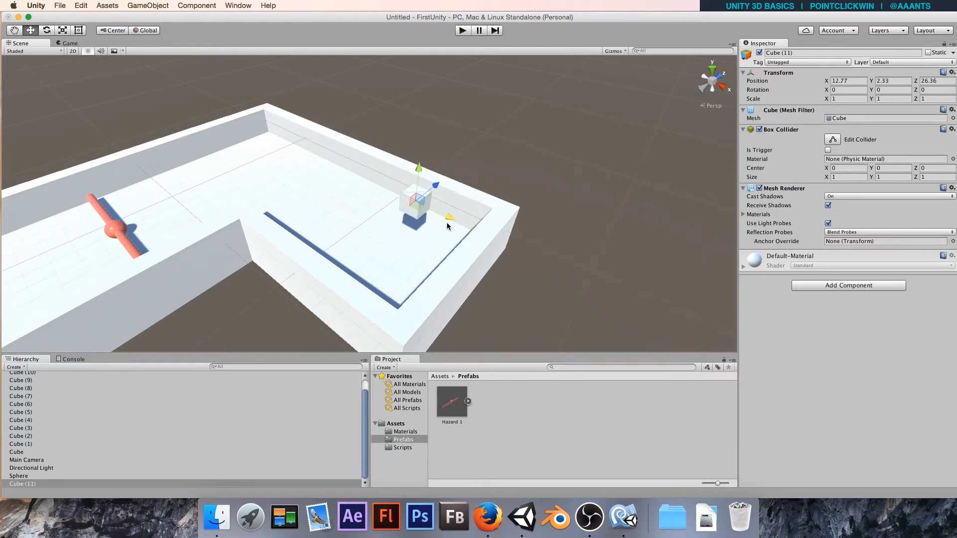
left_click_drag(417, 171, 501, 202)
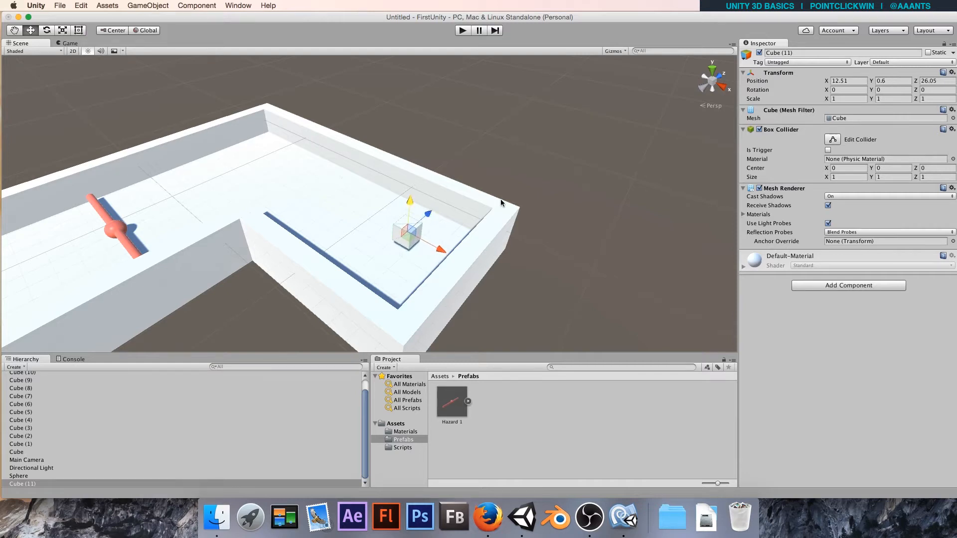
Scale the new cube to 0.8 on the X, Y and Z axes.
left_click(851, 98)
type("0.8")
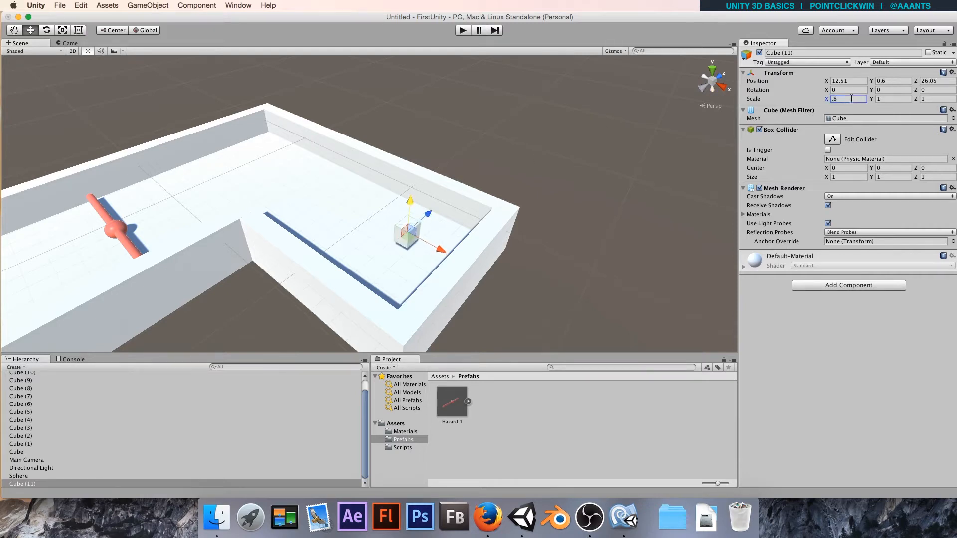
key("Tab")
type("0.8")
key("Tab")
type("0.8")
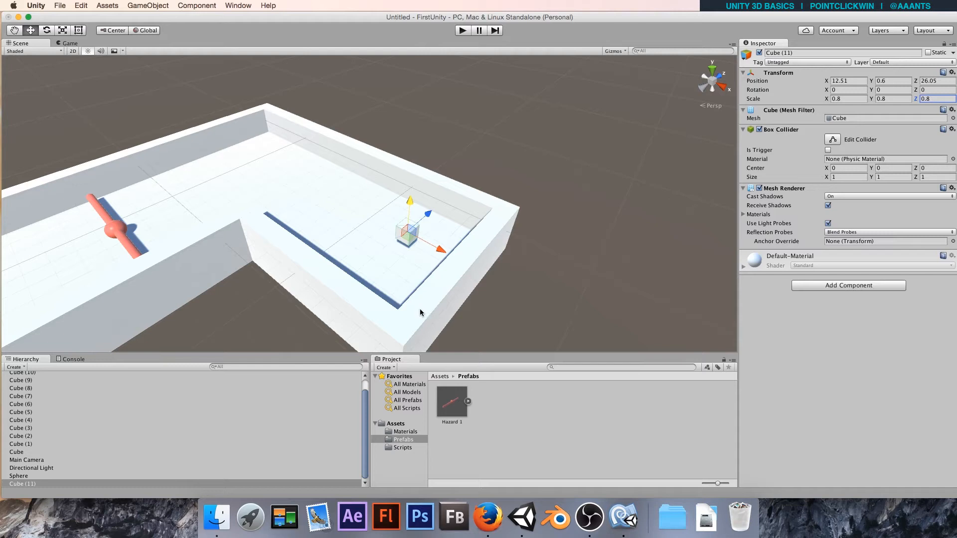
Create a new material named Goal in the project's Materials folder.
left_click(406, 432)
right_click(487, 433)
mouse_move(506, 340)
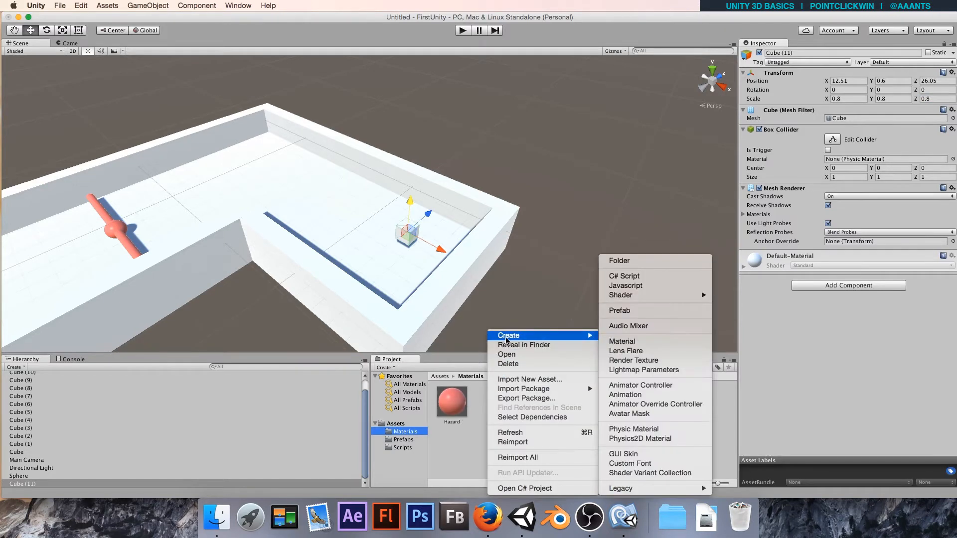
left_click(622, 342)
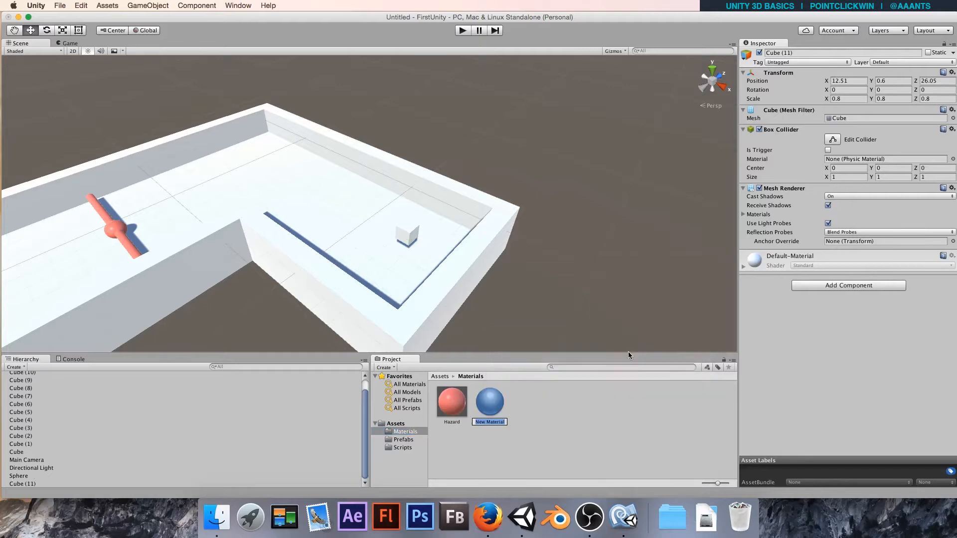
type("Goal")
key("Return")
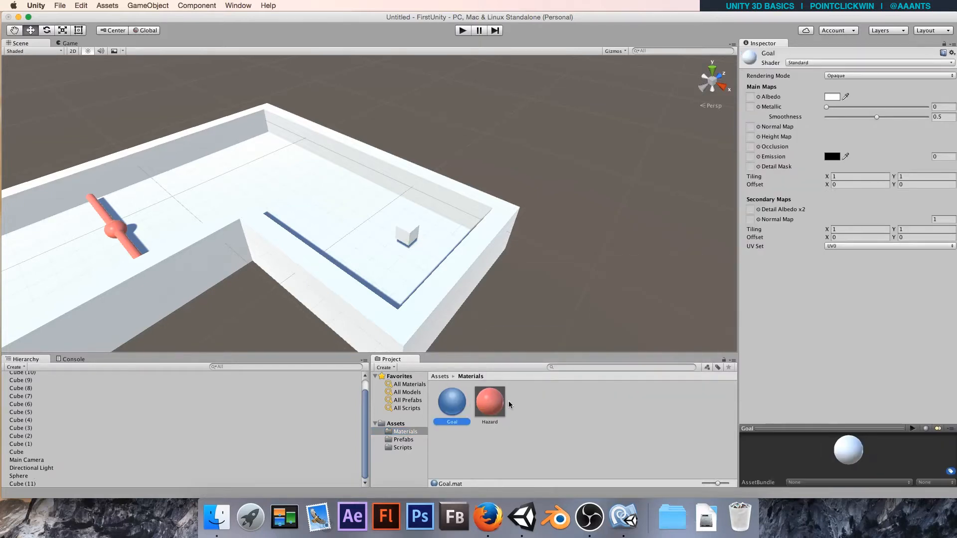
Set the Goal material's albedo colour to a medium green, about R 63, G 186, B 64.
left_click(827, 97)
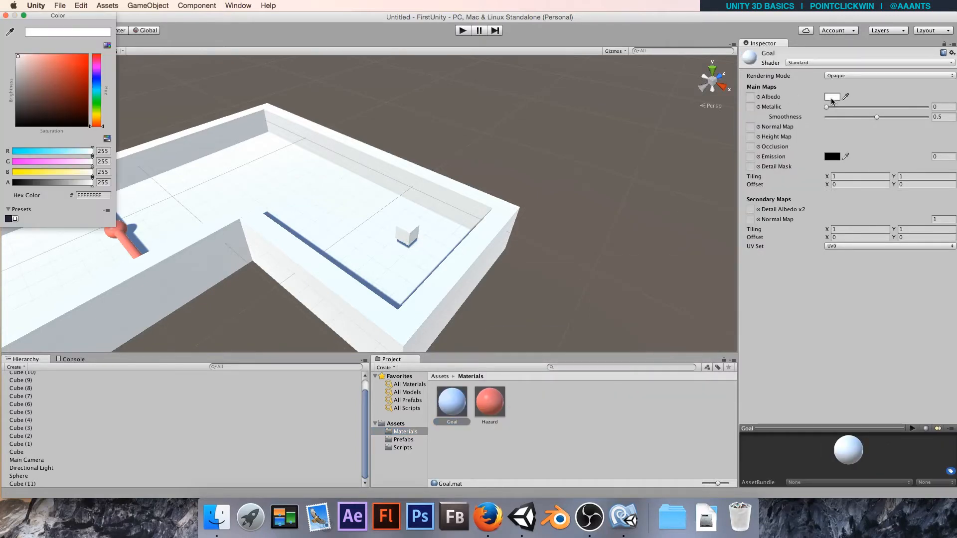
left_click(93, 101)
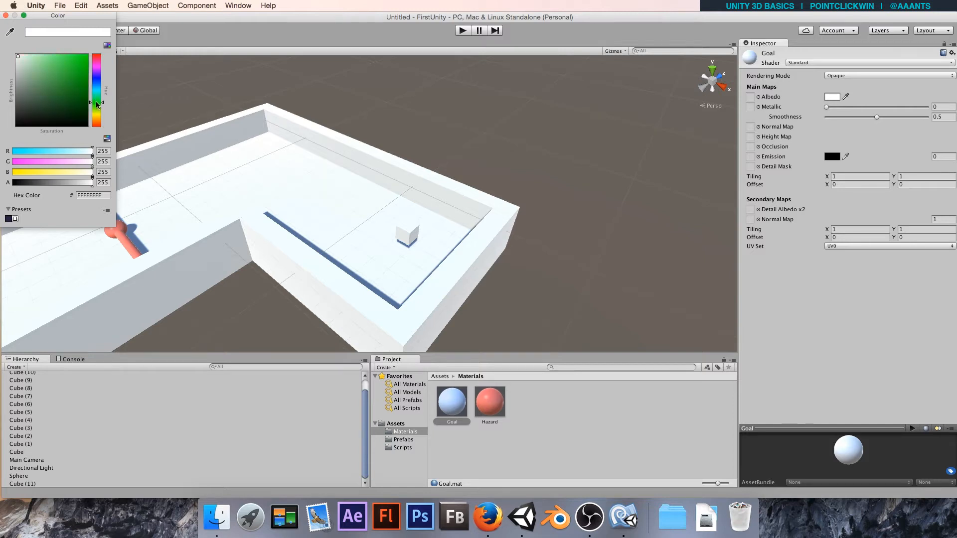
left_click(54, 70)
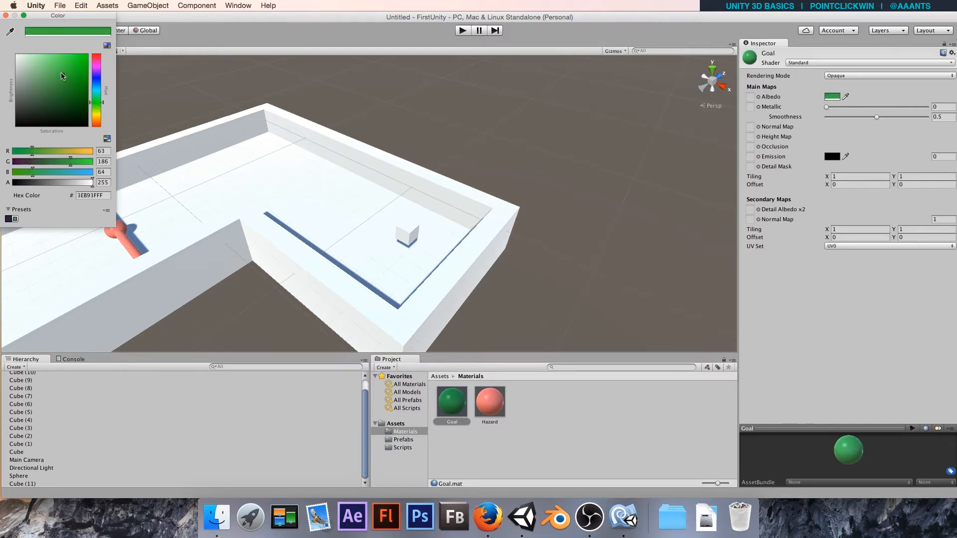
left_click(5, 16)
Apply the Goal material to the small cube at the far end of the level and frame the cube in view.
left_click_drag(442, 397, 407, 239)
left_click(408, 238)
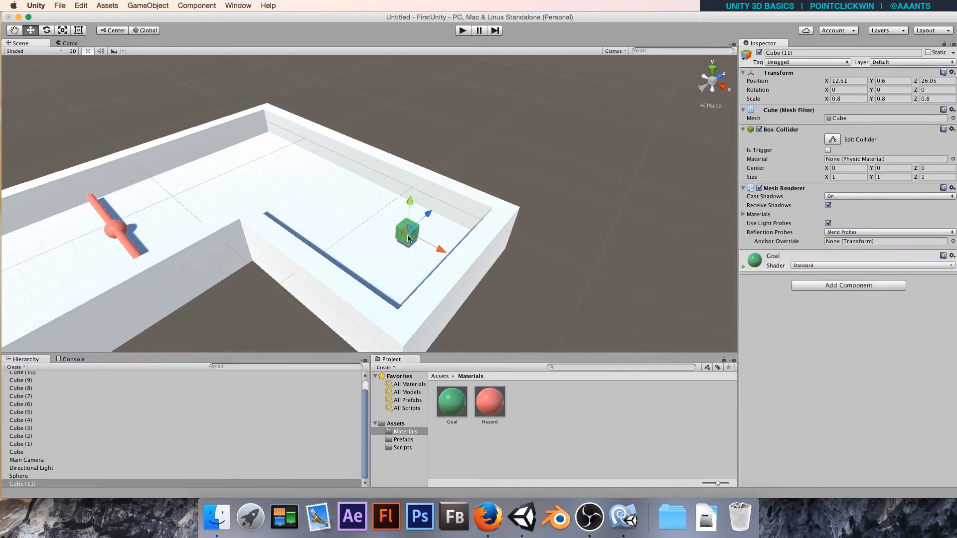
key("f")
scroll(337, 280, "down", 6)
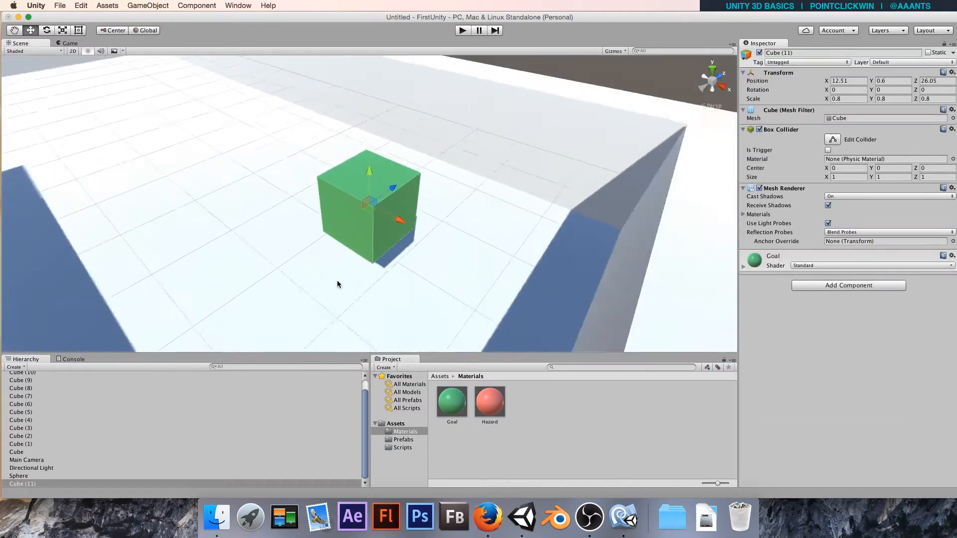
scroll(337, 281, "down", 1)
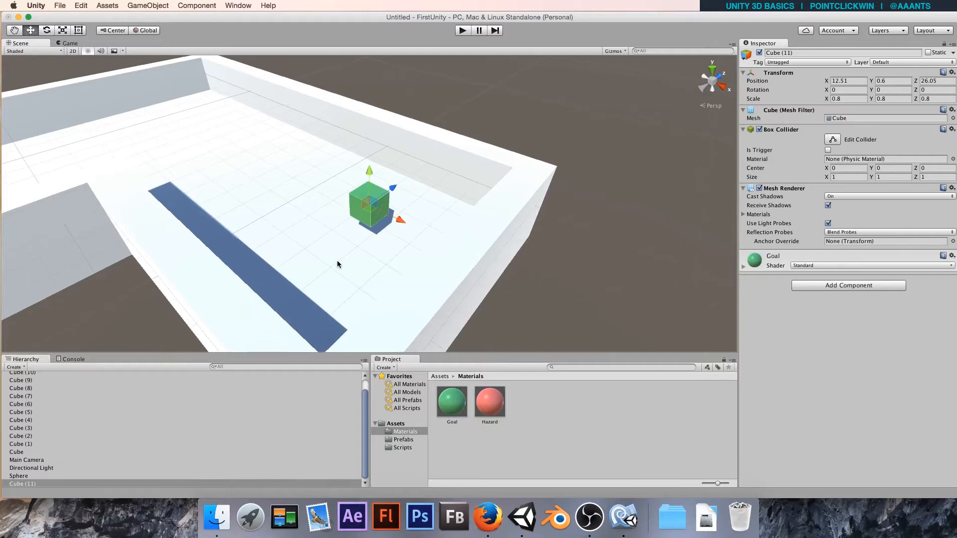
Attach the AutoRotate script from the Scripts folder to the green cube.
left_click(401, 447)
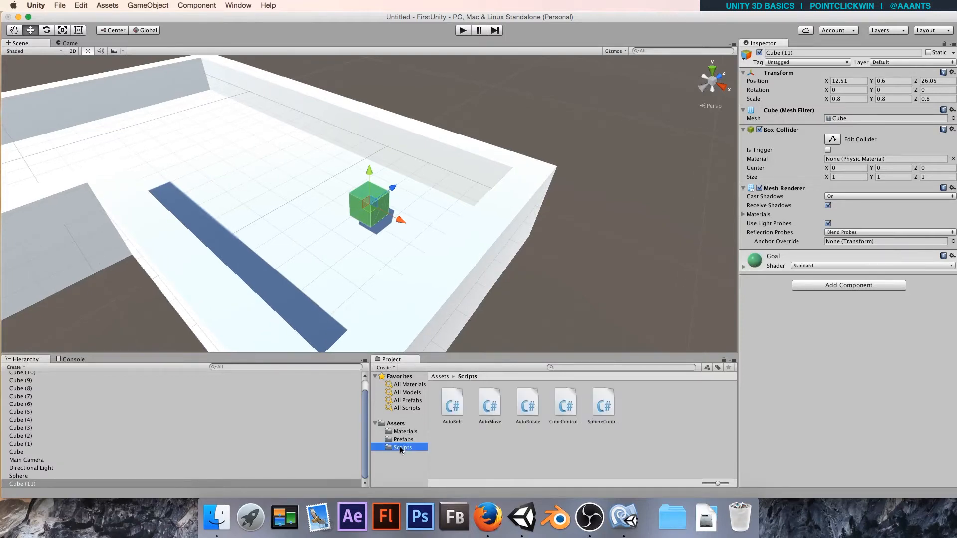
left_click_drag(528, 406, 357, 208)
left_click(318, 232)
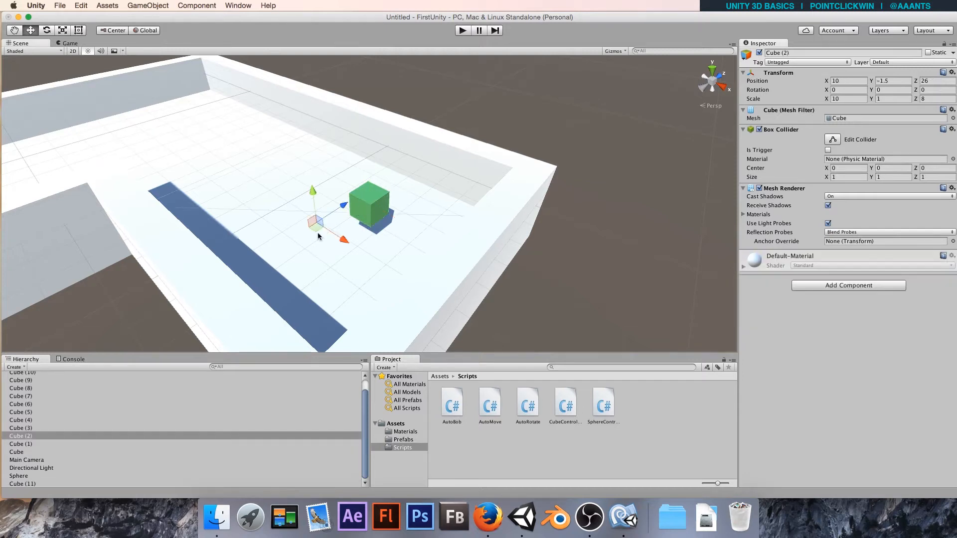
left_click(372, 206)
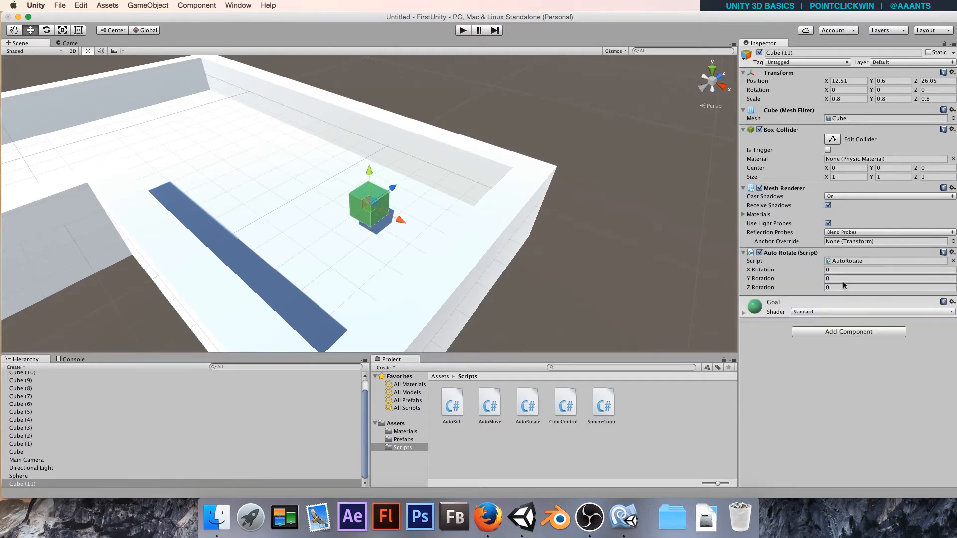
Set the green cube's Auto Rotate values to X 2, Y 3 and Z 4.
left_click(830, 279)
left_click(832, 270)
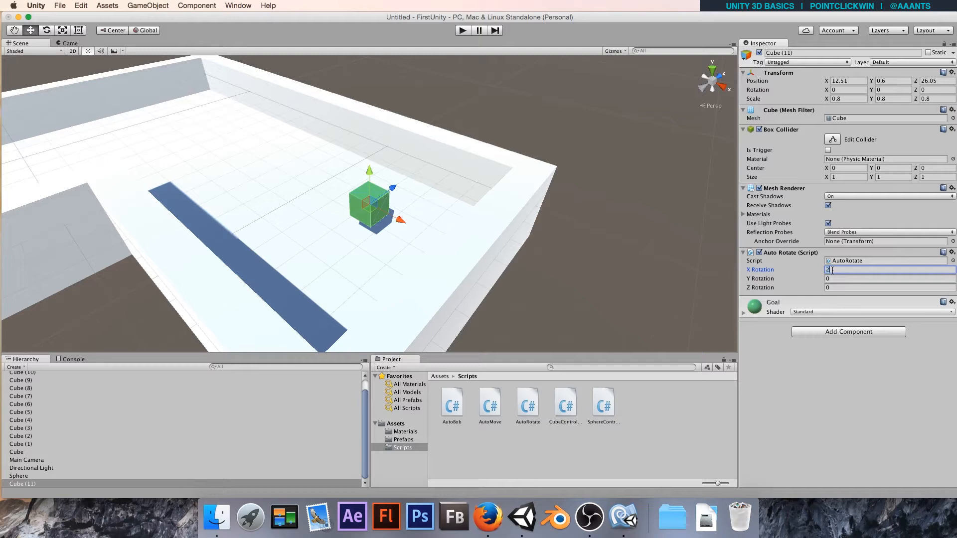
key("Tab")
type("3")
key("Tab")
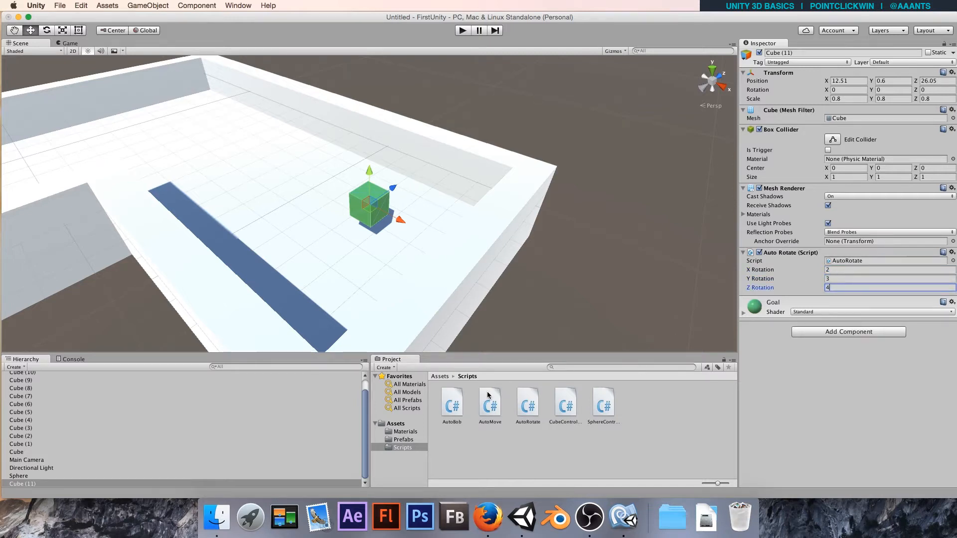
Attach the AutoBob script to the green cube as well.
left_click_drag(451, 404, 356, 209)
scroll(366, 227, "down", 6)
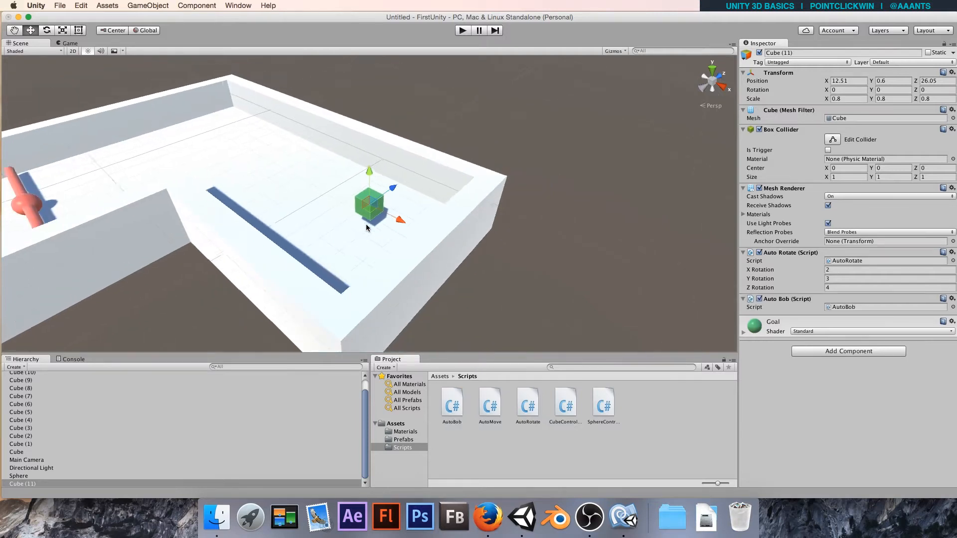
scroll(366, 227, "up", 2)
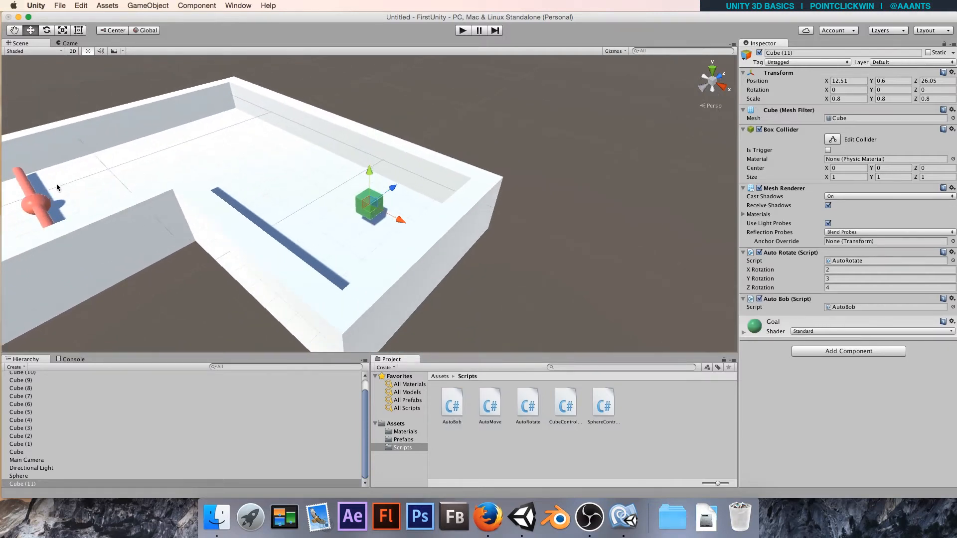
Align the Main Camera with the current scene view and run the game briefly to check the green cube's motion.
left_click(41, 461)
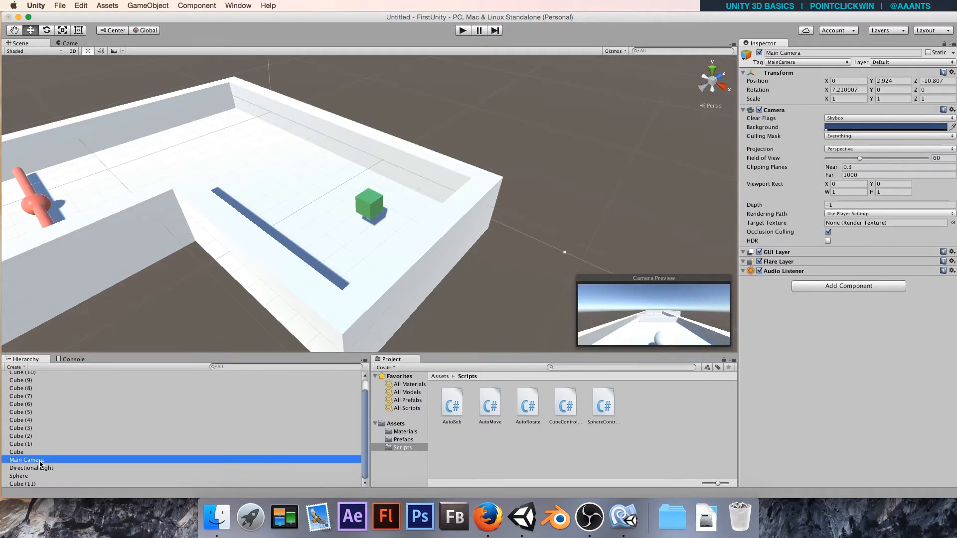
left_click(136, 7)
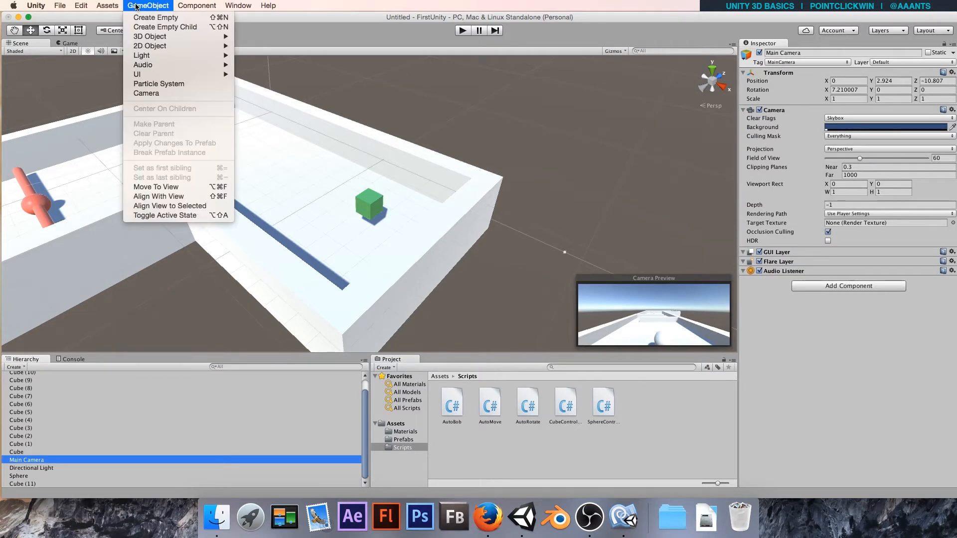
left_click(162, 198)
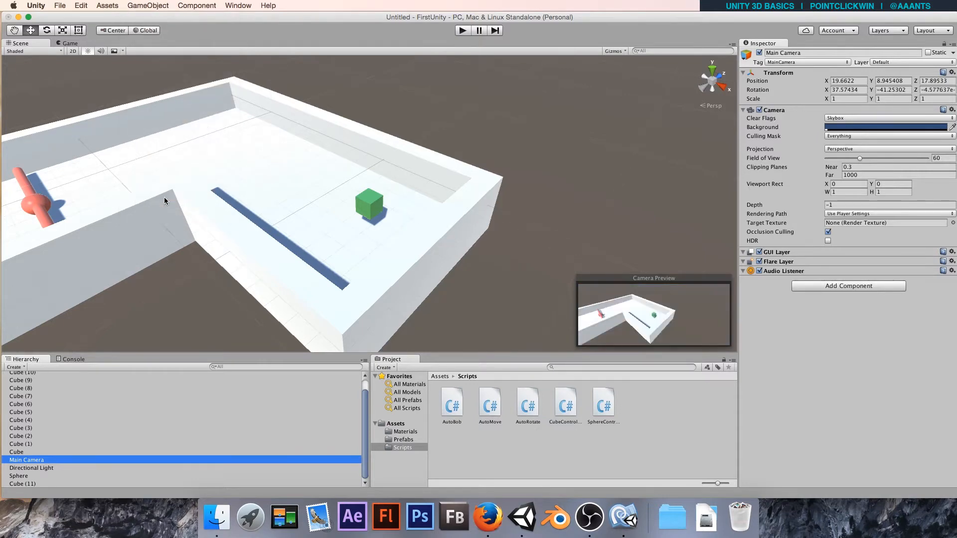
left_click(461, 31)
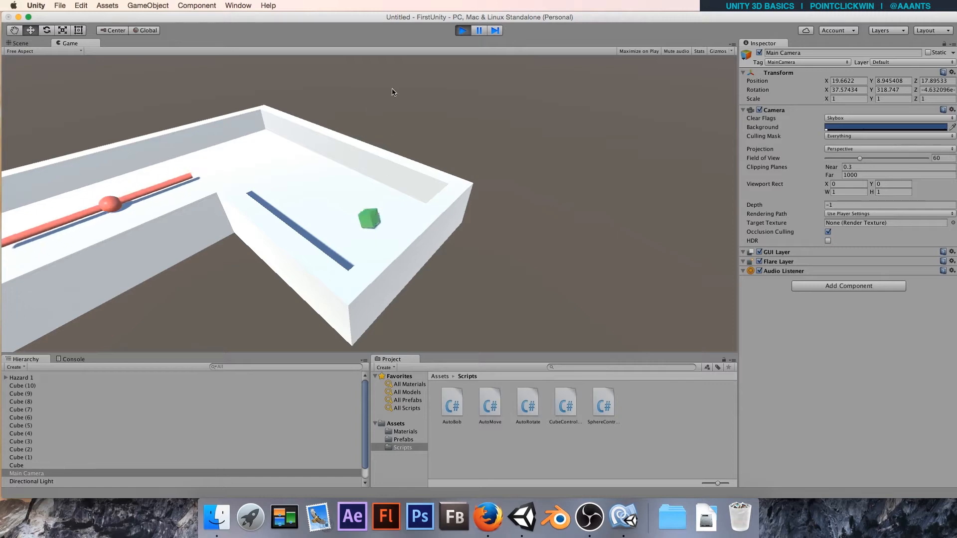
left_click(463, 31)
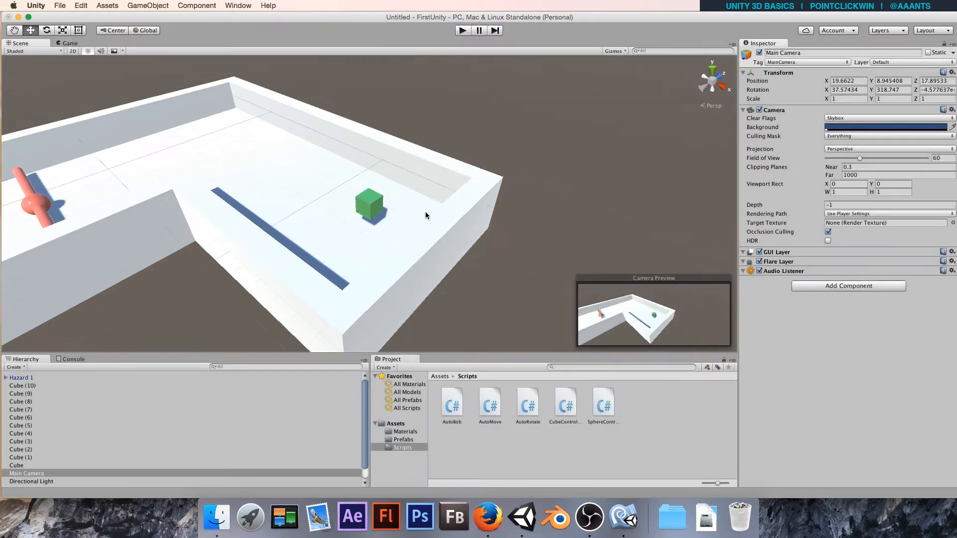
Open the AutoBob script in MonoDevelop and declare "public float strength = 1f;" above the private startY variable.
double_click(455, 404)
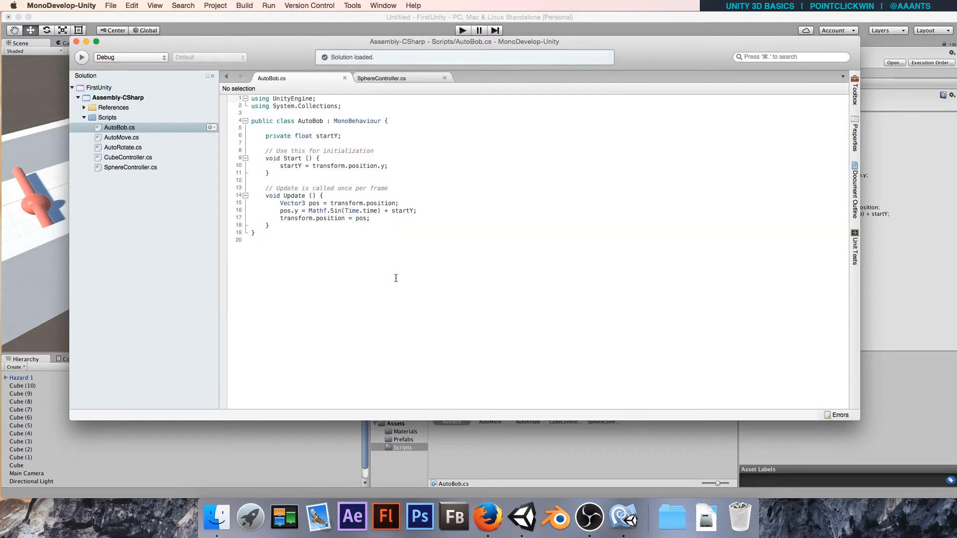
left_click(259, 139)
key("Return")
key("Return")
key("Up")
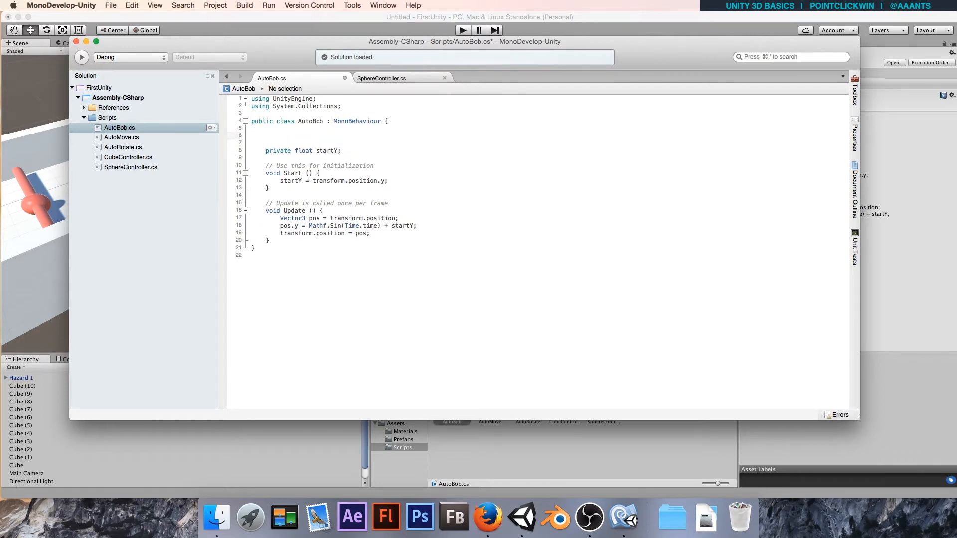
type("public float strength")
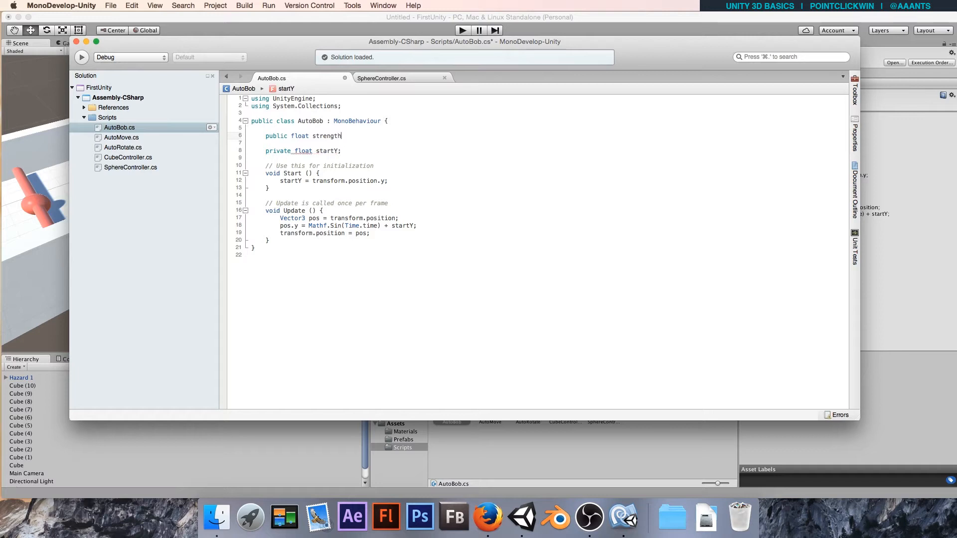
type(" = 1f;")
key("Left")
type("f")
key("Right")
key("Return")
Declare "public float speed = 1f;" directly below the strength variable.
type("pub")
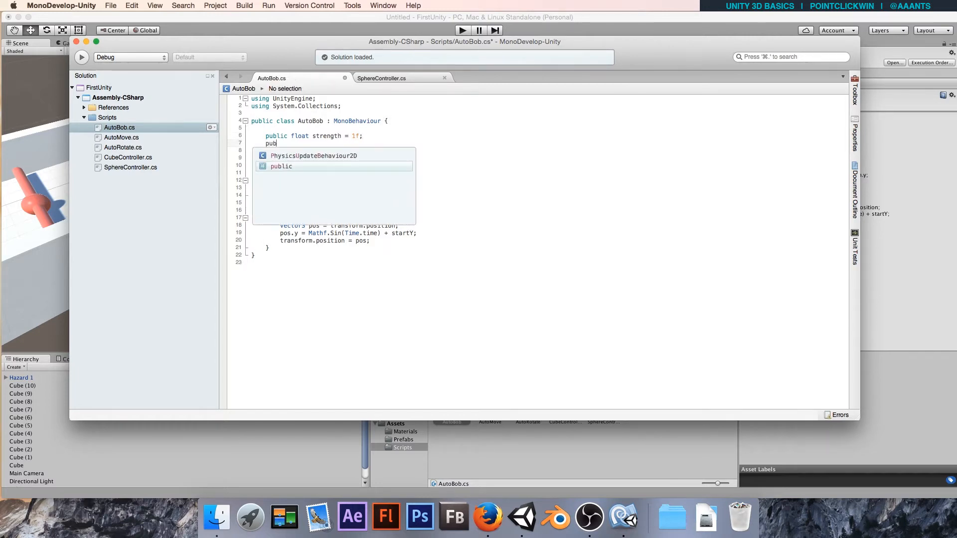
type("lic floa")
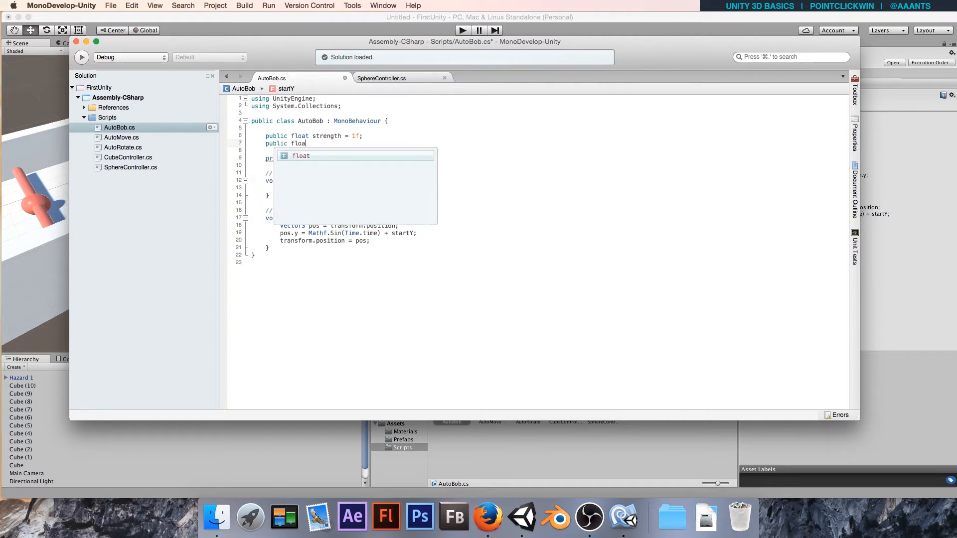
type("t speed")
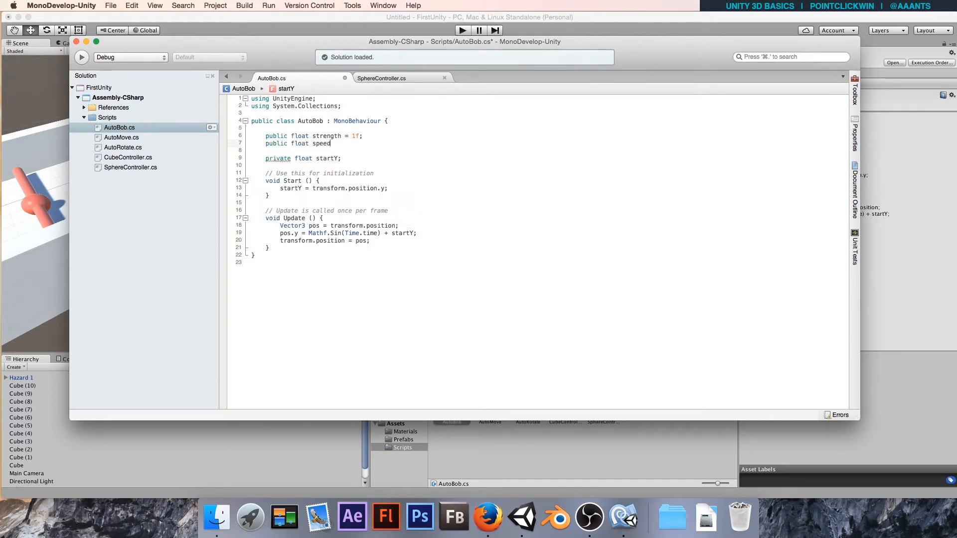
type(" = 1f;")
Multiply Time.time by speed inside the Mathf.Sin call in Update.
left_click(378, 233)
type("* ")
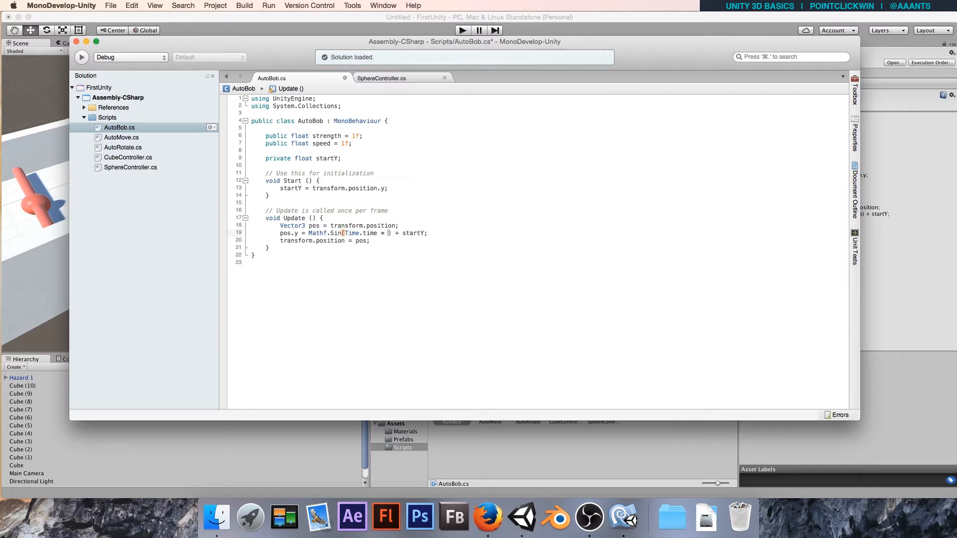
type("speed")
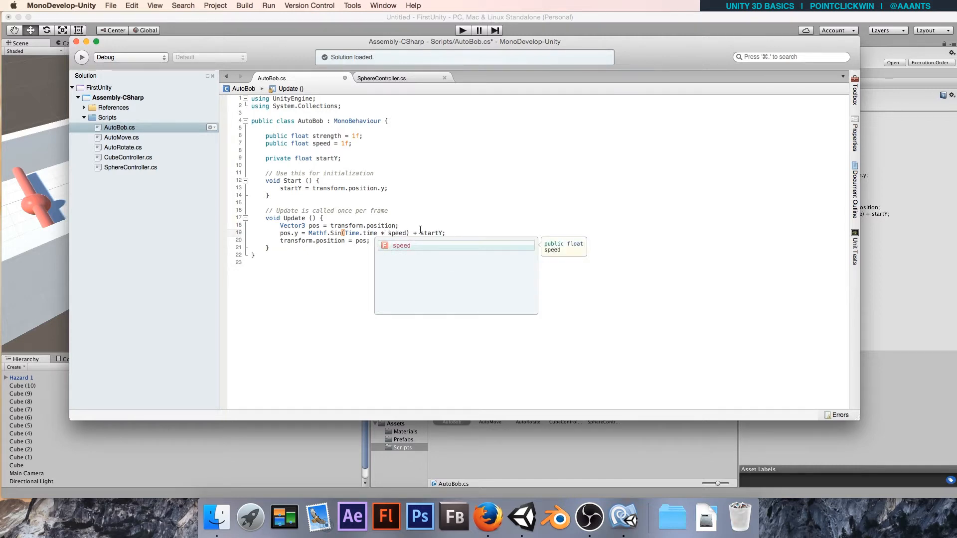
Multiply the Mathf.Sin result by strength before startY is added, and save the AutoBob script.
left_click(428, 233)
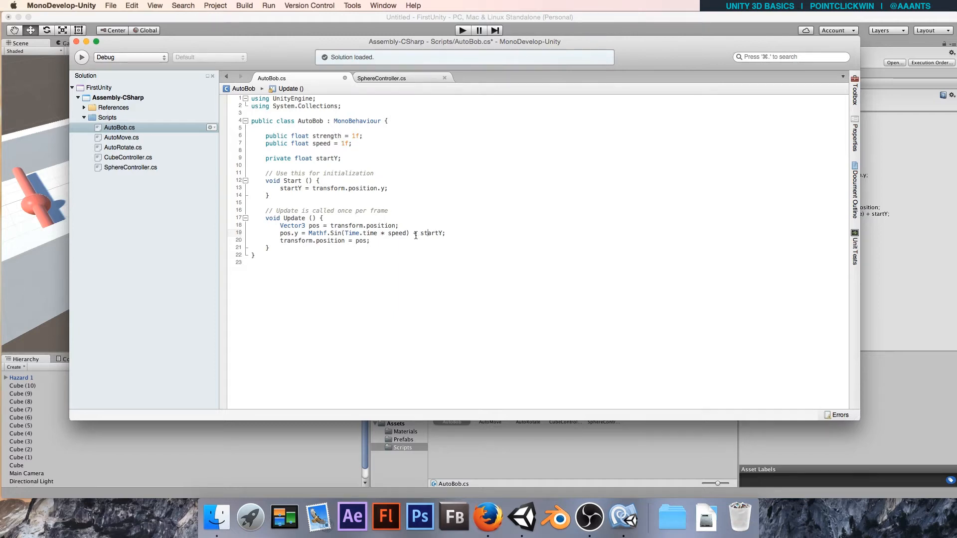
left_click(410, 233)
type("speed) * strength")
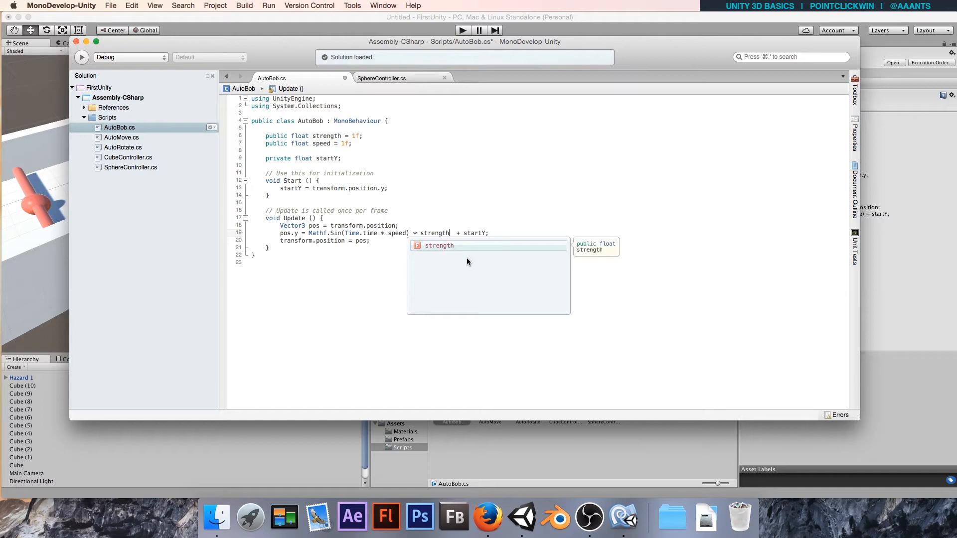
key("super+s")
left_click(365, 196)
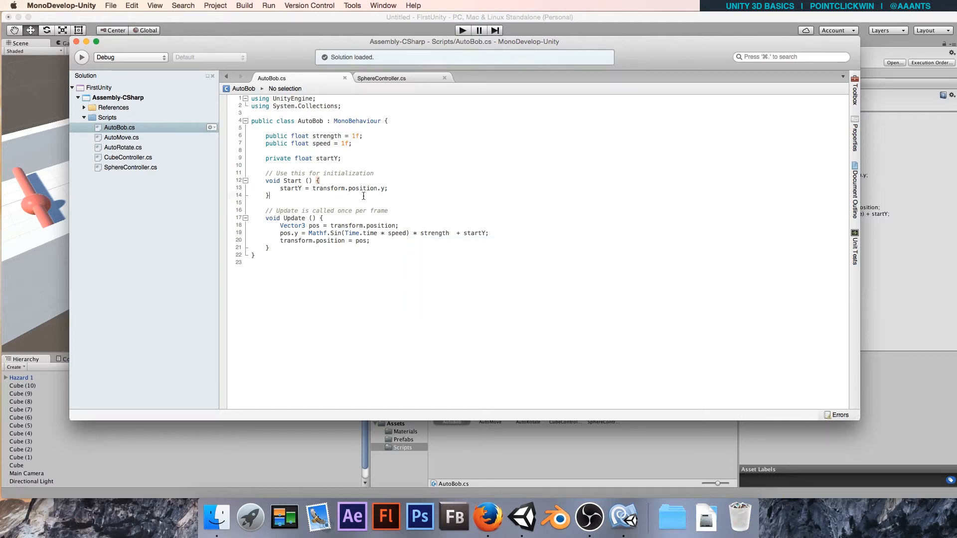
Switch back to Unity and set the green cube's Auto Bob strength to 10.
key("super+Tab")
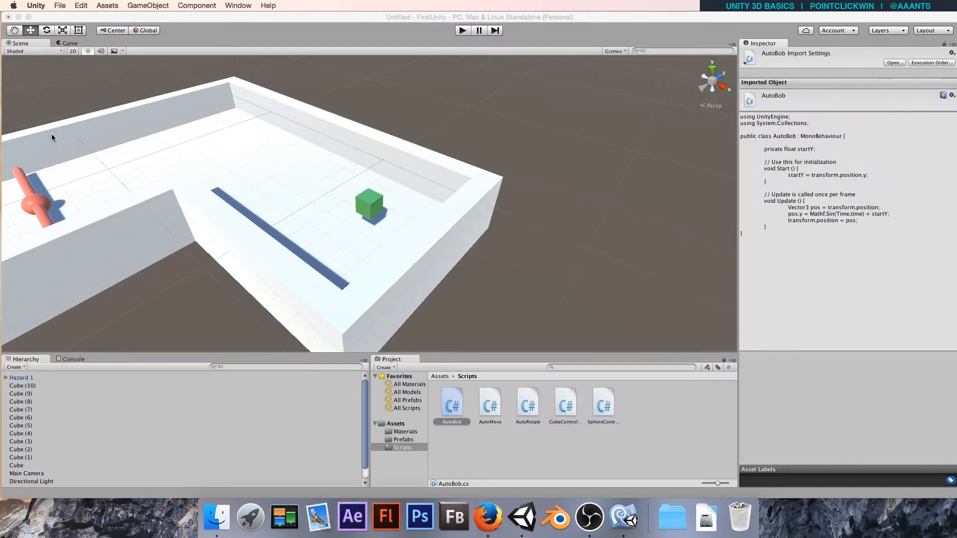
left_click(376, 202)
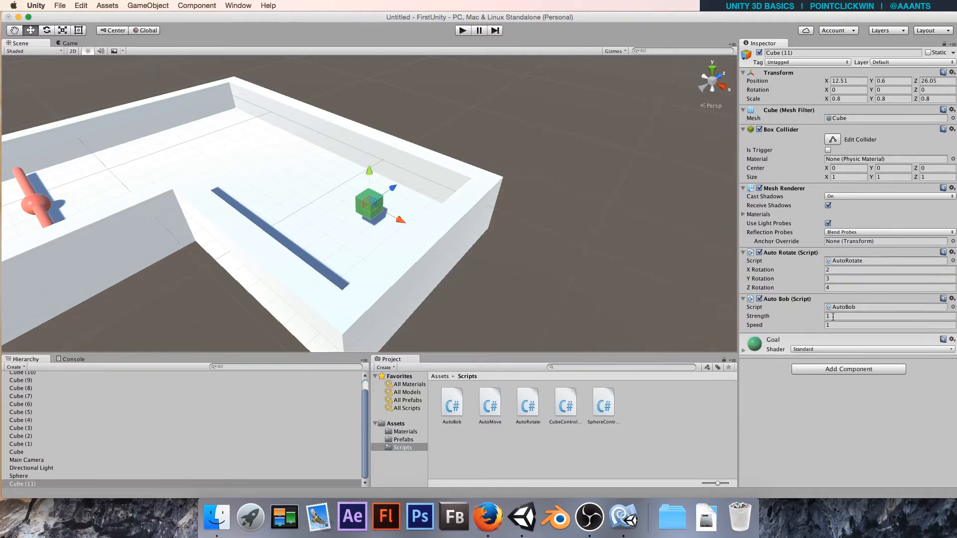
left_click(832, 316)
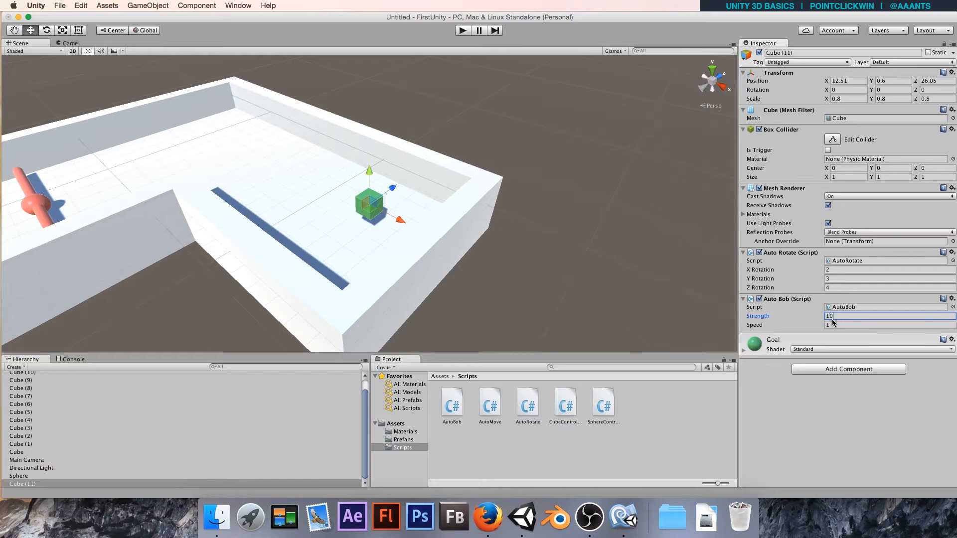
Set the green cube's Auto Bob speed to 10 and play-test the bobbing.
left_click(828, 324)
type("10")
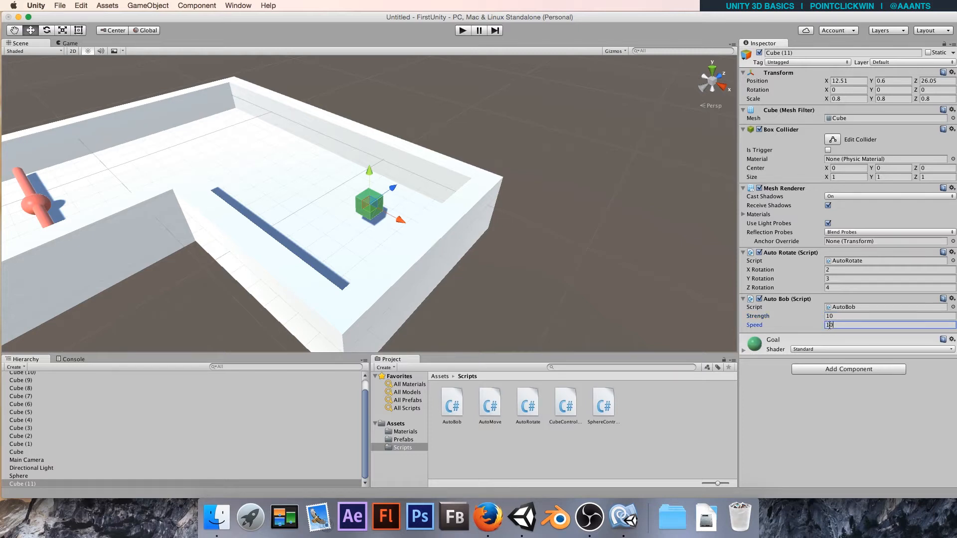
left_click(464, 31)
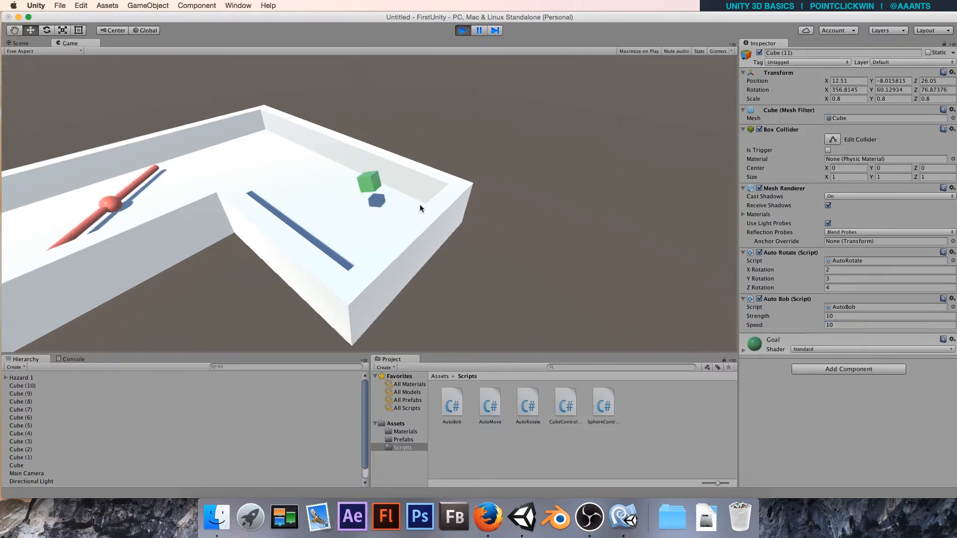
left_click(462, 30)
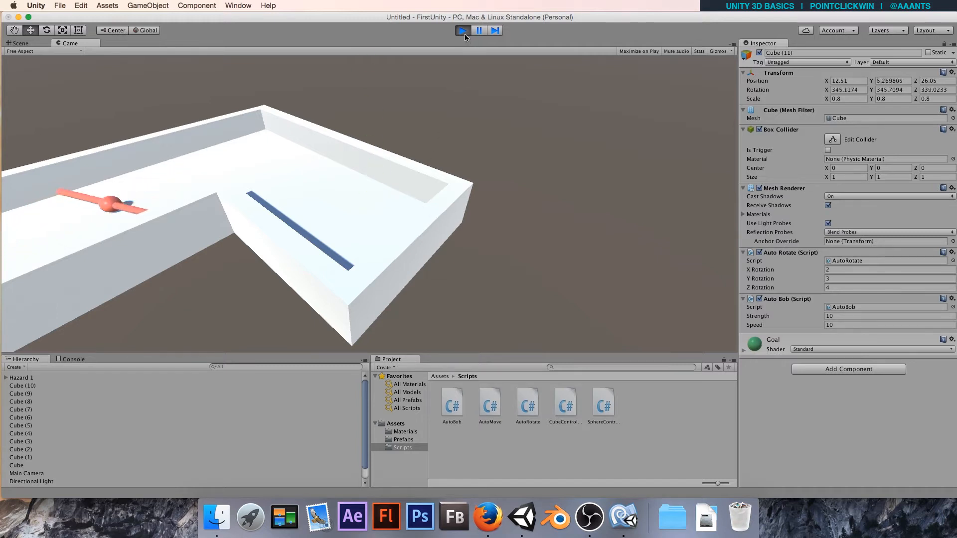
Set the green cube's Auto Bob speed to 3 and strength to 0.5, and play-test the motion.
left_click(822, 325)
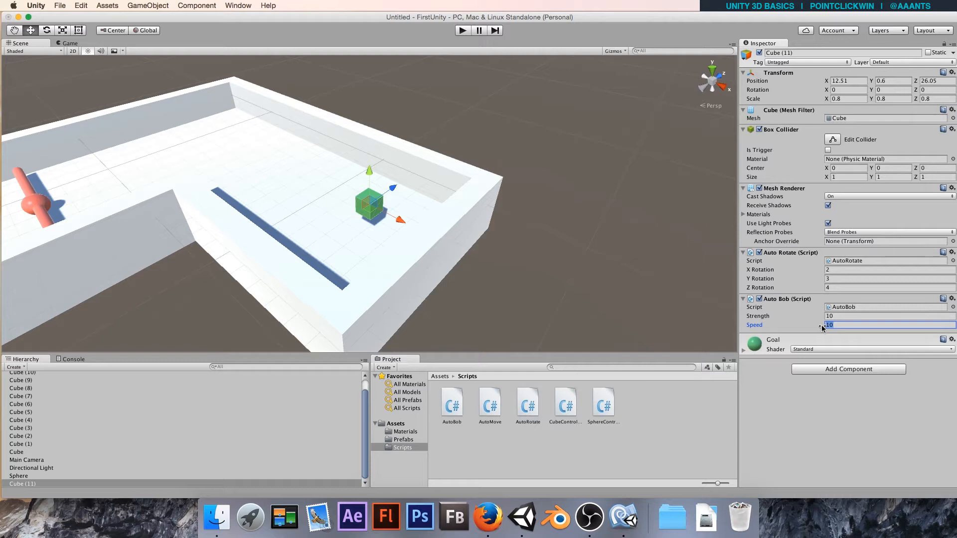
key("shift+Tab")
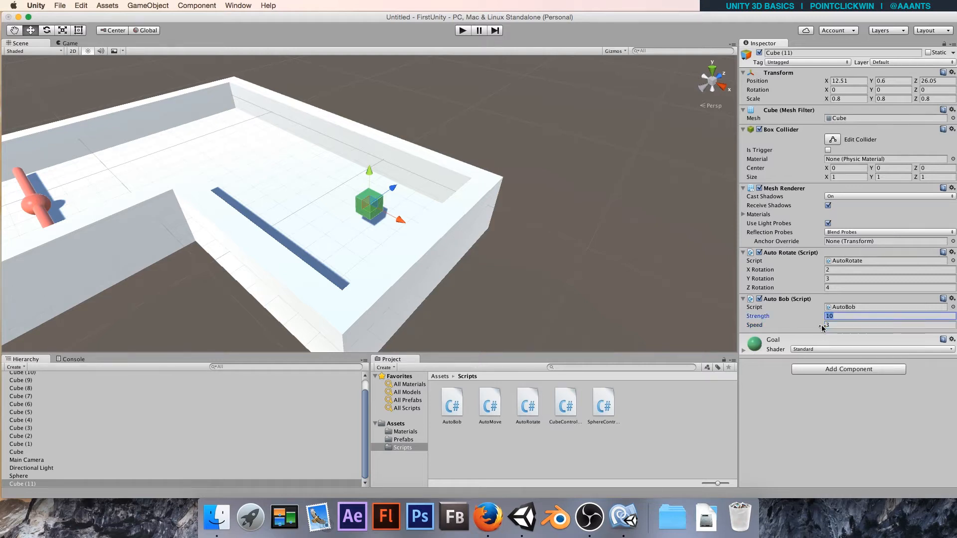
type(".5")
key("Return")
left_click(462, 31)
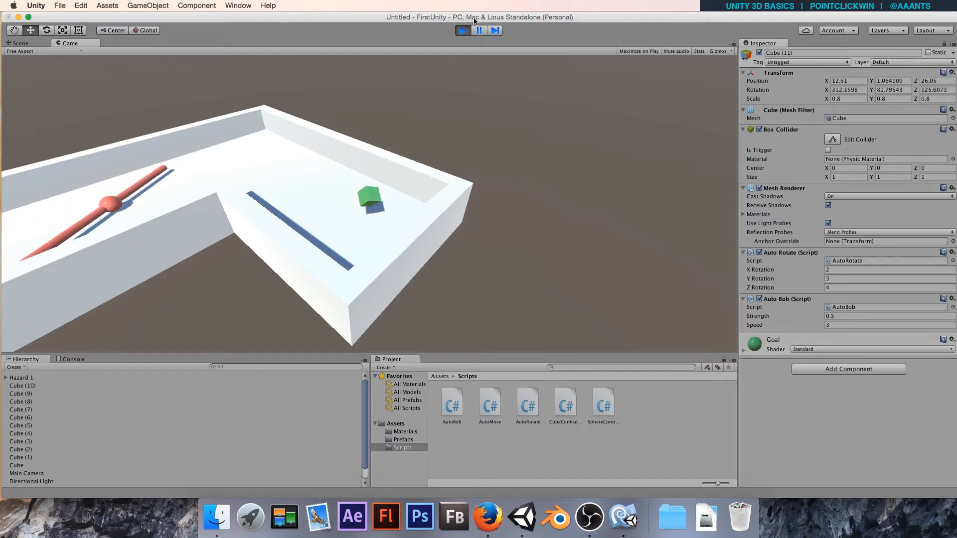
left_click(462, 31)
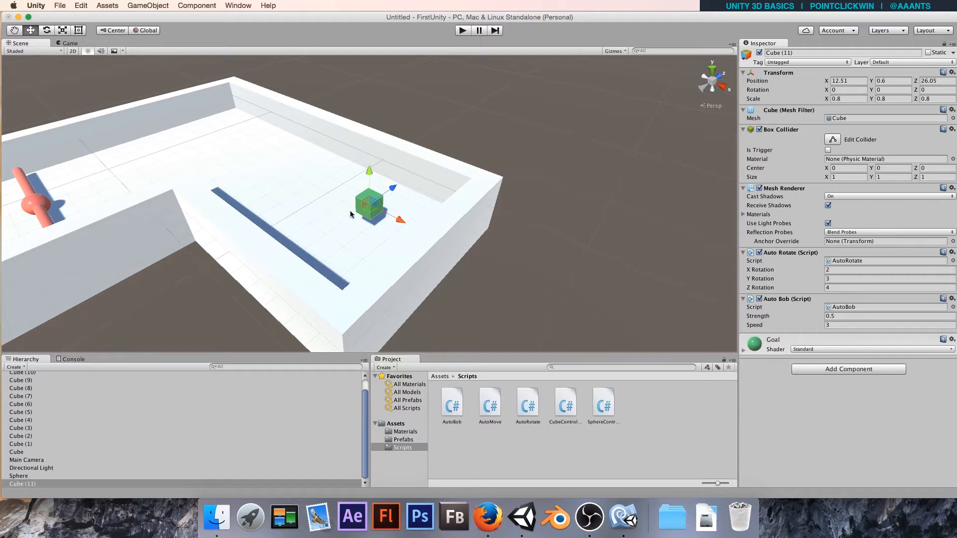
Add a cylinder centred on the green cube by temporarily parenting it to Cube (11) and resetting its transform.
left_click(149, 5)
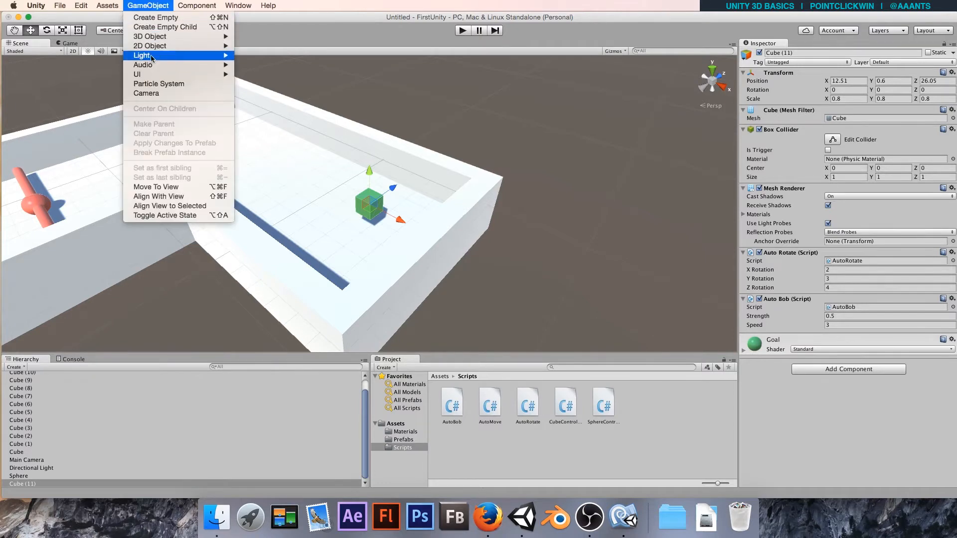
mouse_move(155, 44)
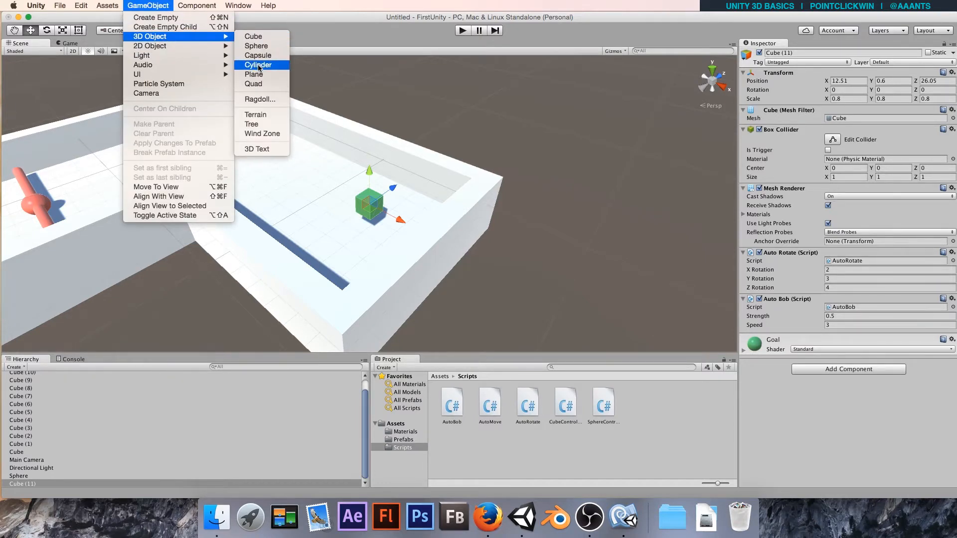
left_click(257, 65)
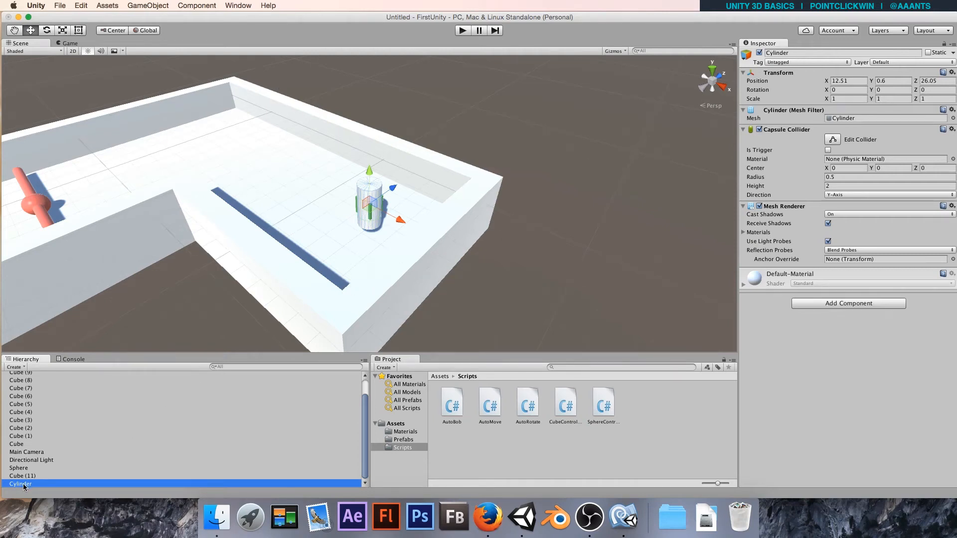
left_click_drag(23, 483, 30, 477)
left_click(951, 72)
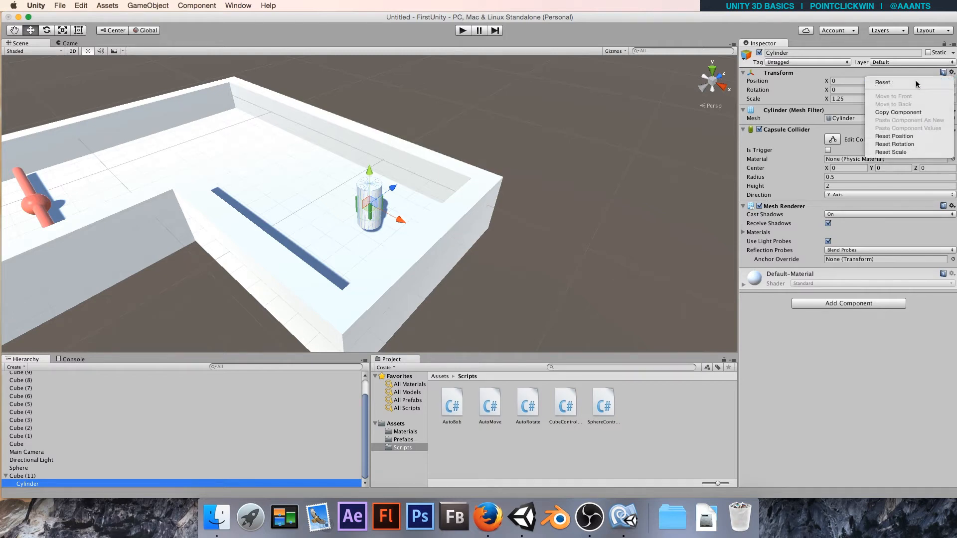
left_click(916, 83)
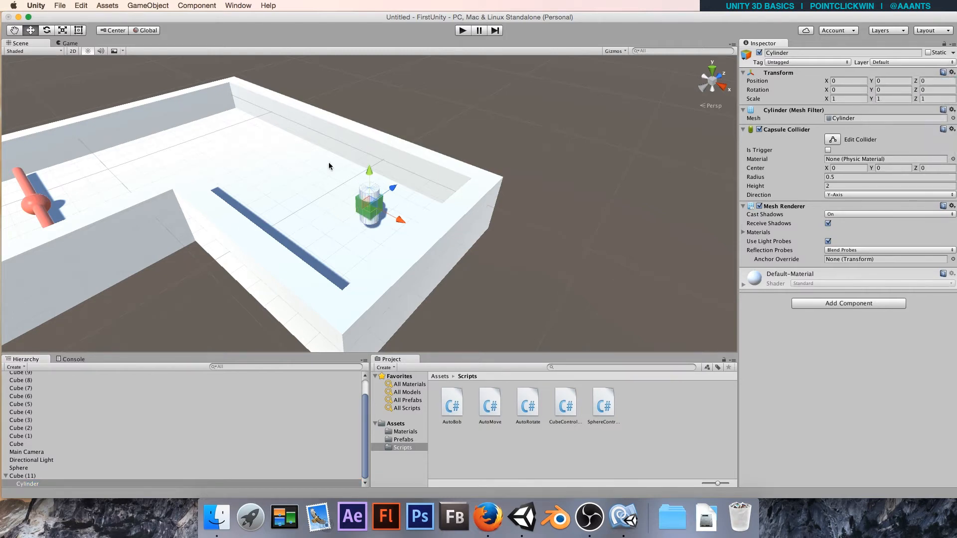
left_click_drag(20, 484, 24, 472)
Flatten the cylinder into a disc scaled about 1.52 × 0.07 × 1.52 and lower it to Y -0.99 beneath the cube.
left_click_drag(370, 175, 372, 200)
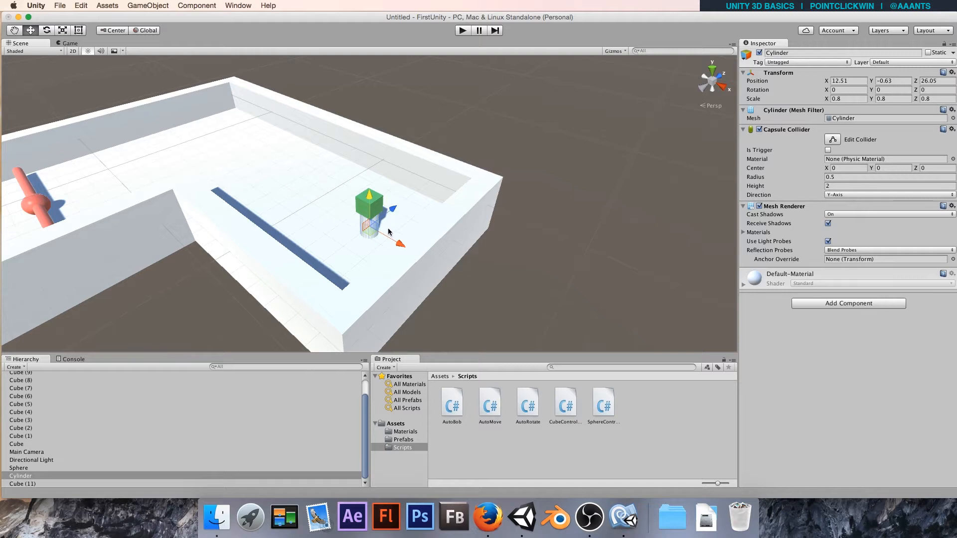
key("r")
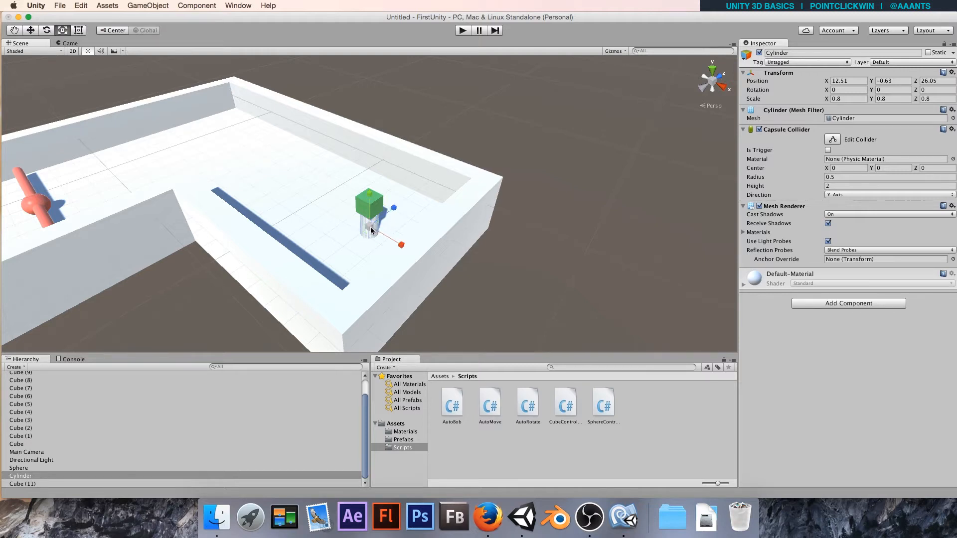
mouse_move(371, 230)
left_mouse_down()
mouse_move(426, 203)
mouse_move(375, 221)
left_mouse_up()
key("w")
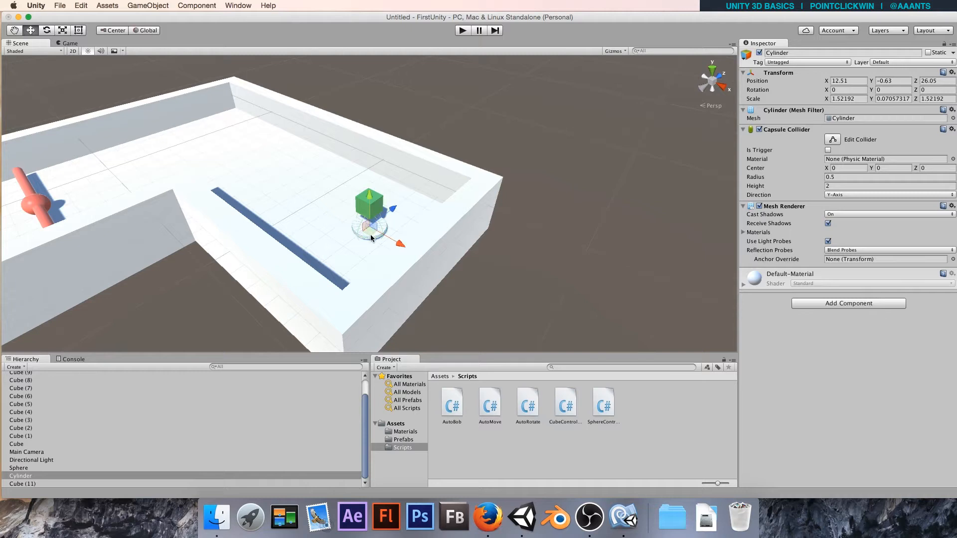
left_click_drag(370, 198, 373, 206)
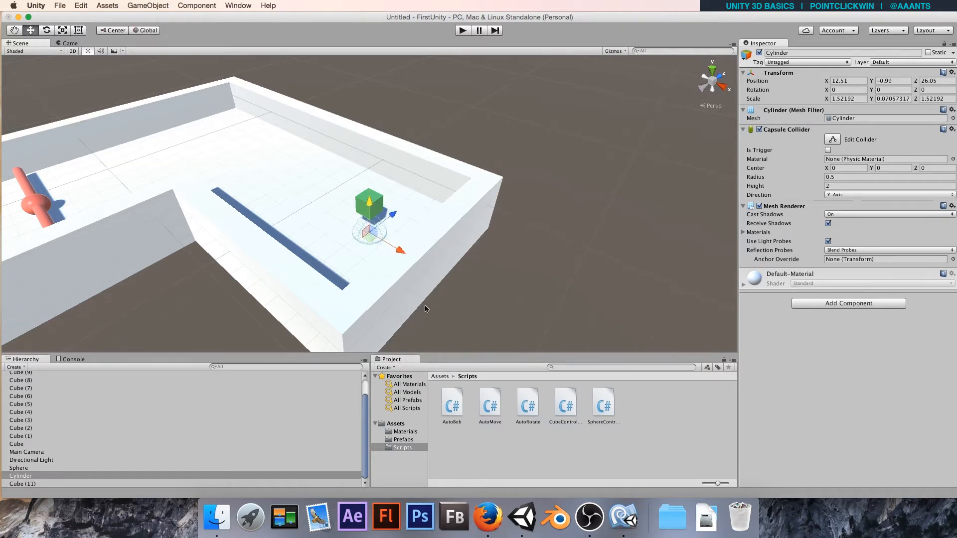
Apply the Goal material to the disc under the green cube and play-test the scene.
left_click(405, 432)
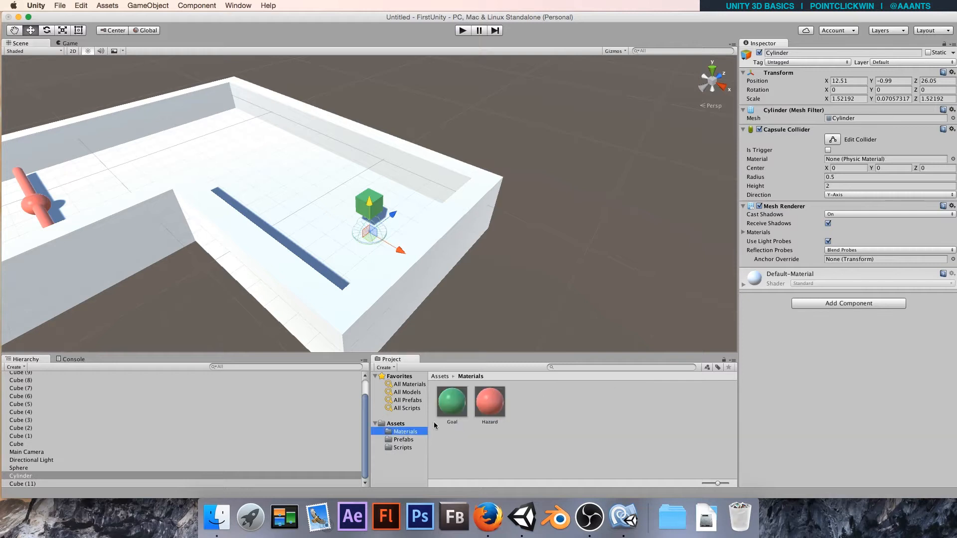
left_click_drag(451, 401, 370, 241)
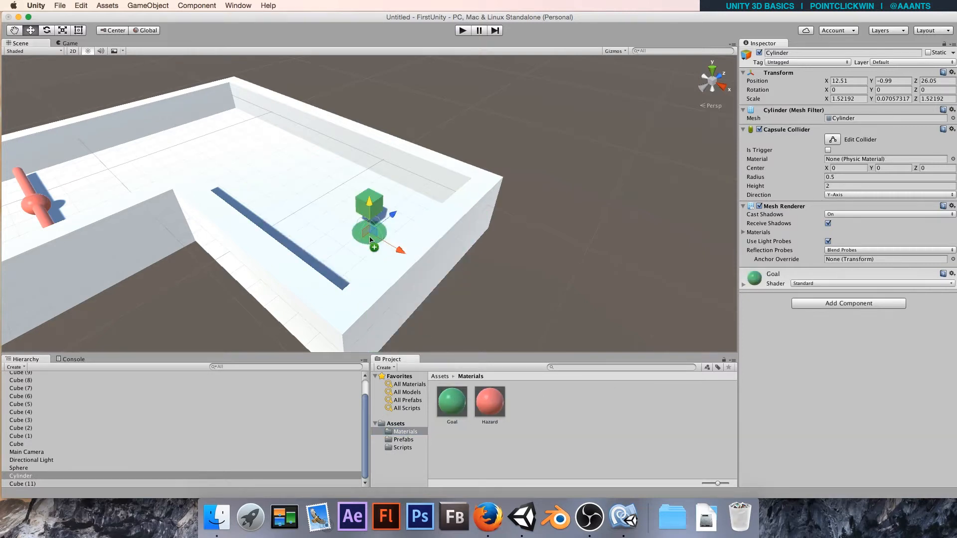
left_click(462, 31)
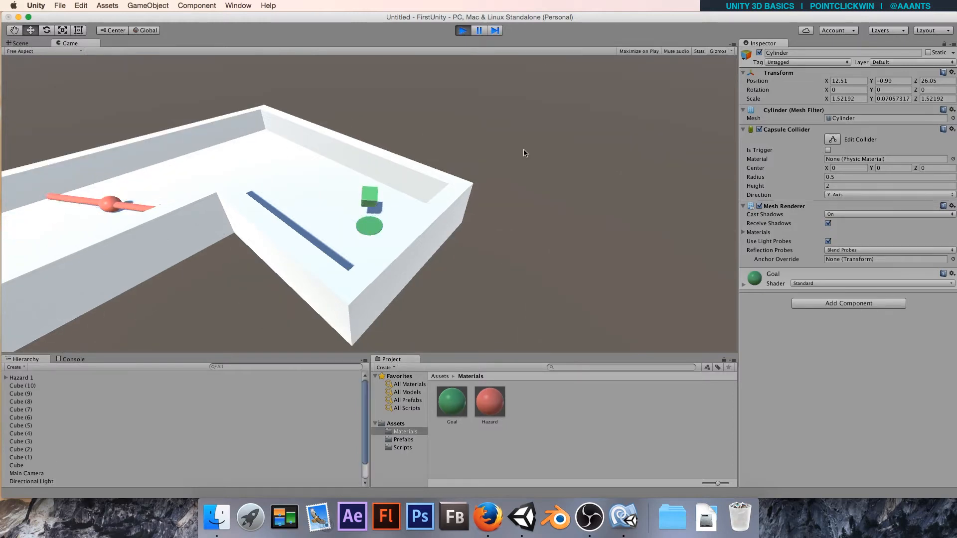
left_click(459, 33)
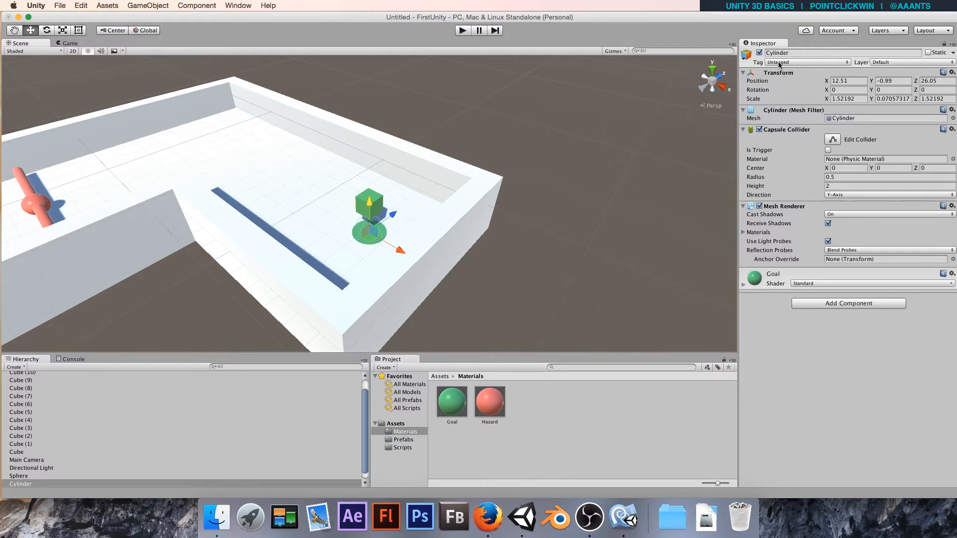
Assign the Goal tag to both the green cube and the disc, and check the tag on each.
left_click(362, 208, "shift")
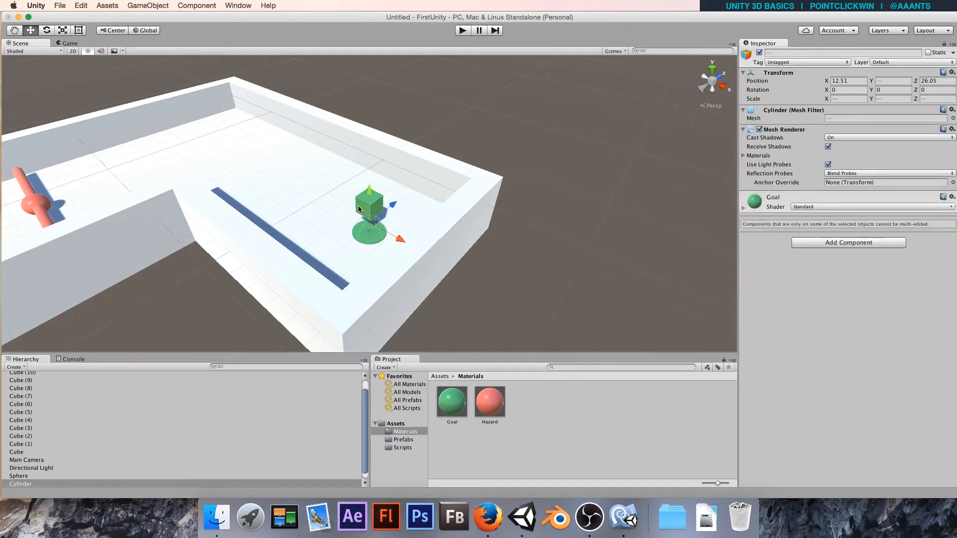
left_click(801, 63)
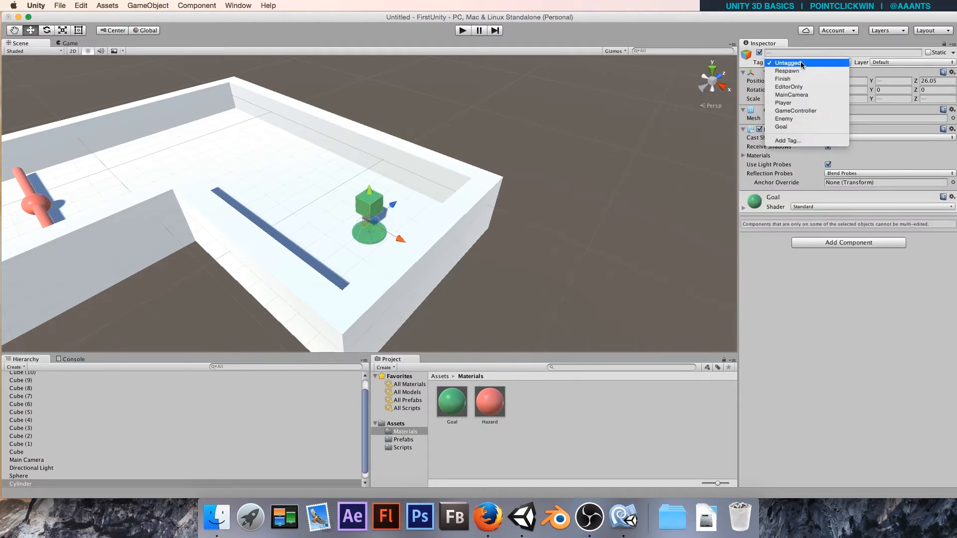
left_click(786, 128)
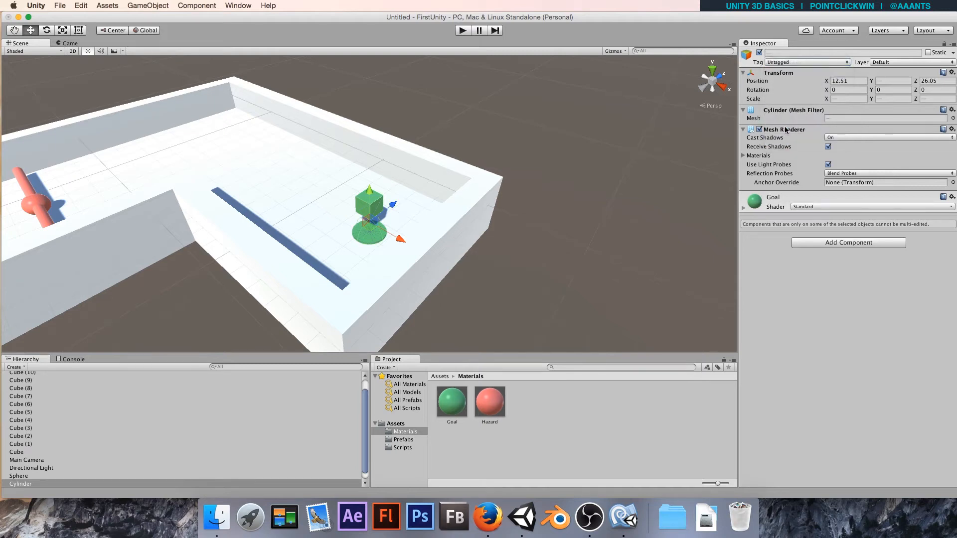
left_click(772, 63)
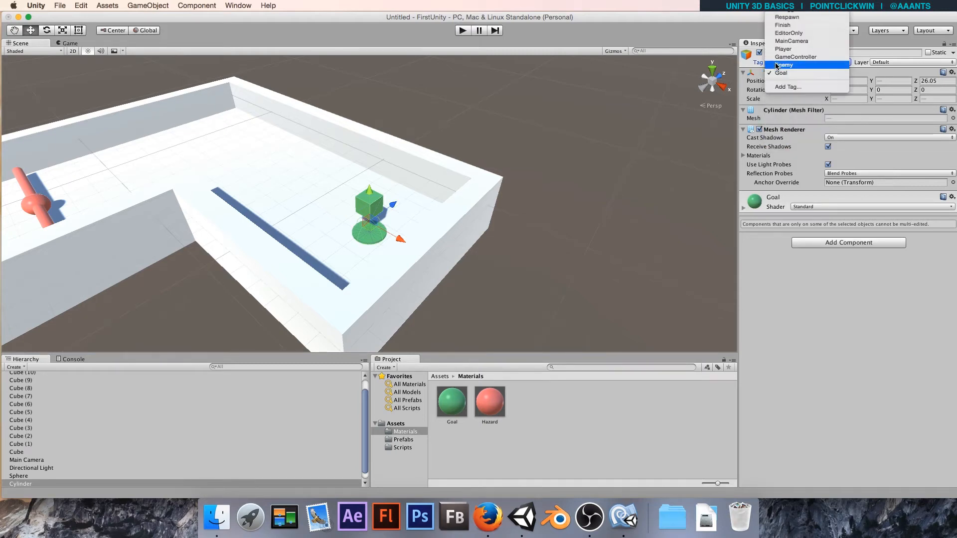
left_click(782, 88)
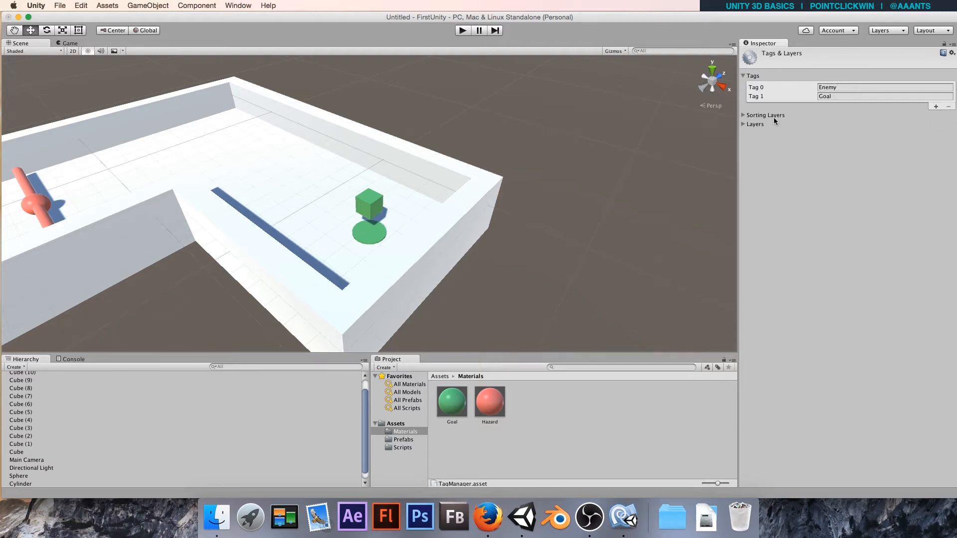
left_click(372, 214)
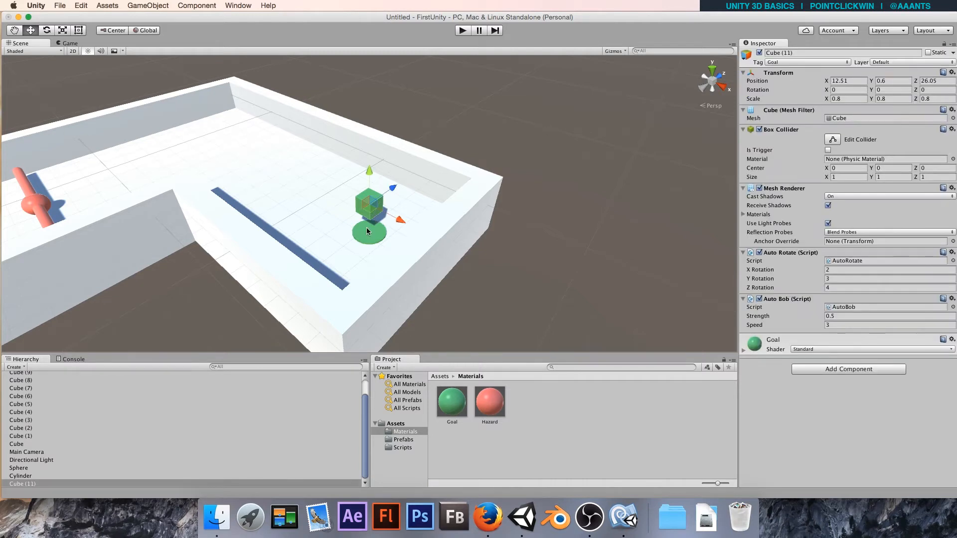
left_click(365, 232)
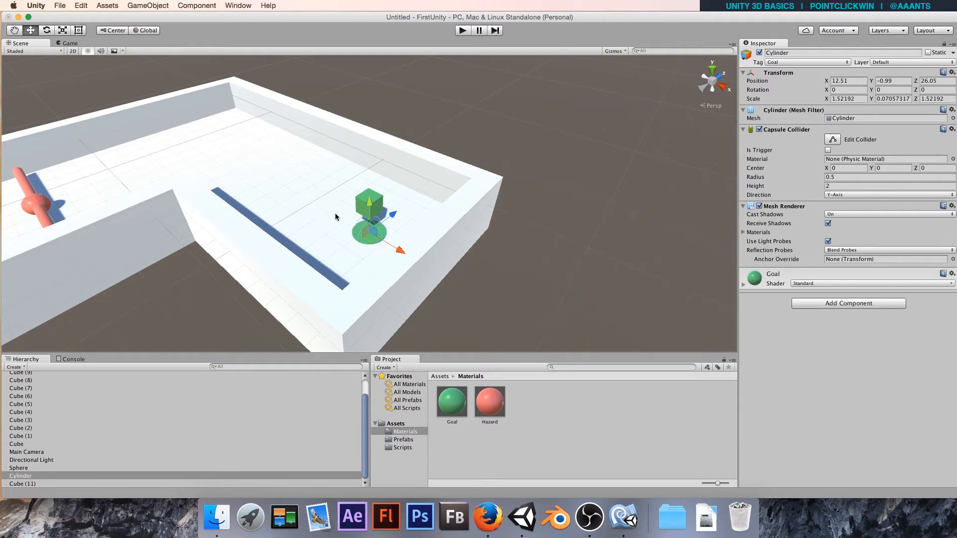
Open the SphereController script and duplicate the Enemy tag check directly below the original inside OnCollisionEnter.
left_click(403, 447)
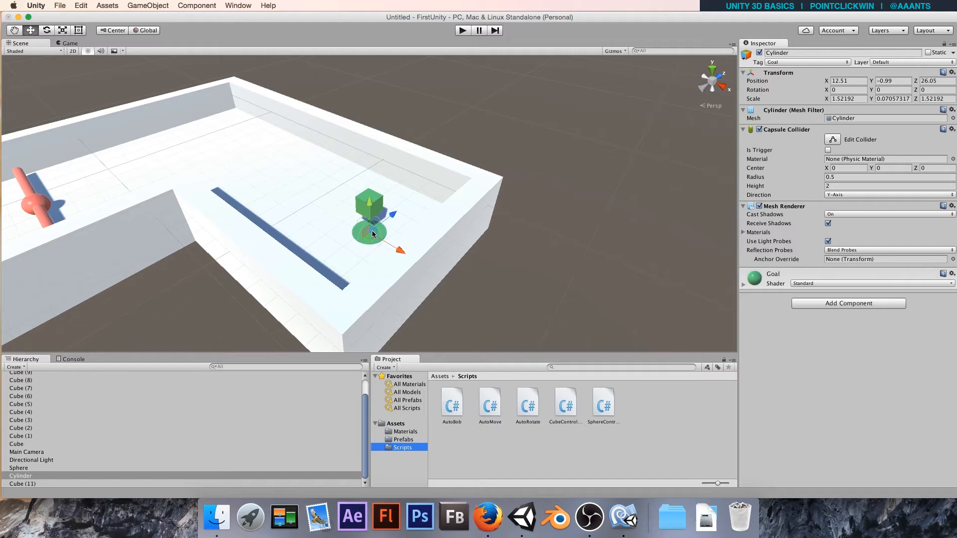
double_click(602, 406)
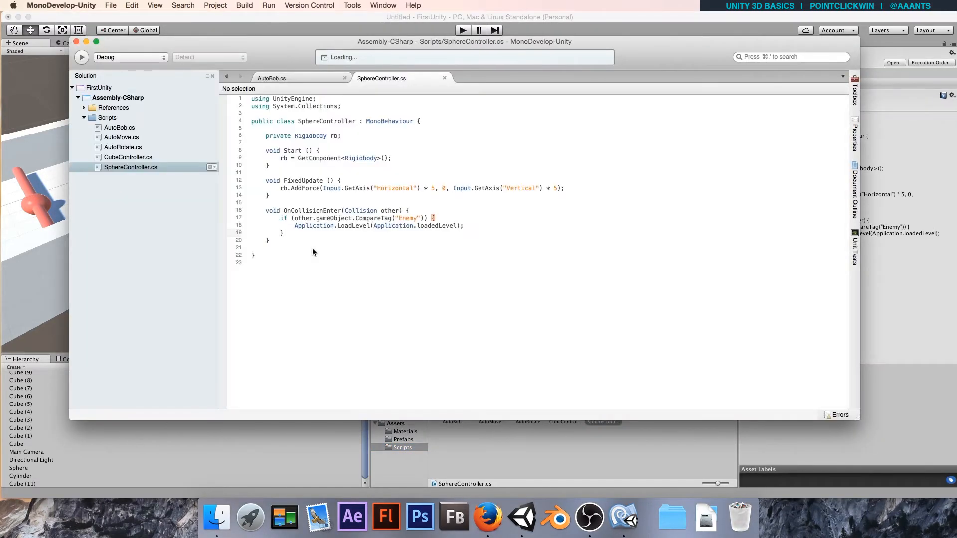
mouse_move(284, 233)
left_mouse_down()
mouse_move(251, 226)
mouse_move(279, 219)
left_mouse_up()
key("super+c")
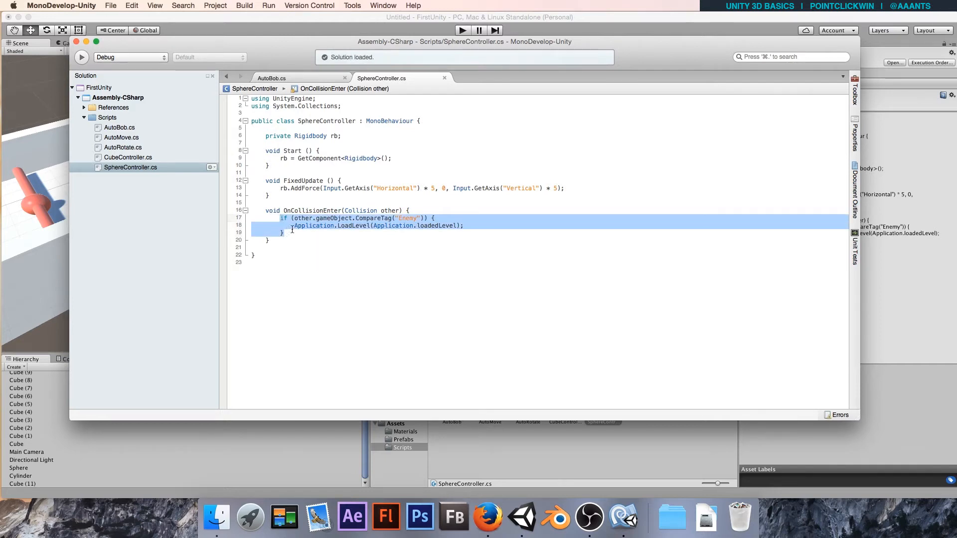
left_click(289, 231)
key("Return")
key("super+v")
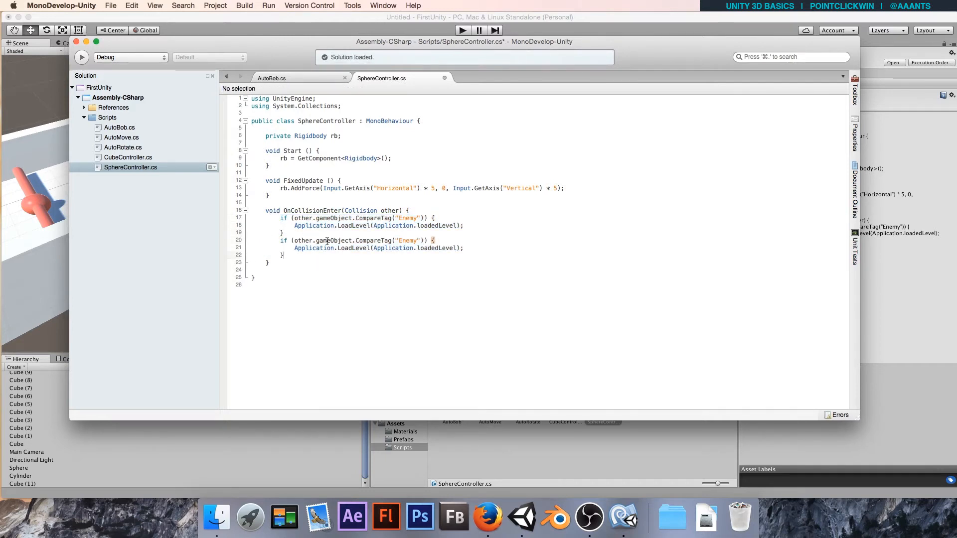
Change the duplicated check to the Goal tag, replace its level reload with Debug.Log("You win!"); and save the script.
double_click(409, 240)
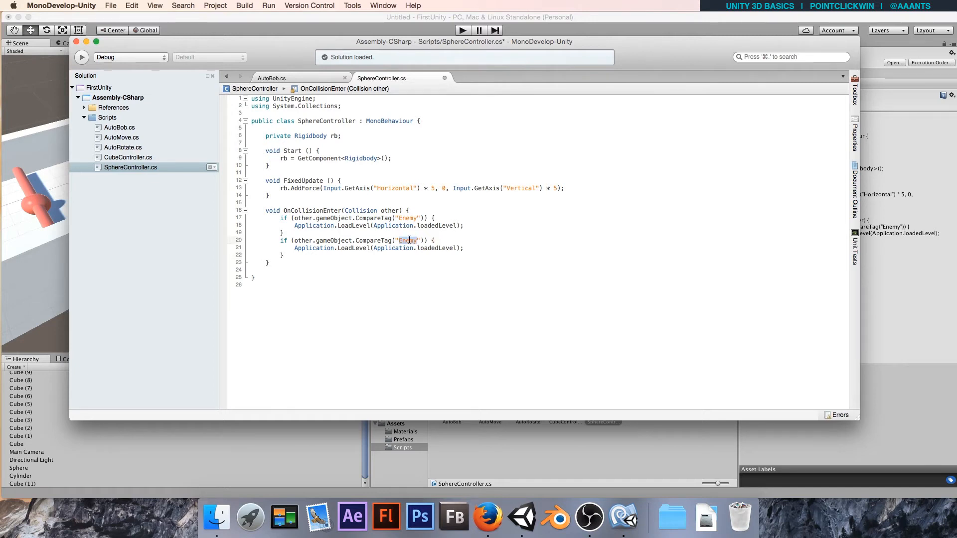
type("Goal")
left_click_drag(294, 248, 467, 247)
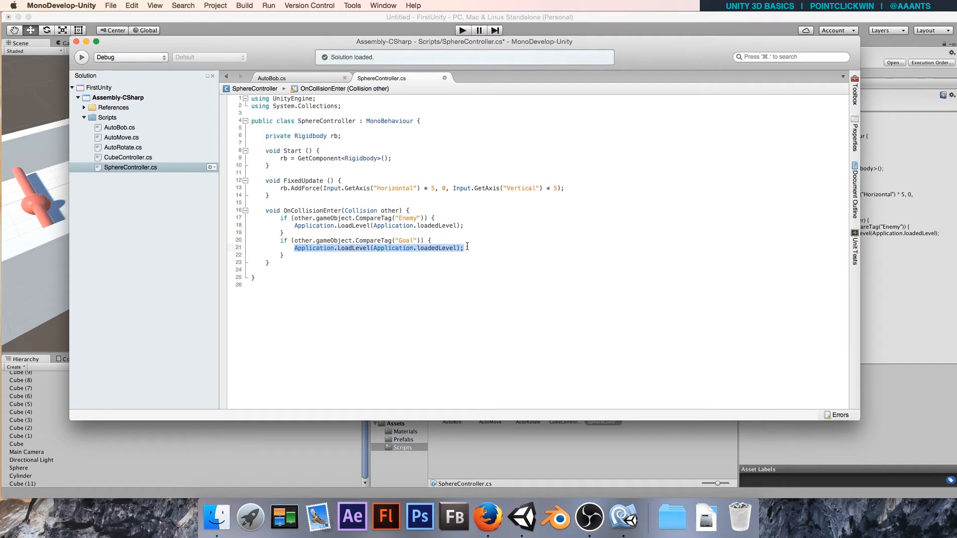
type("Debug.log")
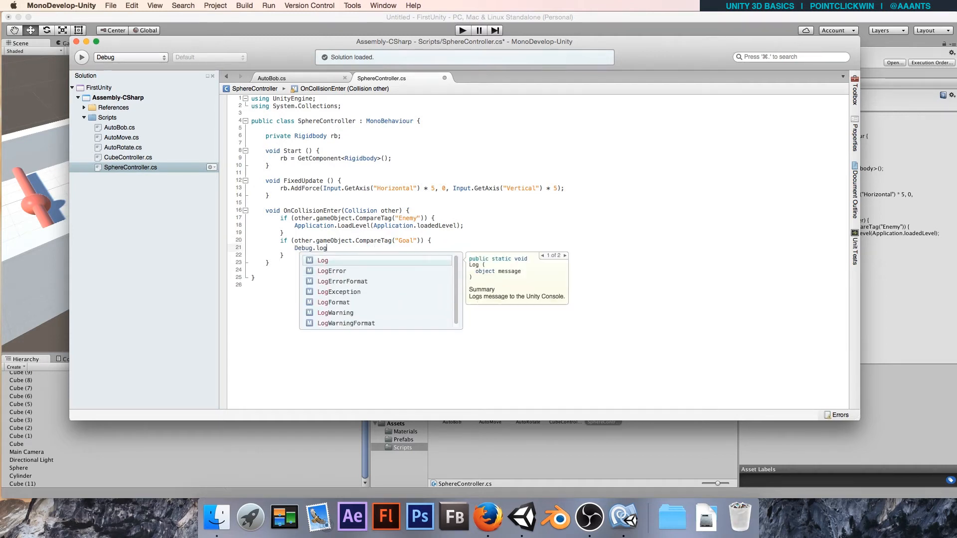
type("(\"")
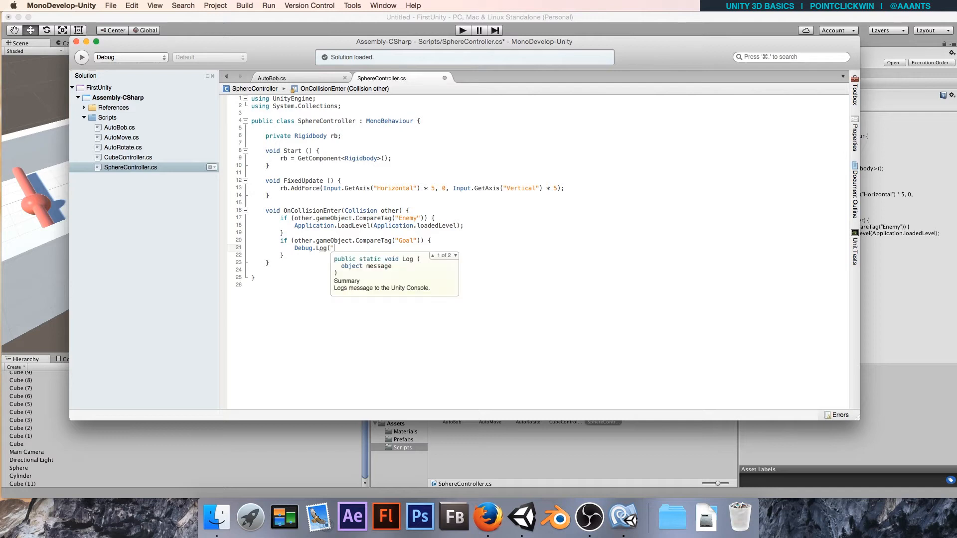
type("You win!\");")
key("super+s")
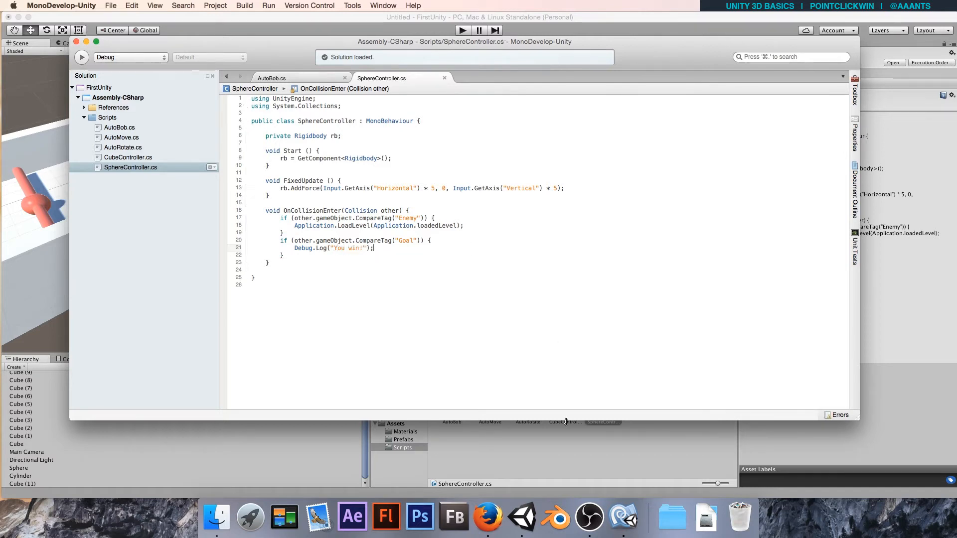
Switch to Unity and create an empty game object named LevelGeometry in the scene.
left_click(350, 20)
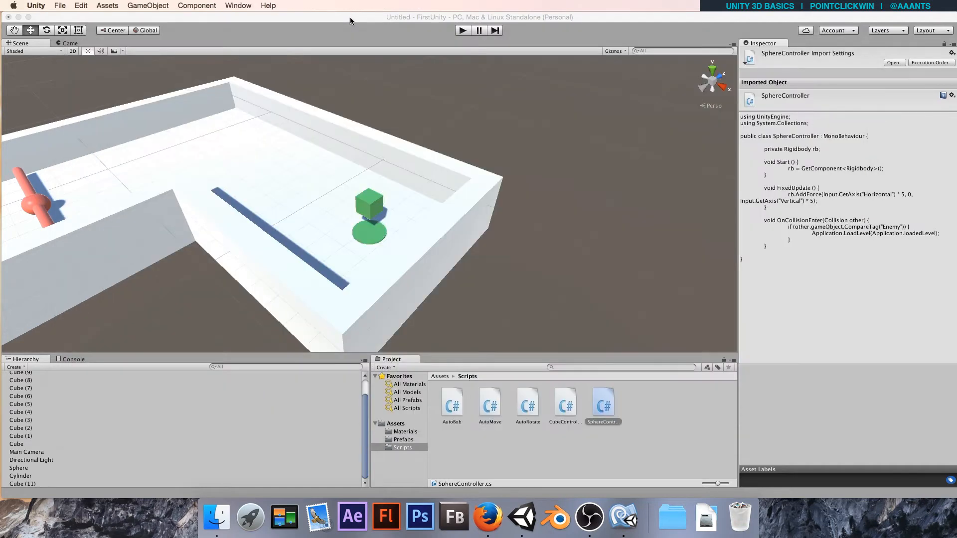
scroll(223, 249, "down", 6)
middle_click_drag(222, 247, 379, 182)
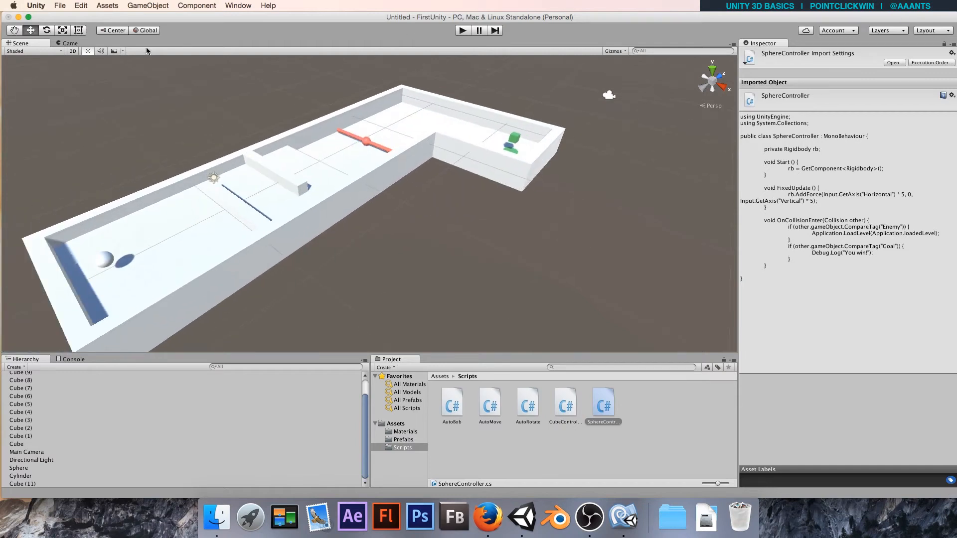
left_click(18, 444)
scroll(18, 444, "up", 2)
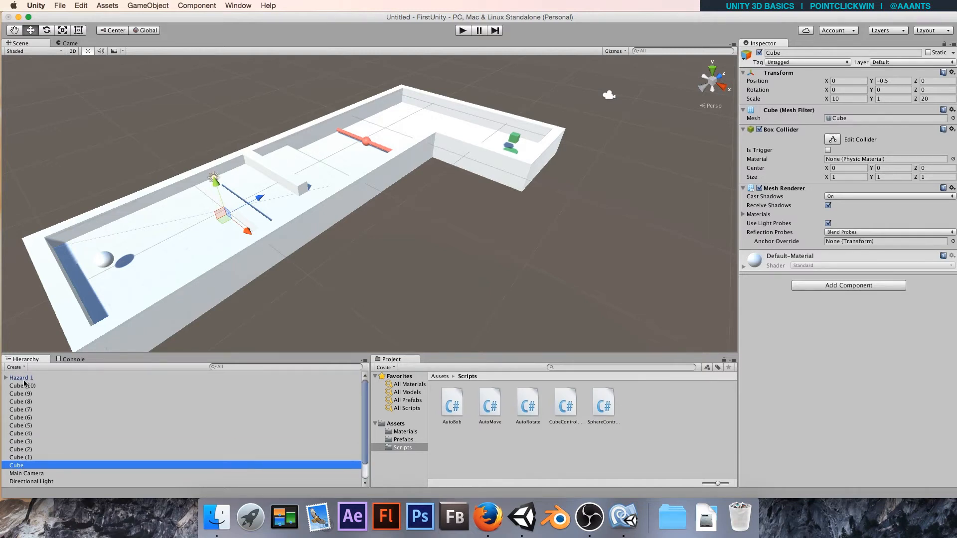
left_click(130, 5)
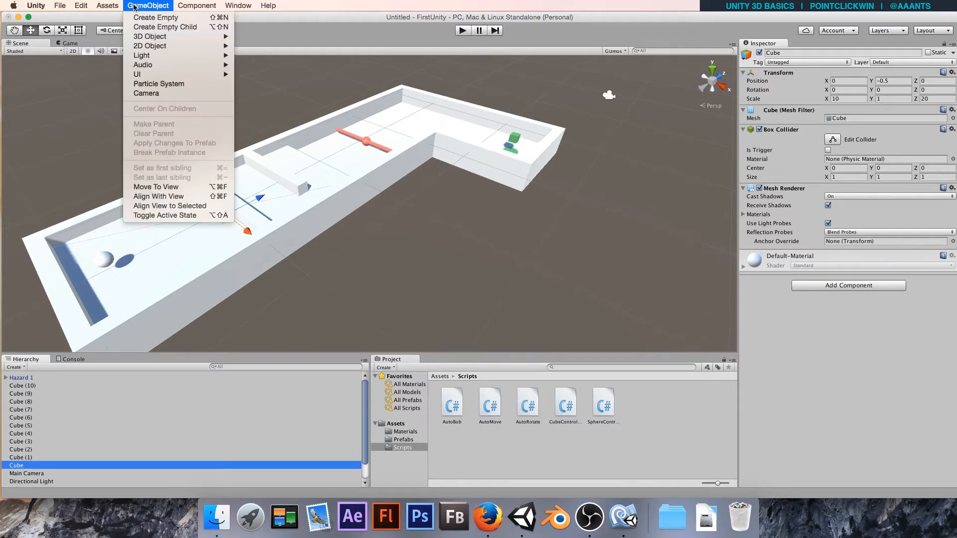
left_click(156, 19)
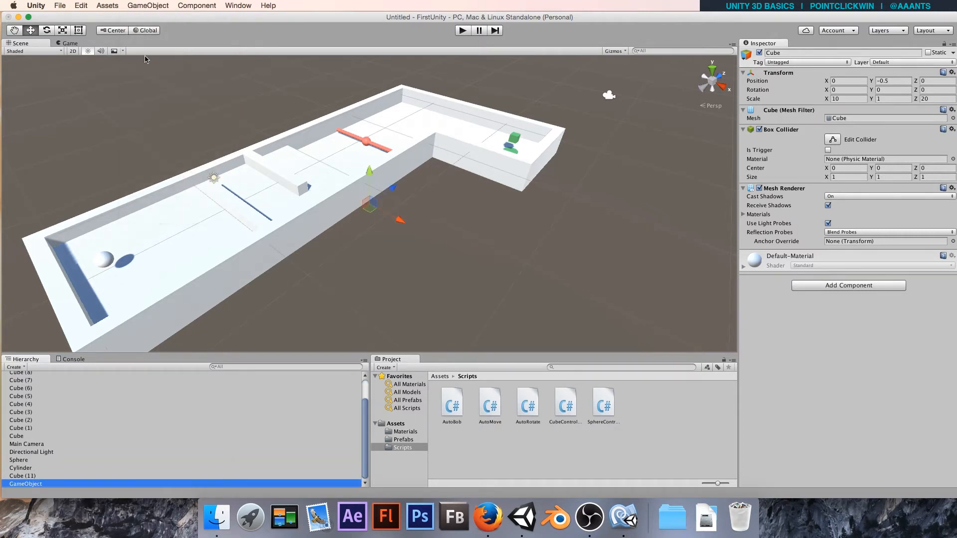
left_click(31, 484)
type("Lev")
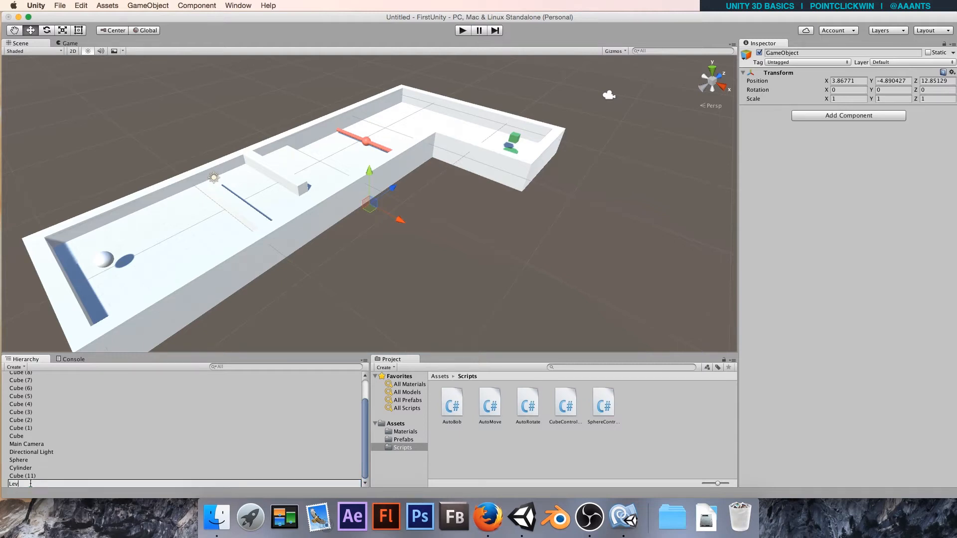
type("elGeometry")
key("Return")
Parent the level cubes from Cube to Cube (10) under LevelGeometry and collapse the group.
left_click(17, 436)
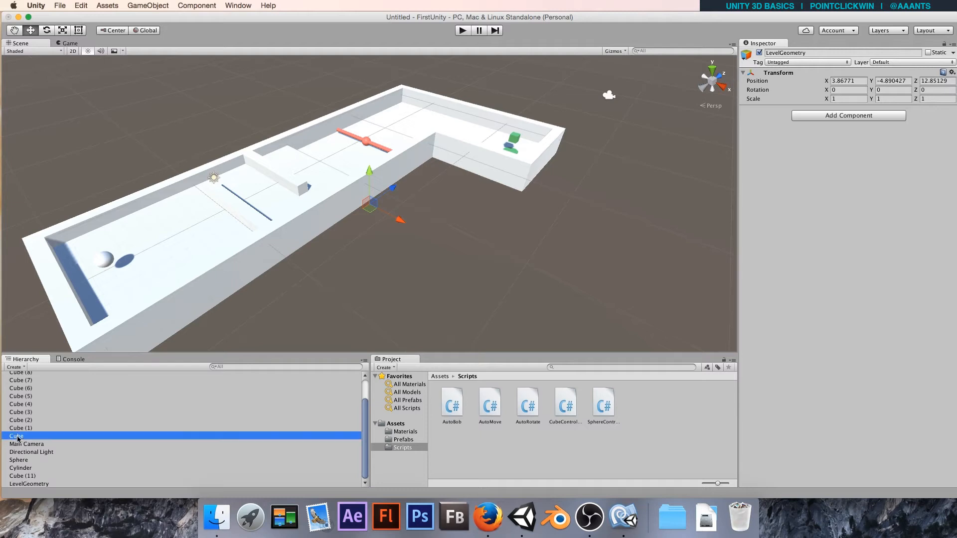
left_click(20, 386, "shift")
scroll(25, 439, "down", 2)
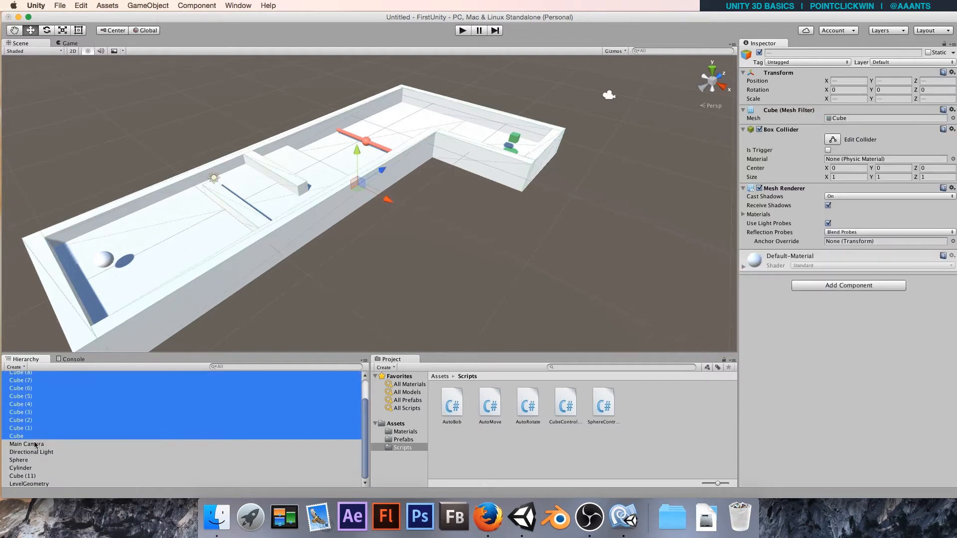
left_click_drag(25, 438, 28, 484)
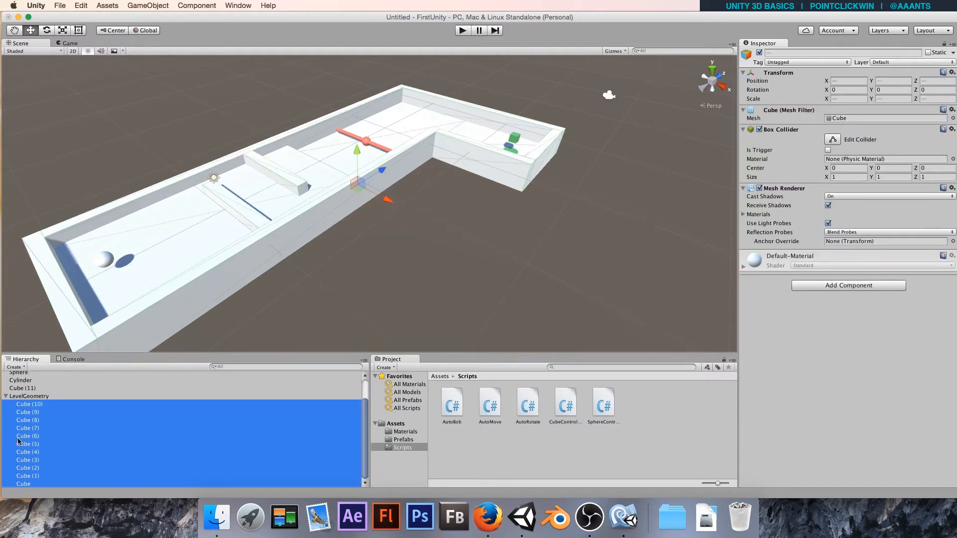
left_click(6, 397)
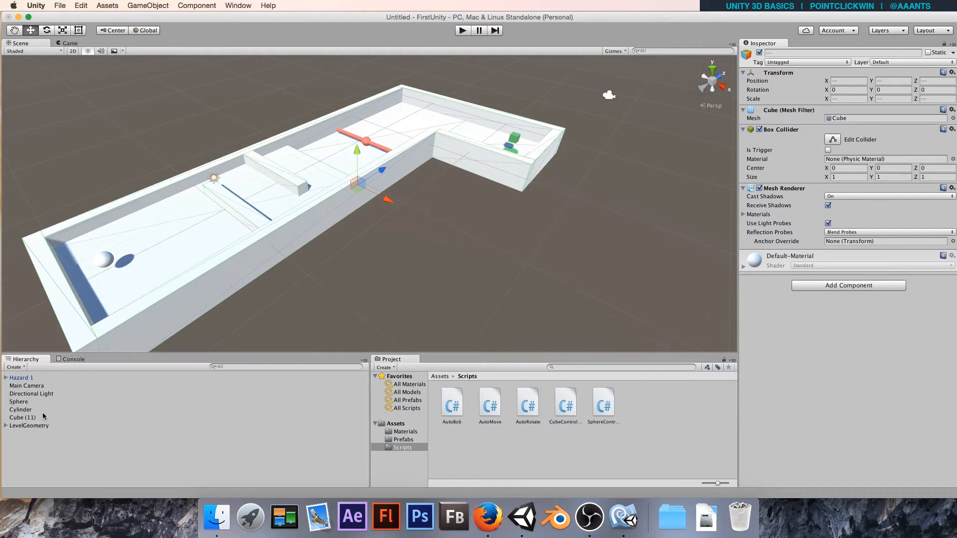
Rename Cube (11) to Goal and the cylinder beneath it to GoalBase.
left_click(29, 418)
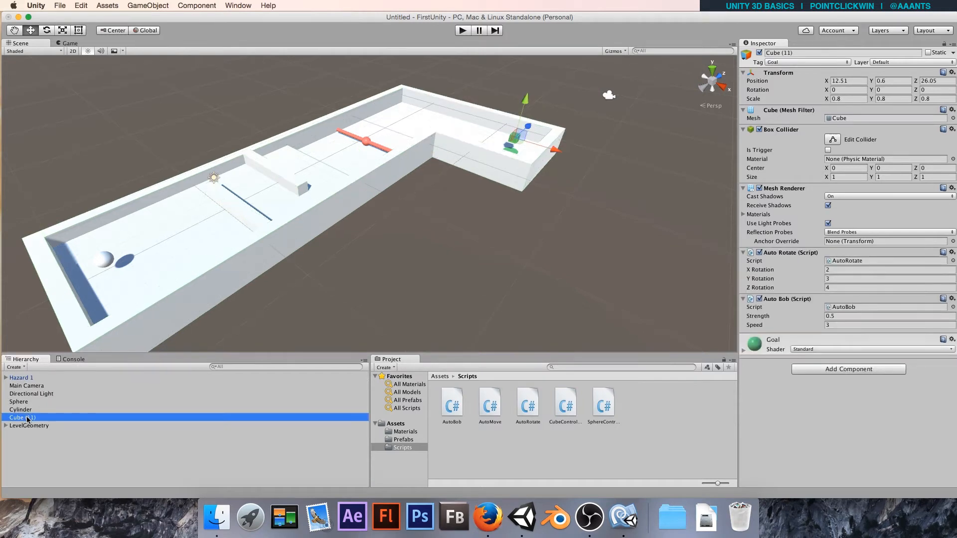
key("Return")
type("Goal")
key("Return")
left_click(24, 411)
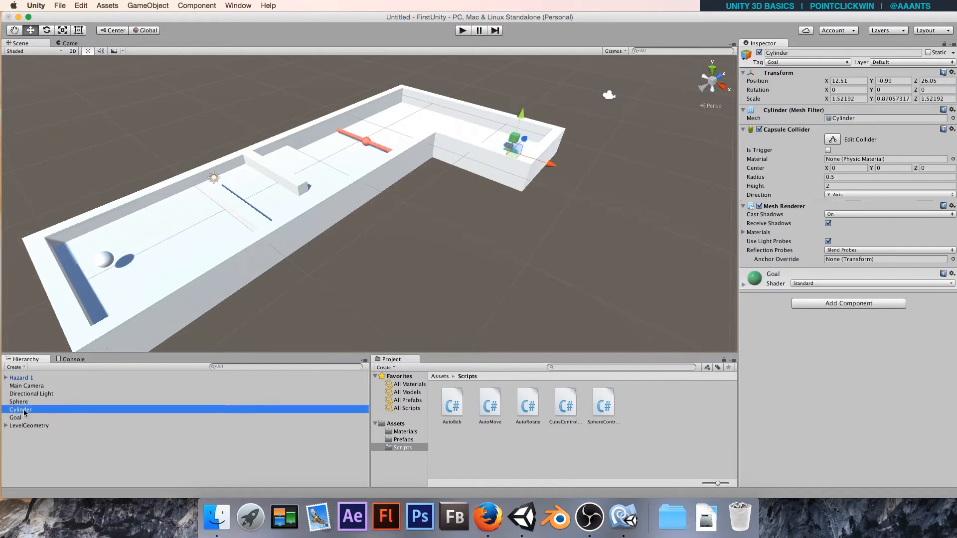
key("Return")
type("Goal")
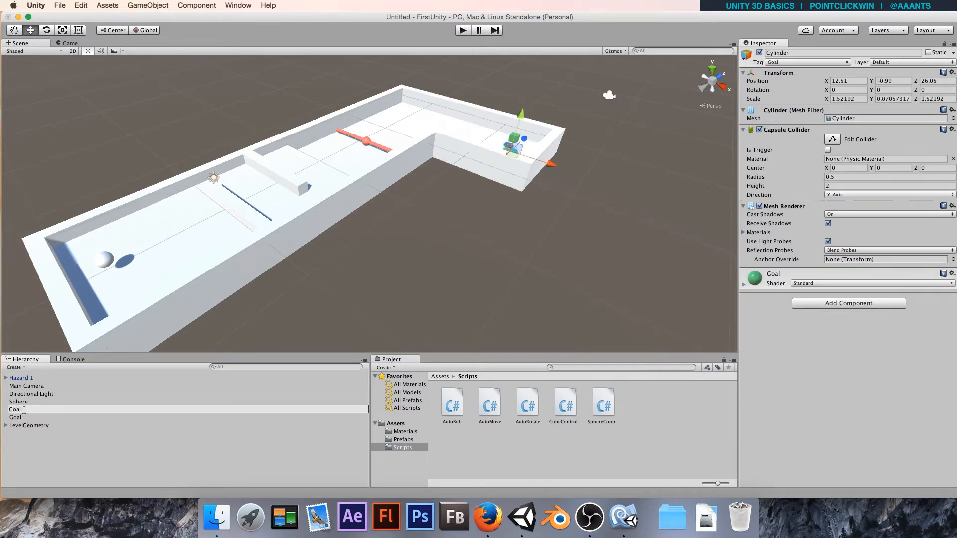
type("Base")
key("Return")
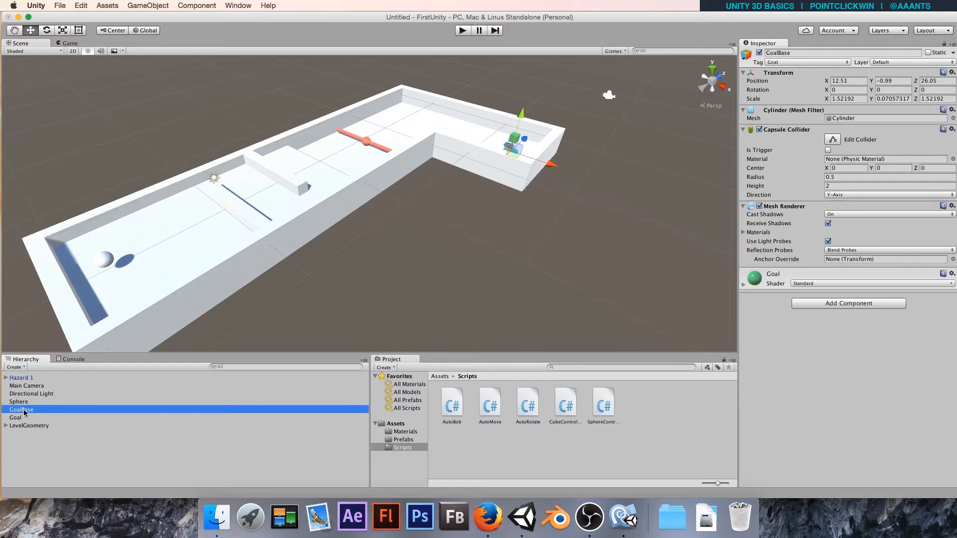
Align the Main Camera with the current scene view of the whole level.
left_click(26, 387)
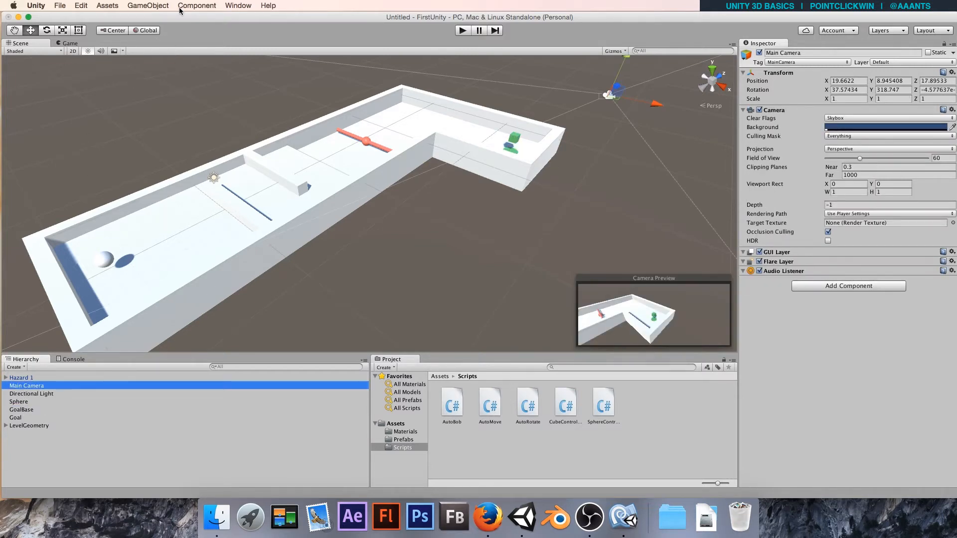
left_click(160, 6)
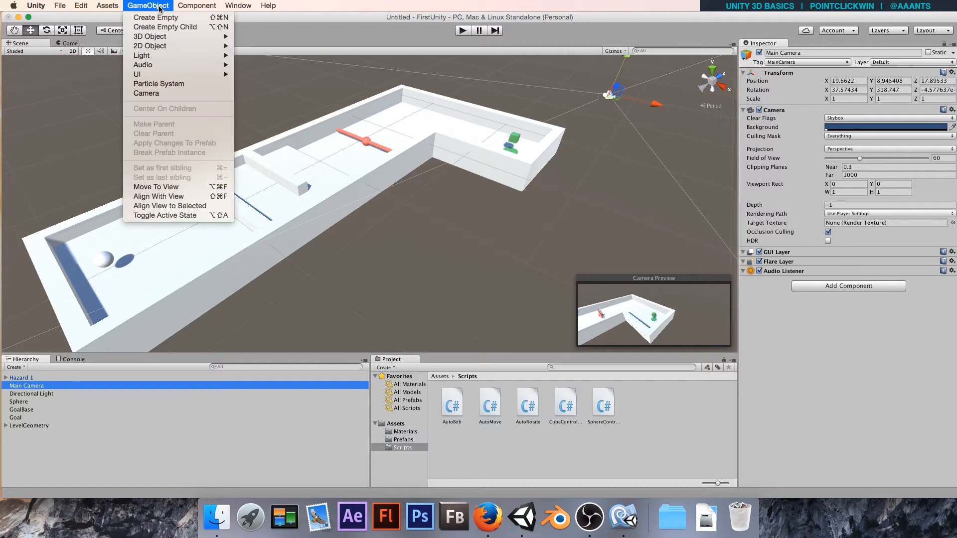
left_click(175, 198)
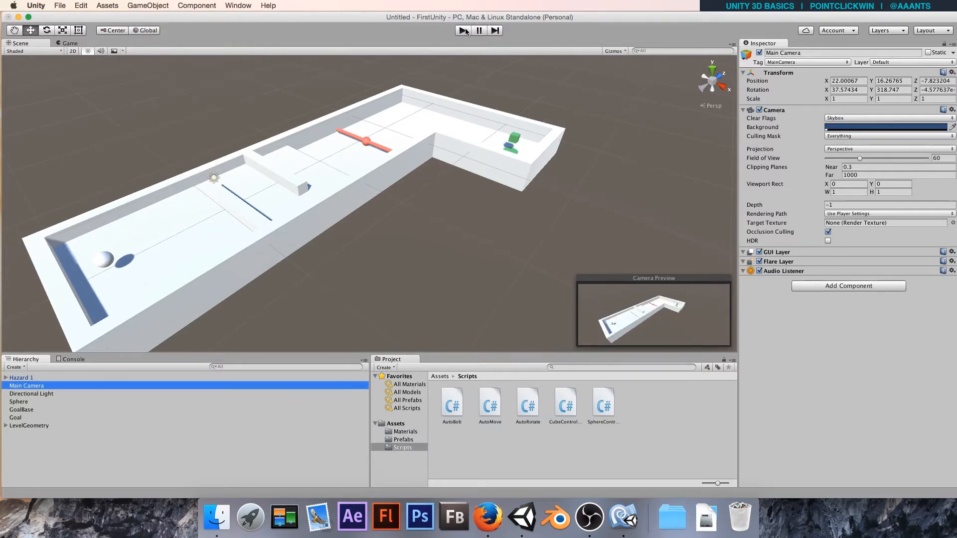
Play-test the level by rolling the sphere to the goal, check the console log, and stop the game.
left_click(463, 30)
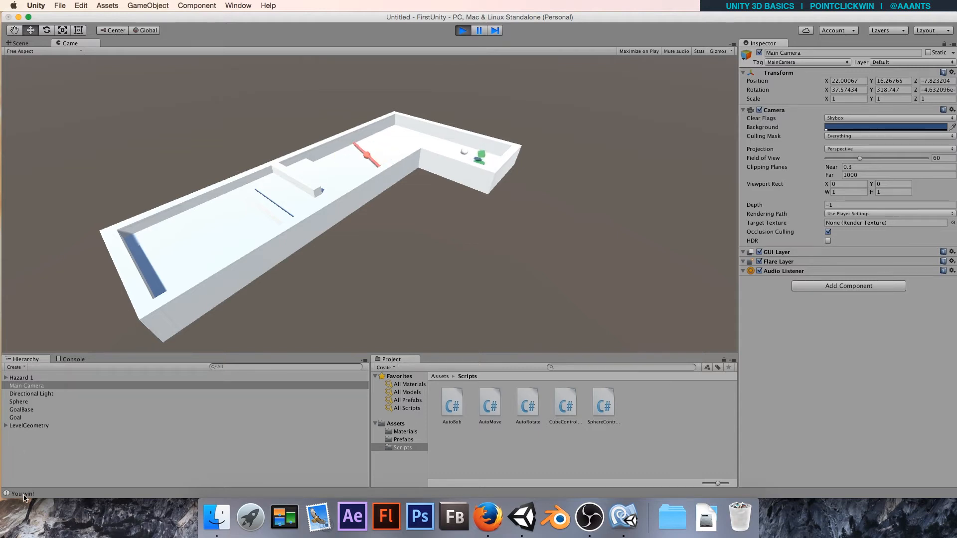
left_click(68, 359)
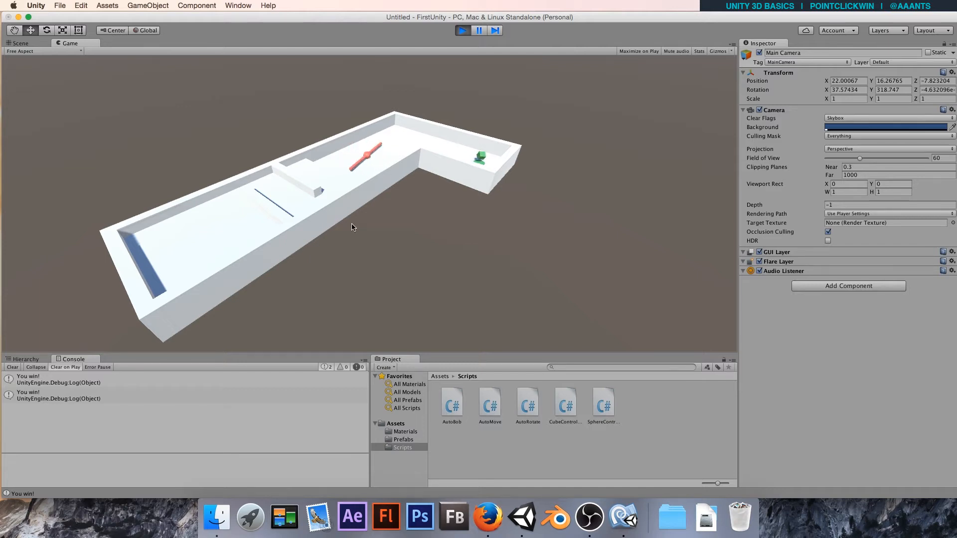
left_click(461, 31)
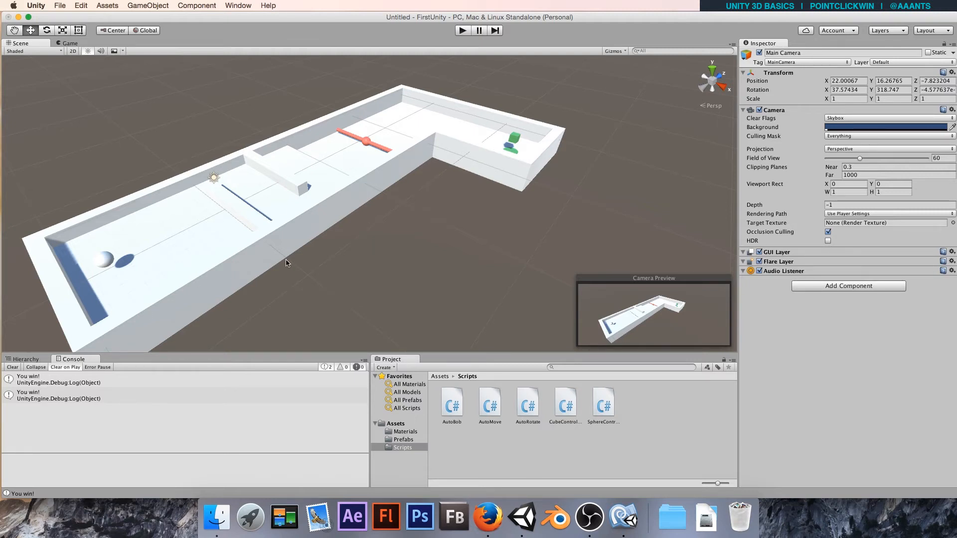
Create a folder named Scenes inside the project's Assets folder.
left_click(401, 425)
left_click(534, 433)
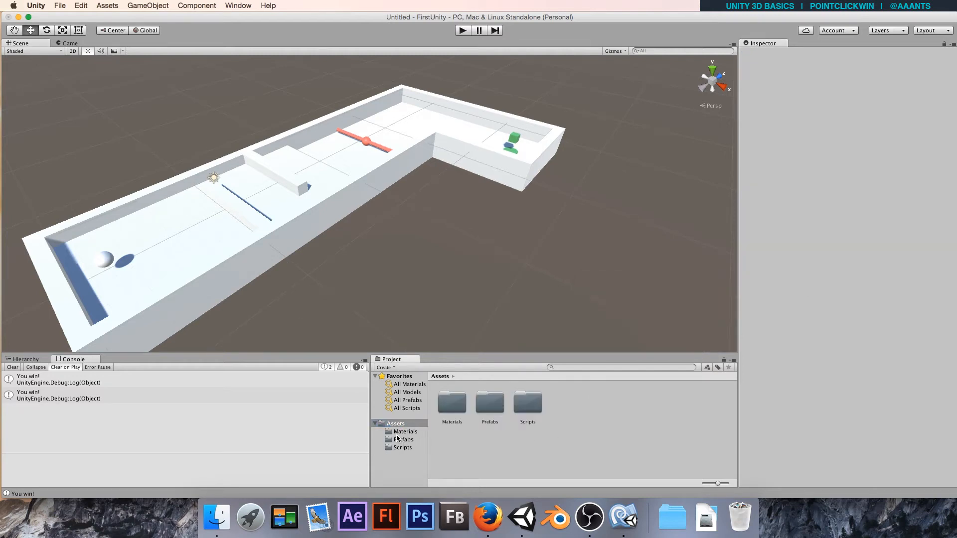
right_click(509, 441)
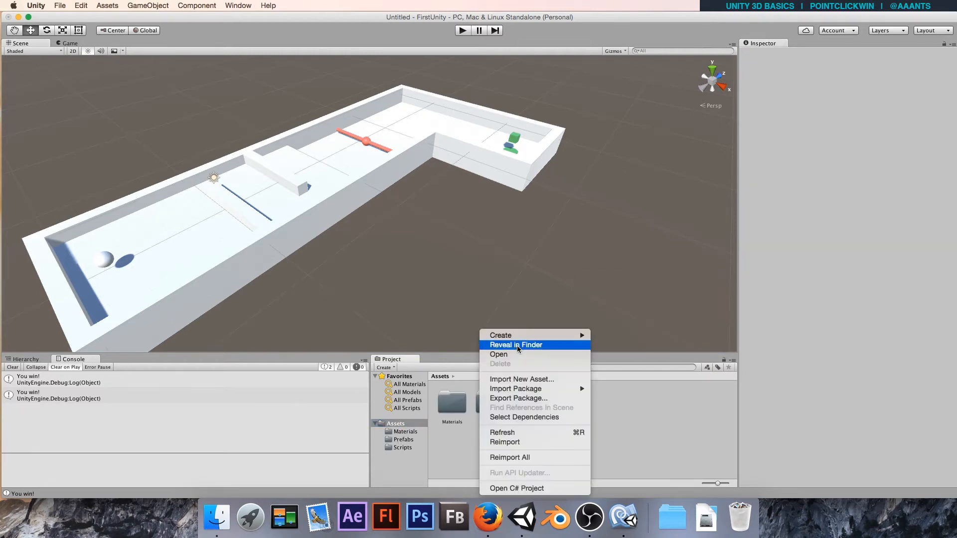
mouse_move(520, 337)
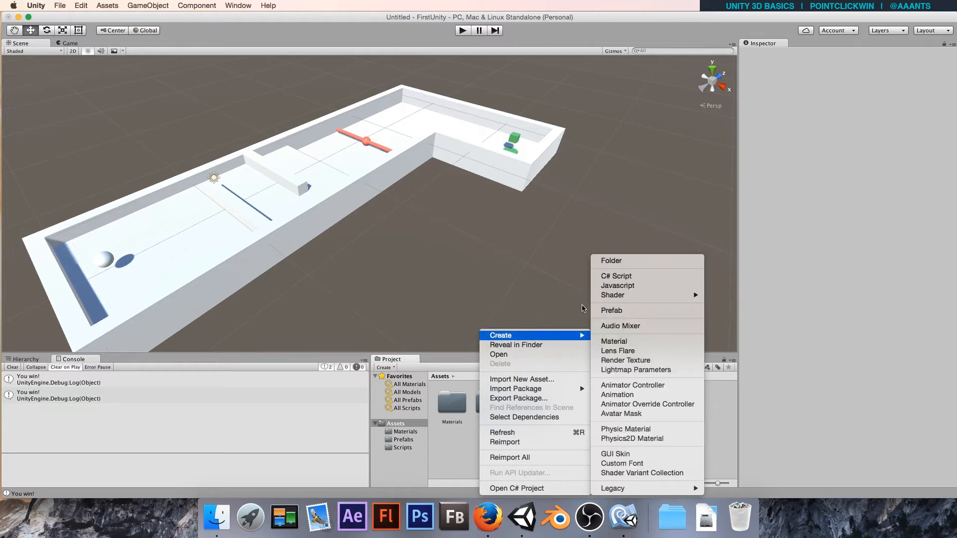
left_click(618, 264)
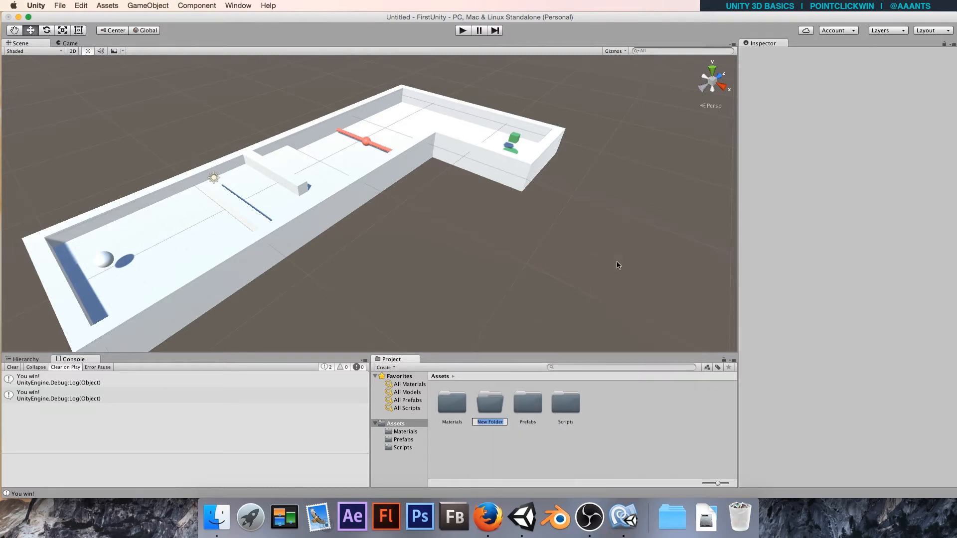
type("Scenee")
key("Return")
left_click(524, 443)
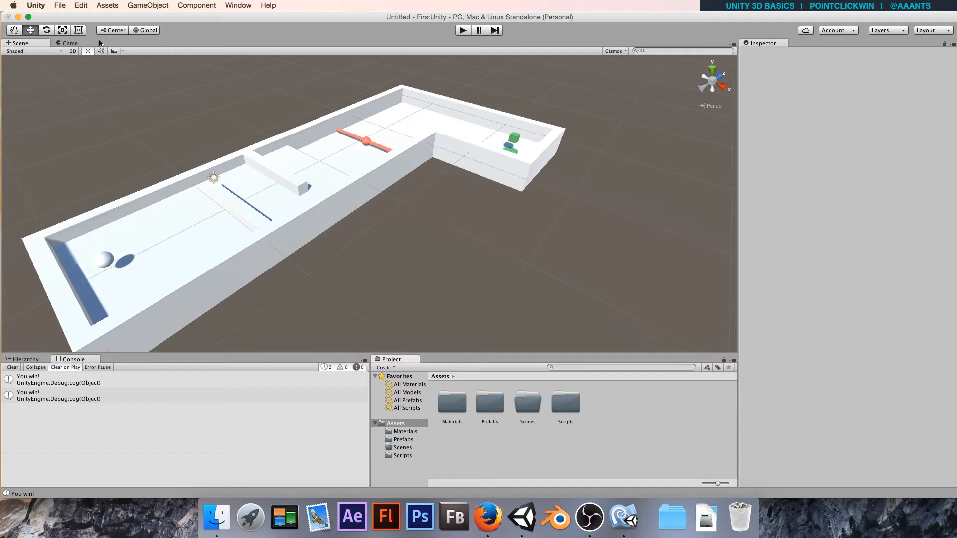
Save the scene as Untitled in the Scenes folder and open that folder in the project.
left_click(60, 7)
left_click(74, 44)
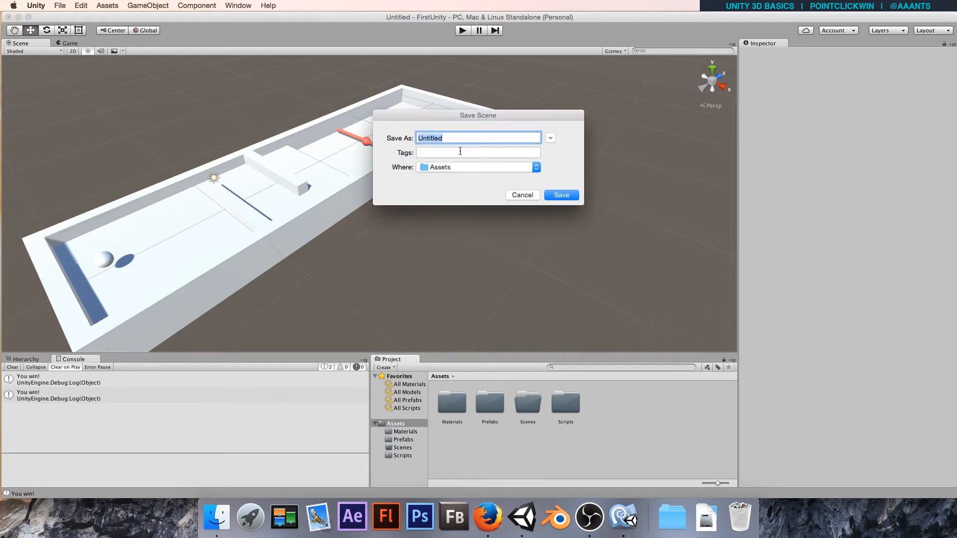
left_click(550, 138)
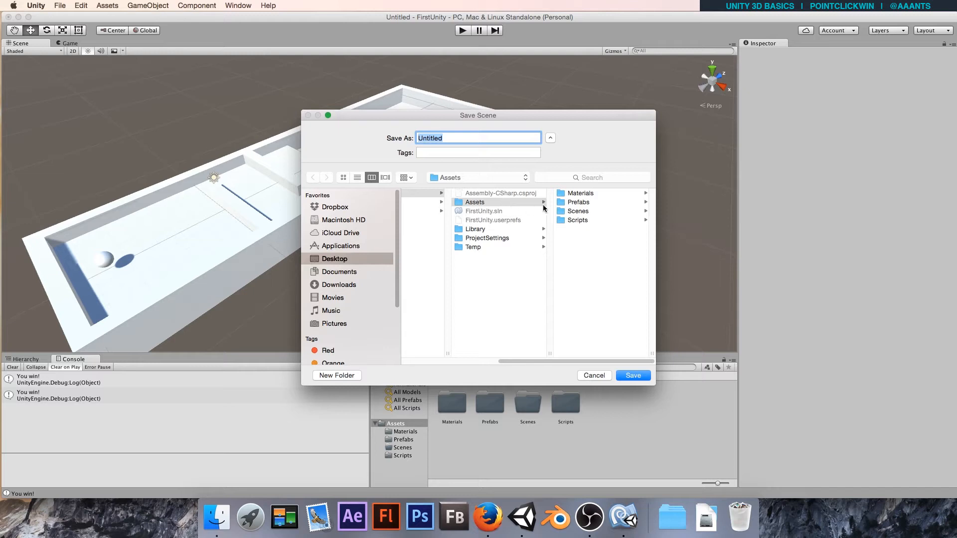
left_click(574, 211)
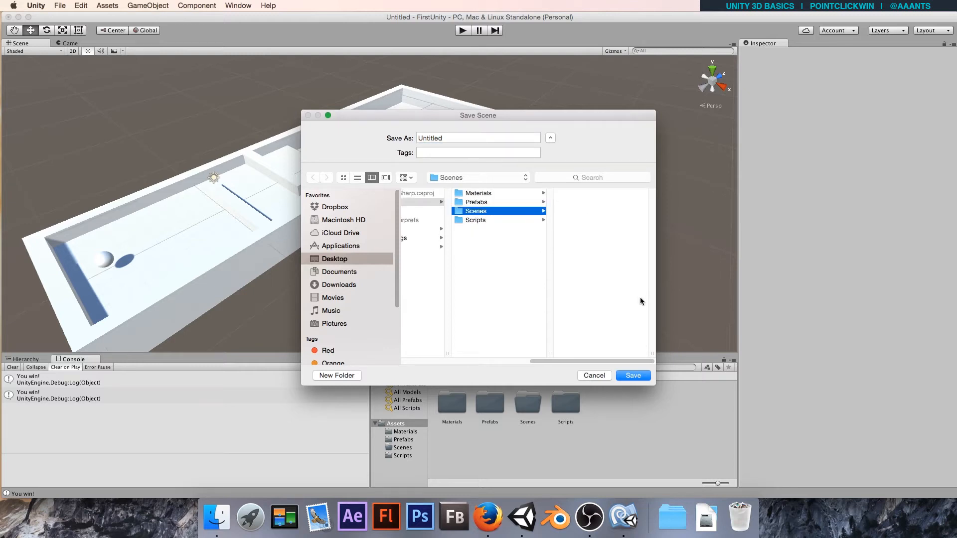
left_click(630, 375)
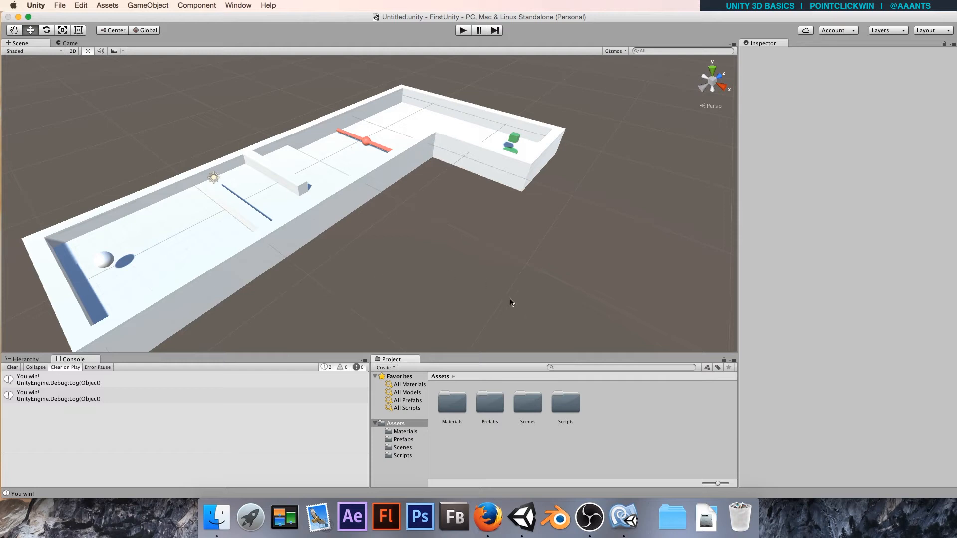
double_click(528, 403)
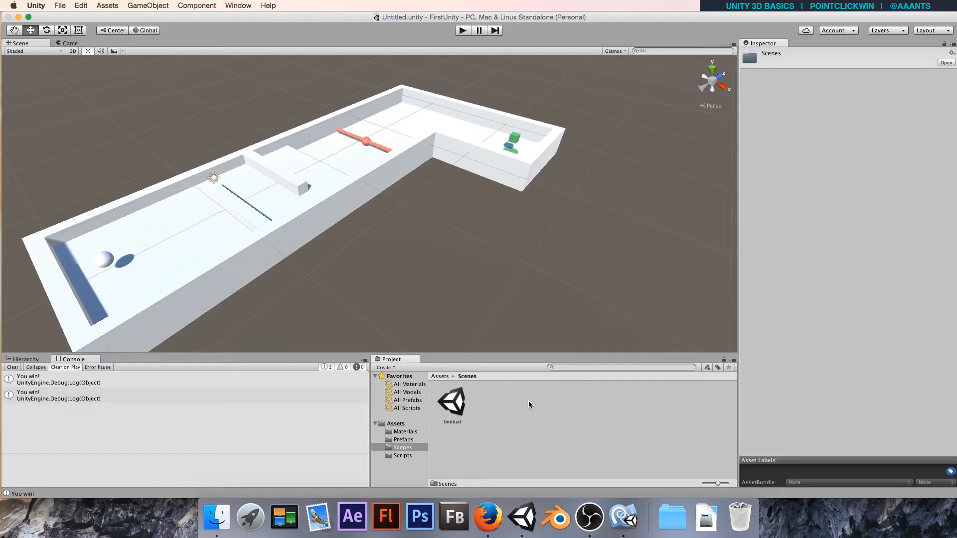
Rename the Untitled scene in the Scenes folder as Level1 and clear the selection.
left_click(452, 428)
left_click(452, 423)
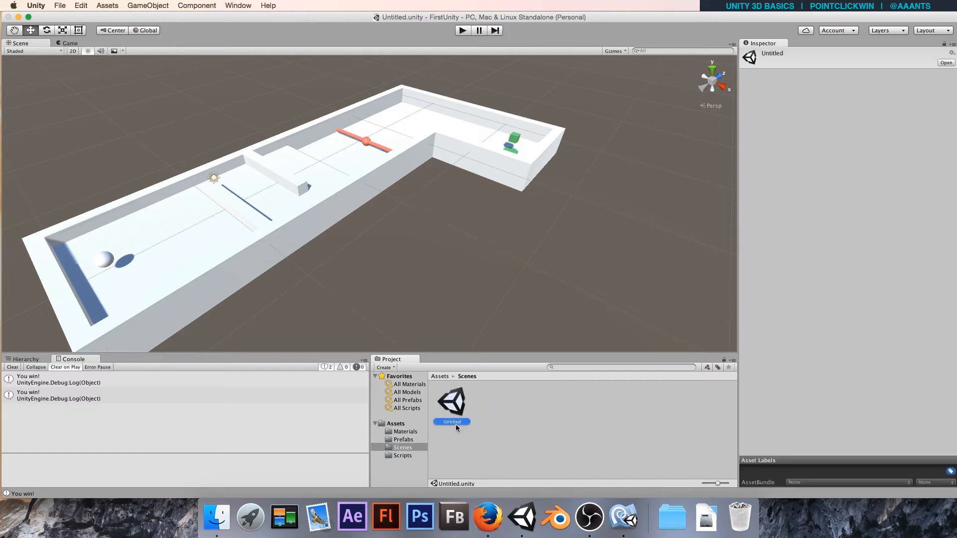
left_click(455, 423)
type("Level1")
key("Return")
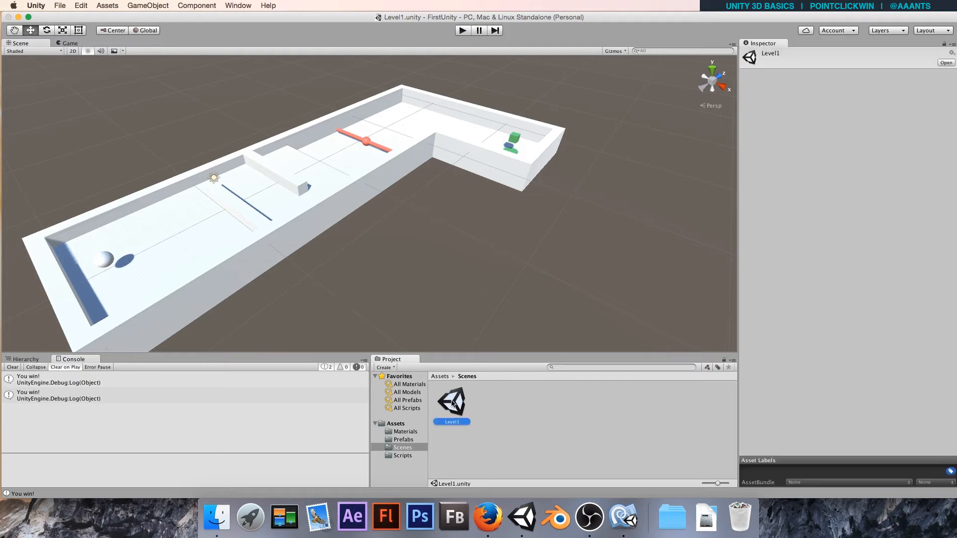
left_click(435, 220)
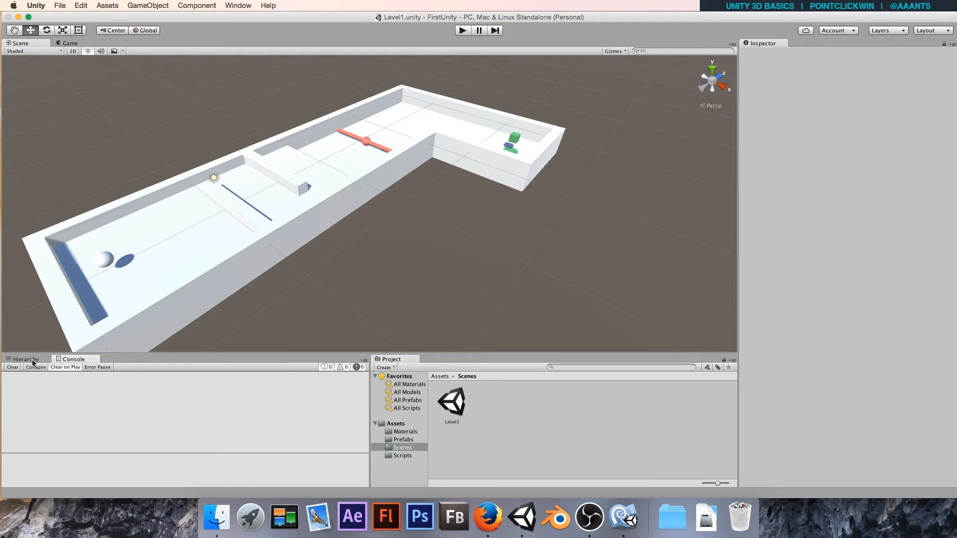
Run and stop the Level1 scene from the hierarchy view, and inspect the sphere's components.
left_click(34, 359)
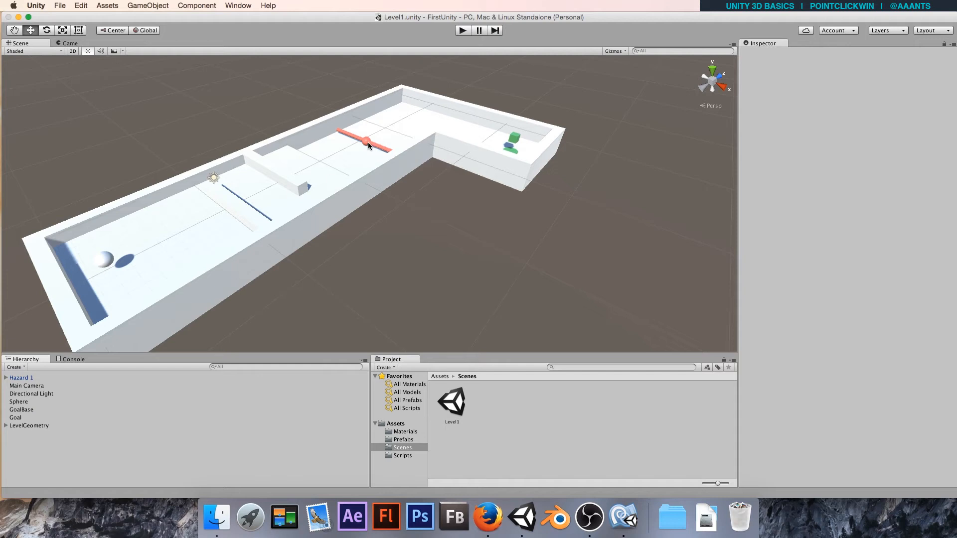
left_click(462, 31)
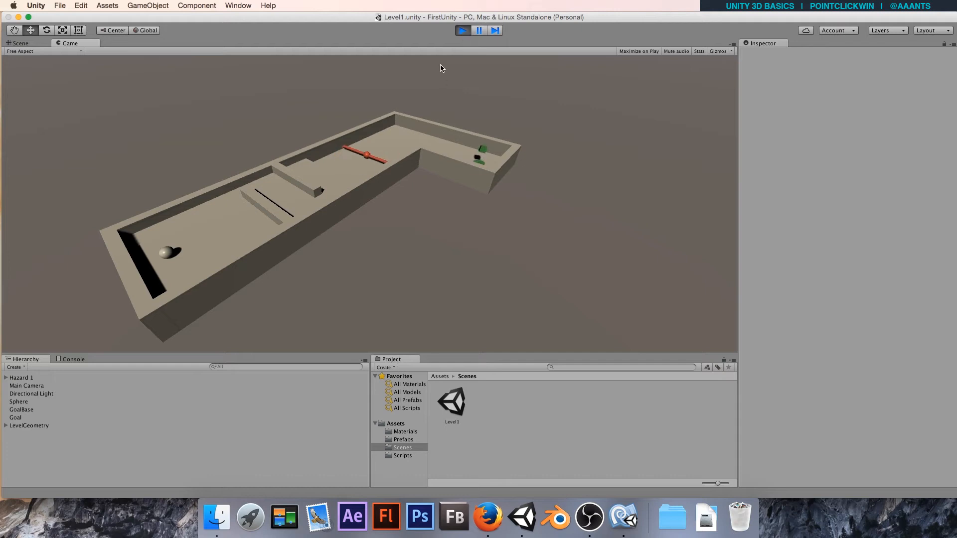
left_click(463, 31)
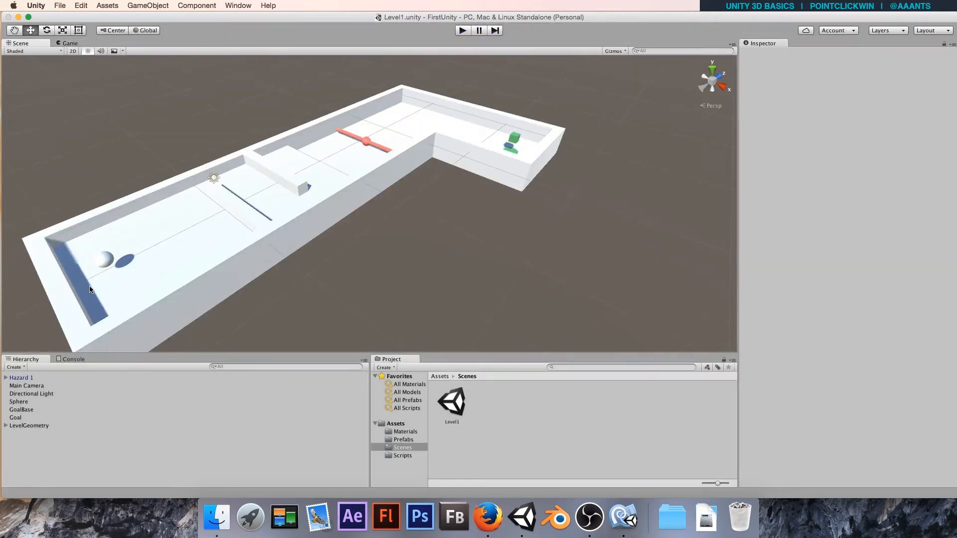
left_click(104, 261)
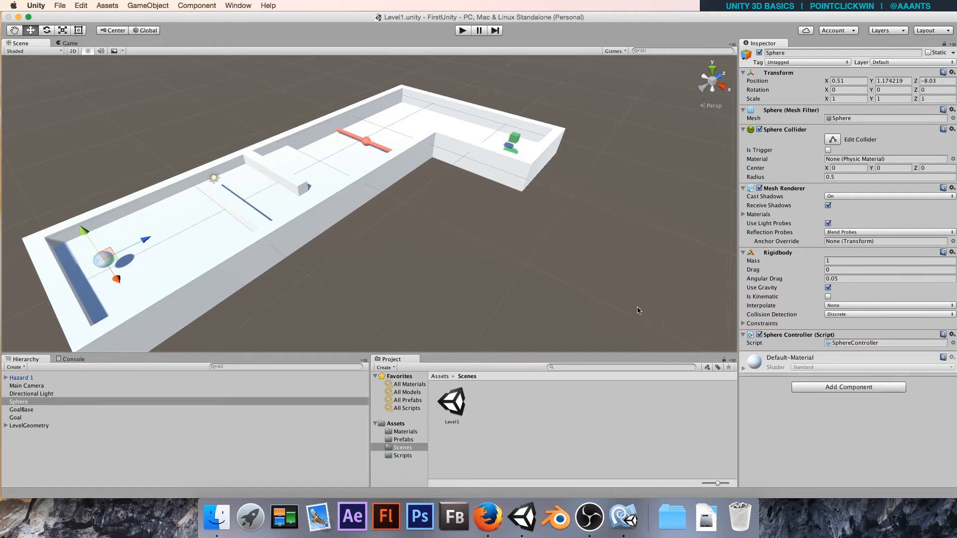
left_click(525, 437)
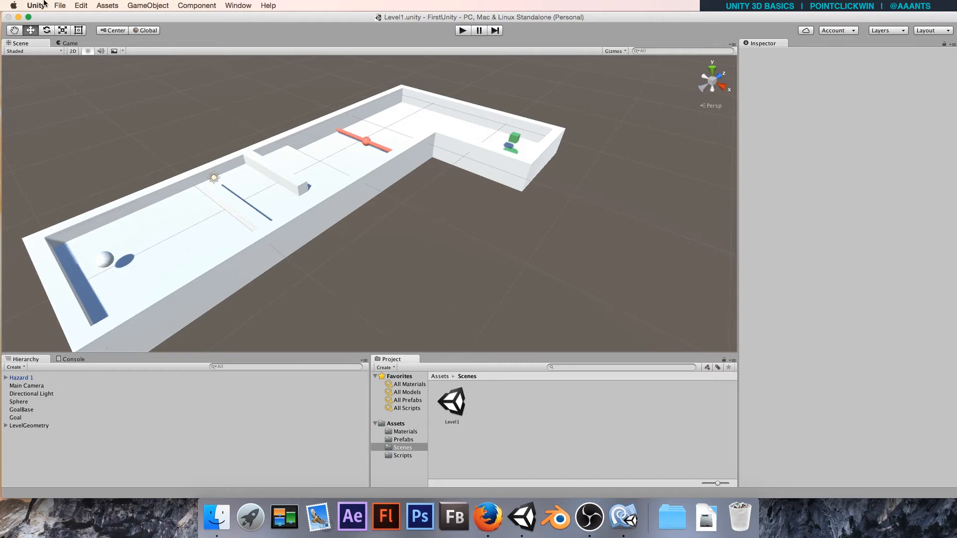
Create a new scene and add a 3D cube to it.
left_click(60, 6)
left_click(66, 19)
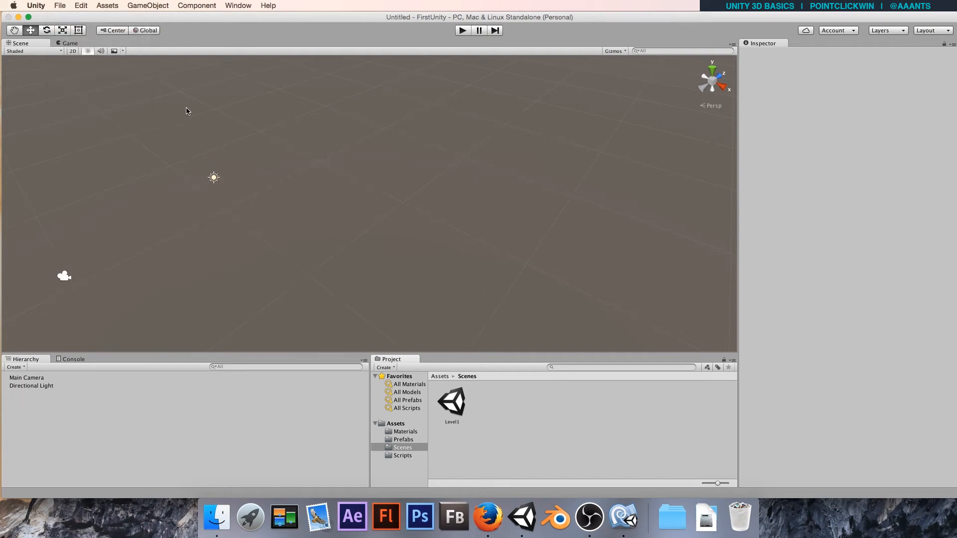
left_click(156, 7)
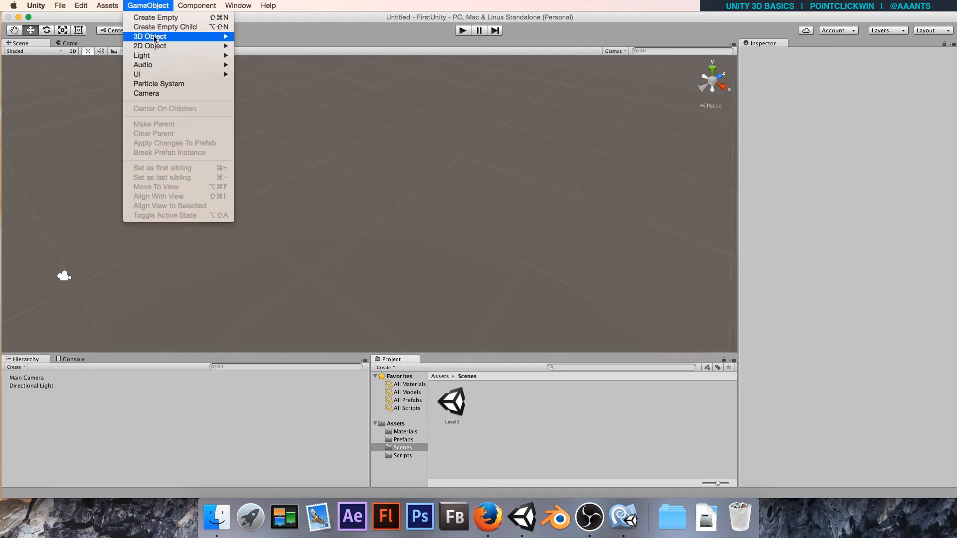
mouse_move(169, 36)
left_click(261, 37)
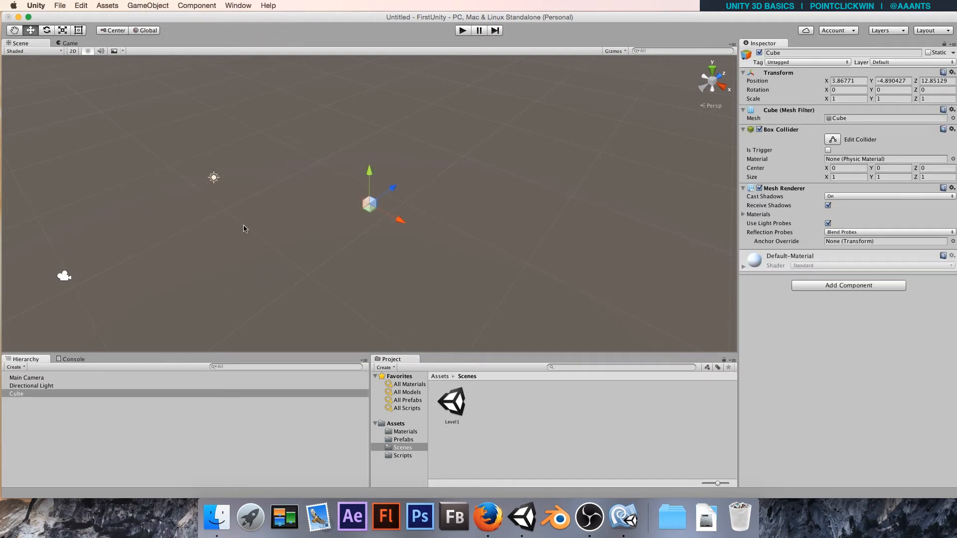
Check the Main Camera's view and move the cube nearer to the camera, to about Y -0.65 and Z 1.2.
left_click(65, 277)
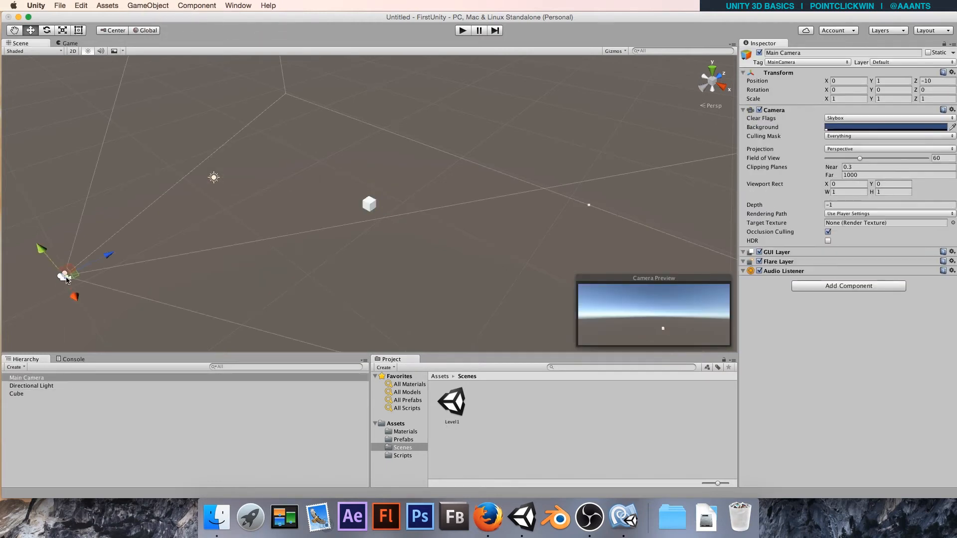
left_click(368, 206)
left_click_drag(369, 177, 306, 195)
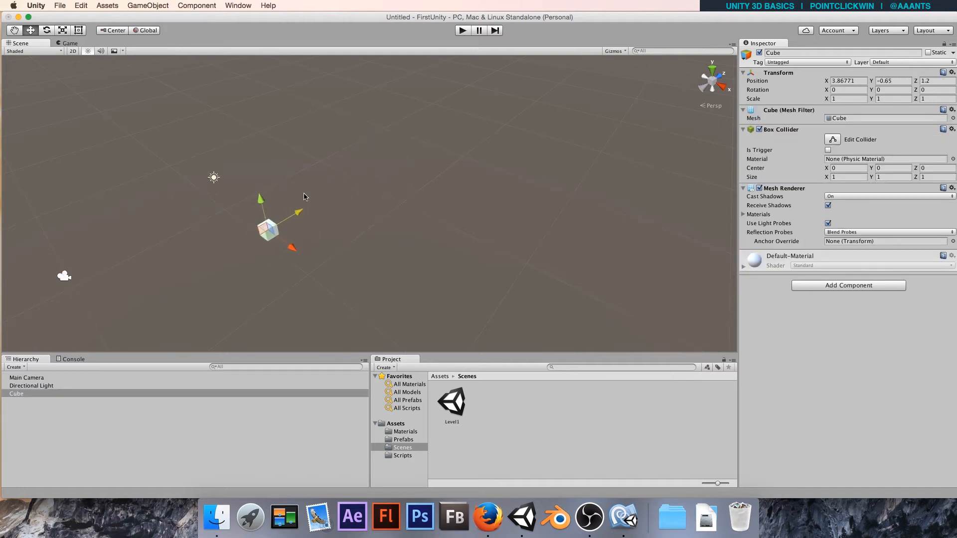
Scale the cube uniformly to about 5.7 and check its size in the Main Camera's preview.
key("e")
key("r")
left_click_drag(268, 230, 425, 241)
left_click(63, 278)
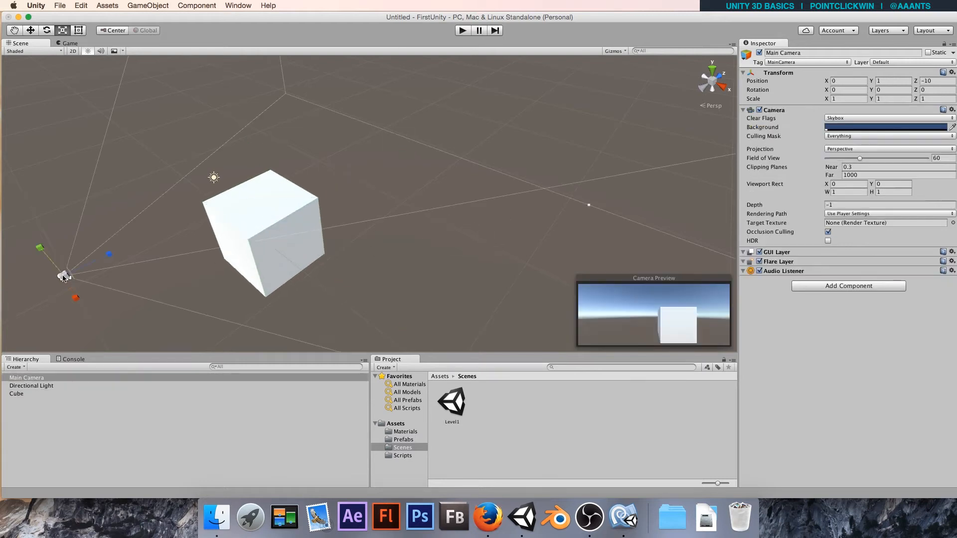
left_click(264, 212)
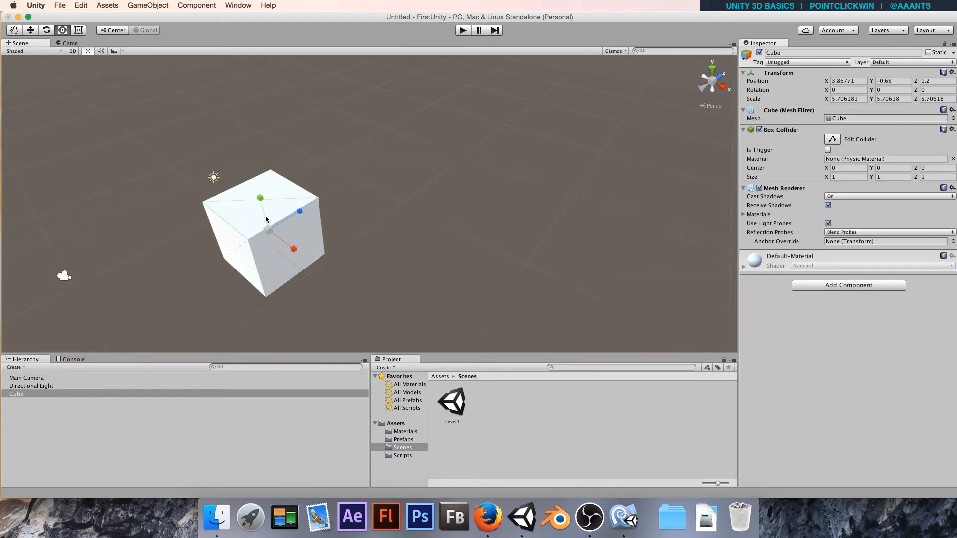
Save the new scene as Level2 in the project's Scenes folder.
left_click(60, 5)
left_click(70, 41)
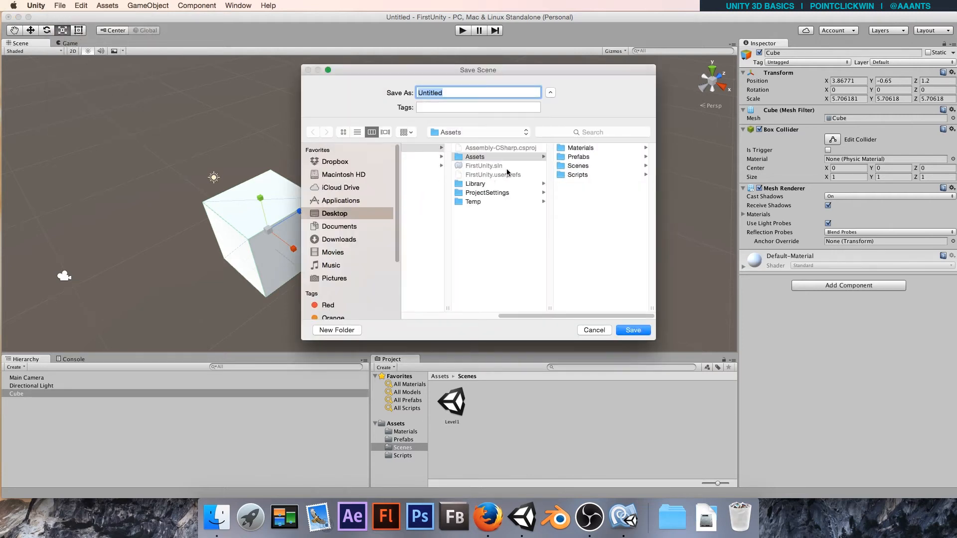
left_click(578, 166)
double_click(453, 94)
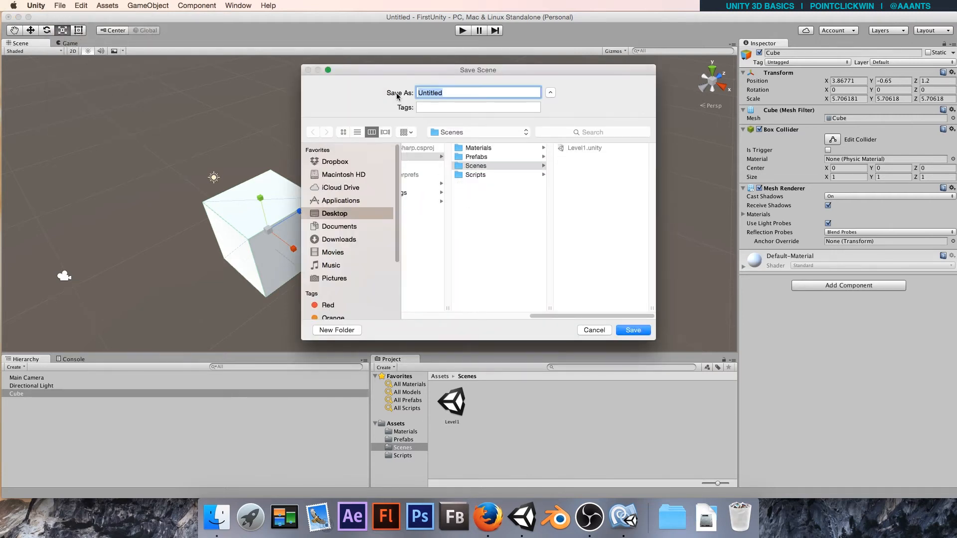
type("Level2")
left_click(632, 329)
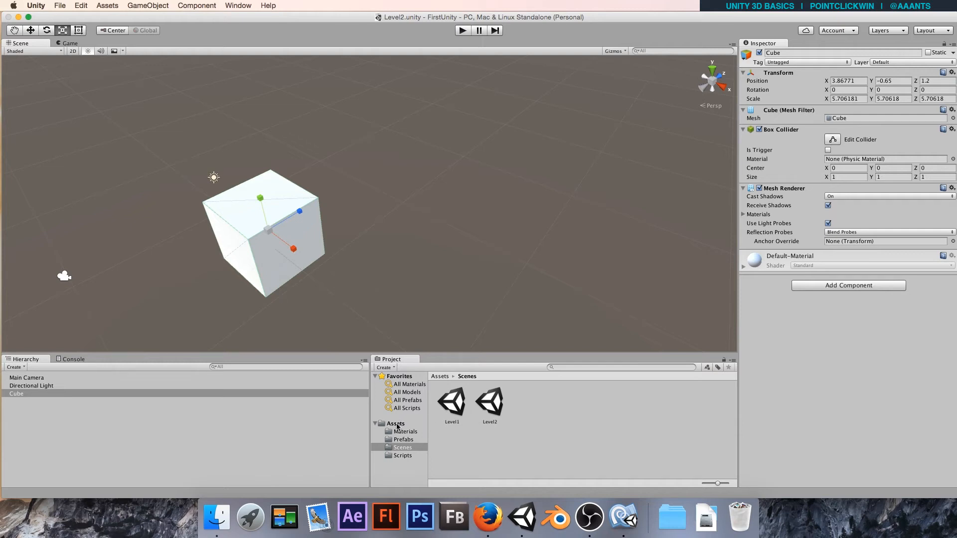
Browse from Assets to the Scenes folder and open the Level1 scene.
left_click(396, 424)
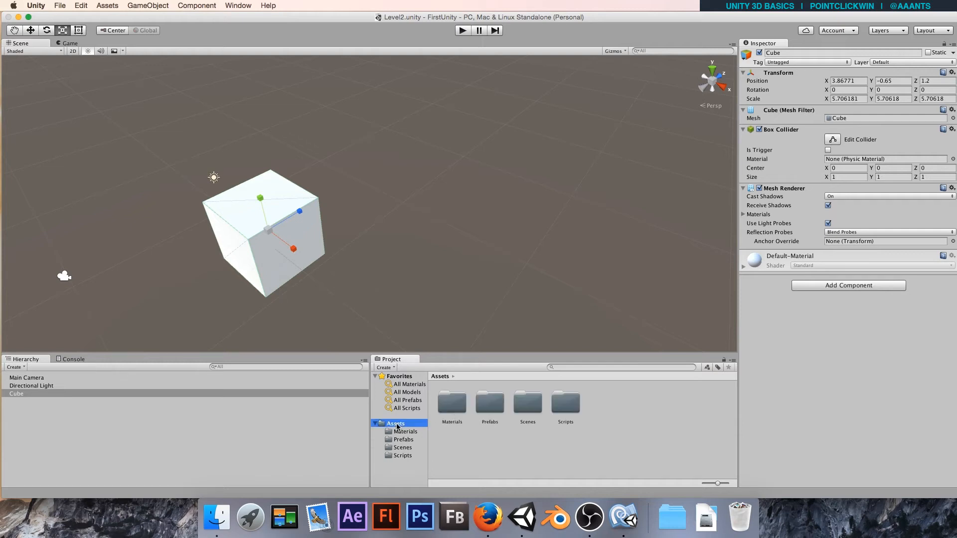
left_click(532, 409)
double_click(532, 409)
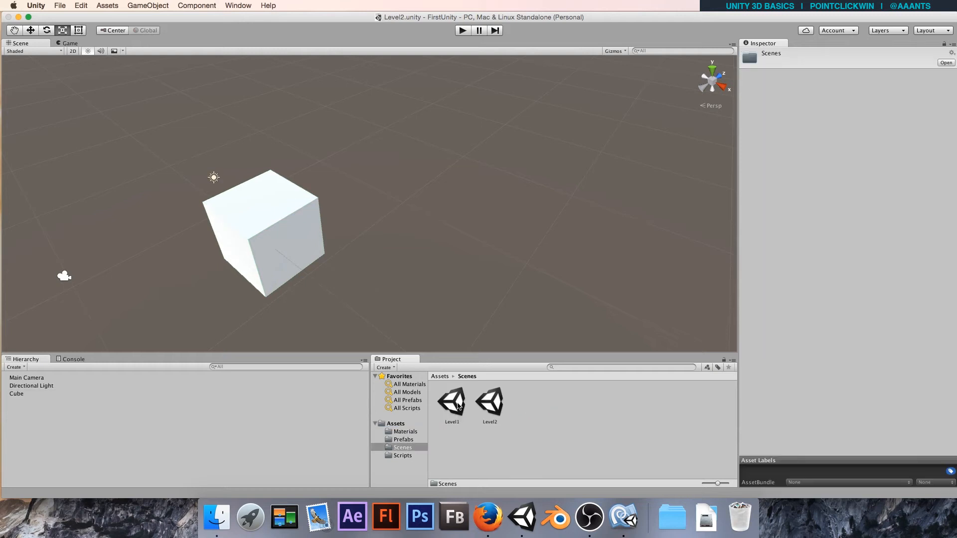
double_click(452, 401)
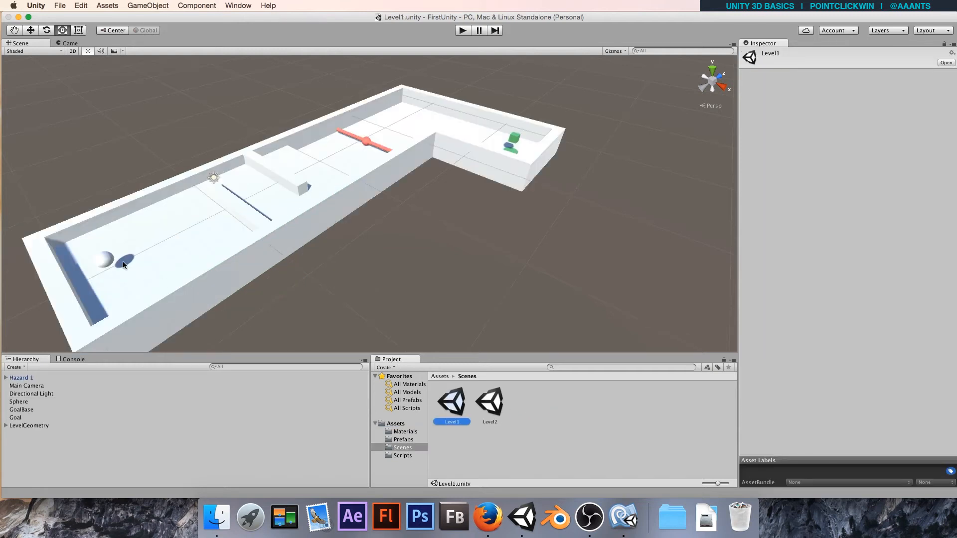
Select the sphere, switch to MonoDevelop, and declare public string nextLevel; above the rb variable in the SphereController script.
left_click(108, 257)
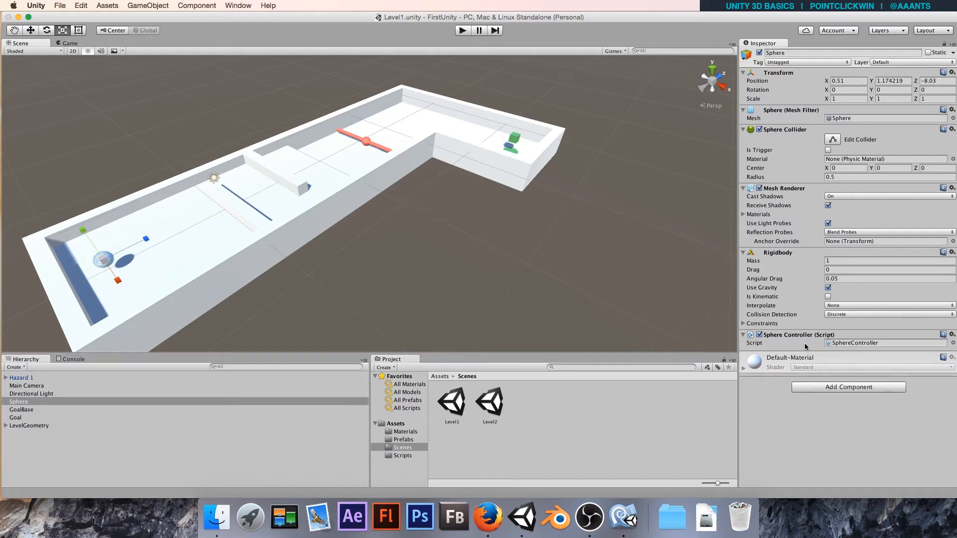
left_click(624, 518)
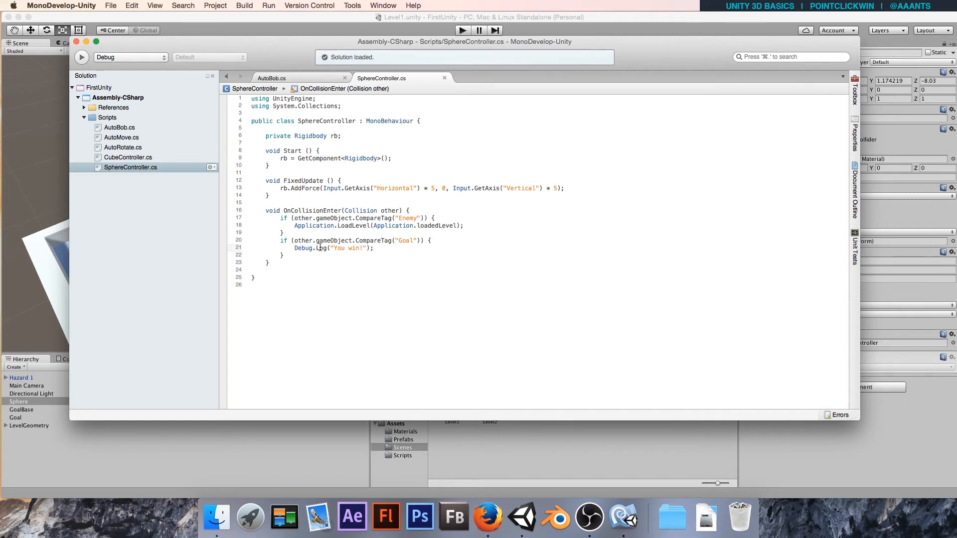
left_click_drag(293, 249, 388, 248)
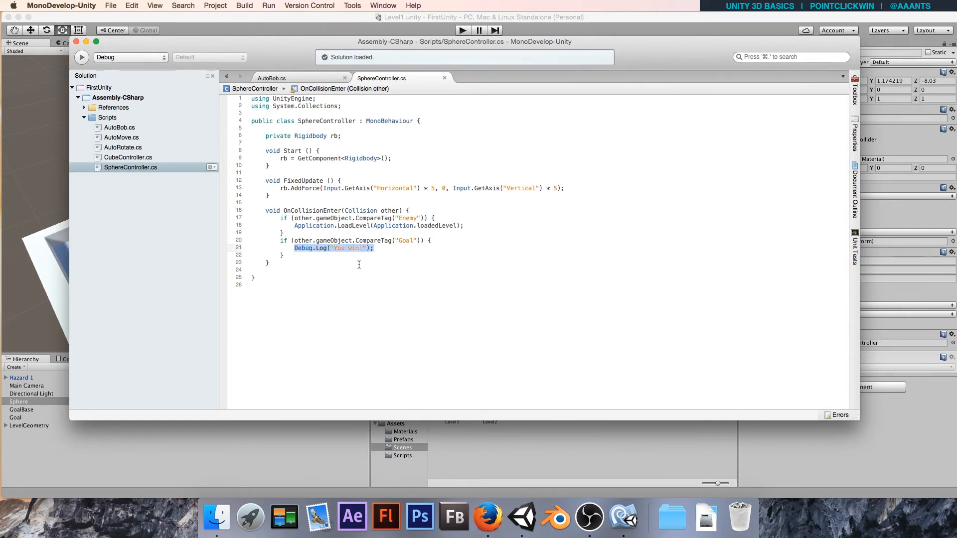
left_click(274, 128)
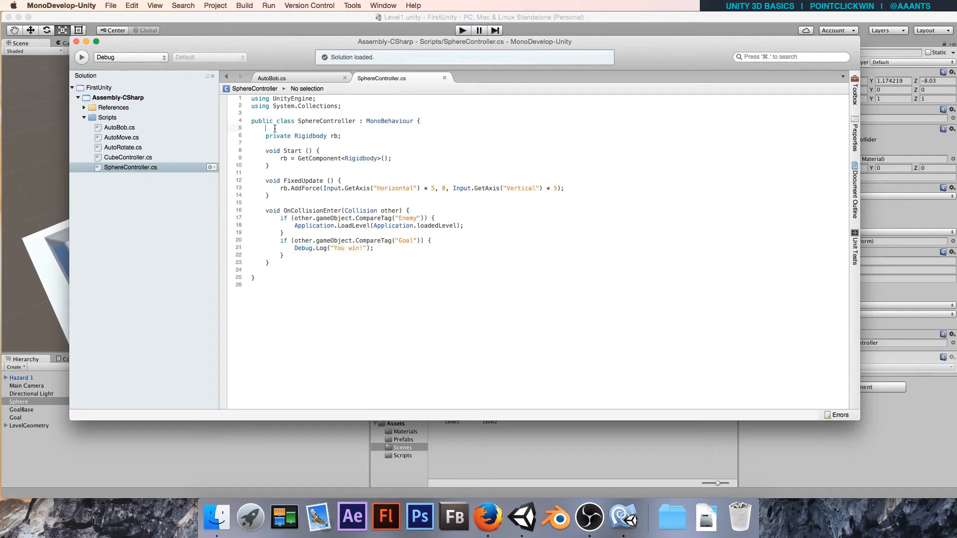
key("Return")
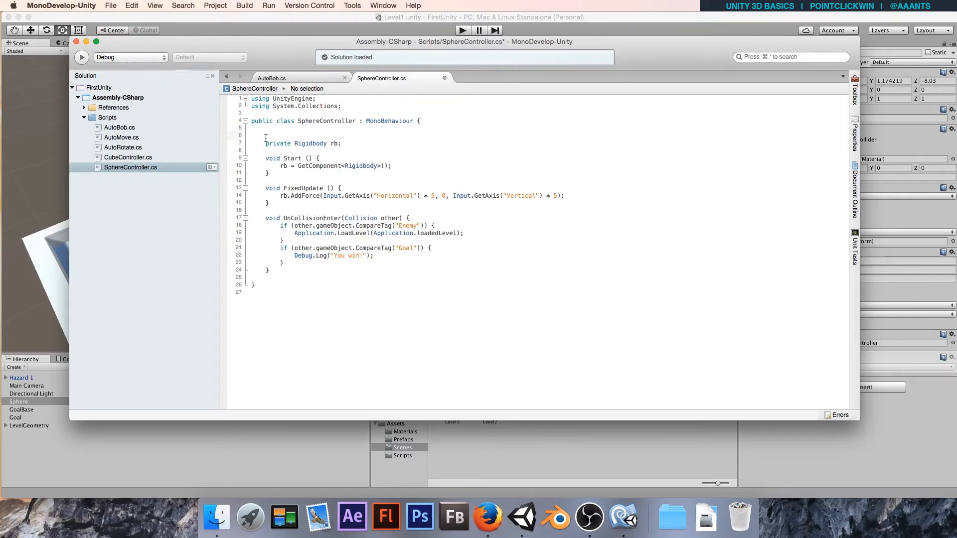
type("public string")
type("nextLevel")
left_click_drag(316, 135, 332, 135)
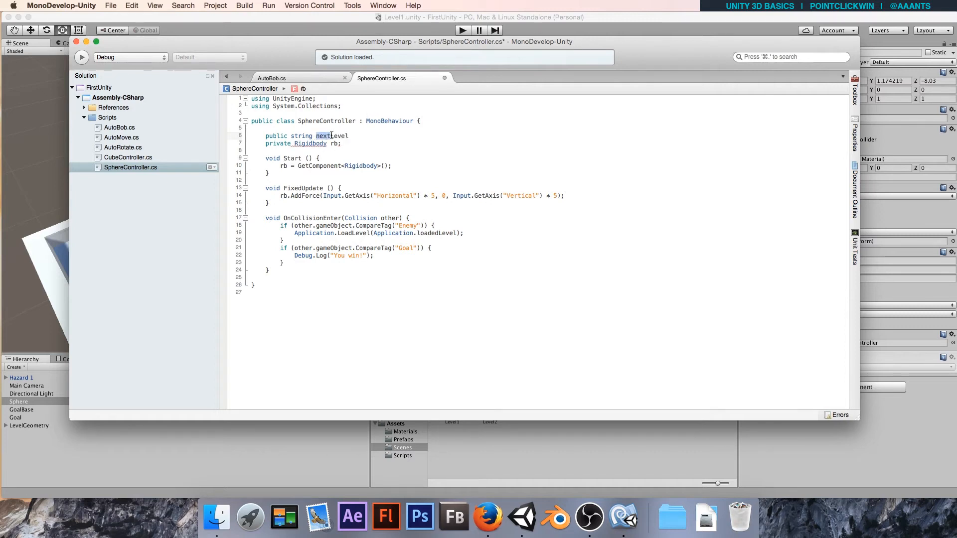
left_click(332, 135)
Replace the Debug.Log line in the Goal collision check with Application.LoadLevel(nextLevel); and save the script.
left_click_drag(295, 255, 379, 255)
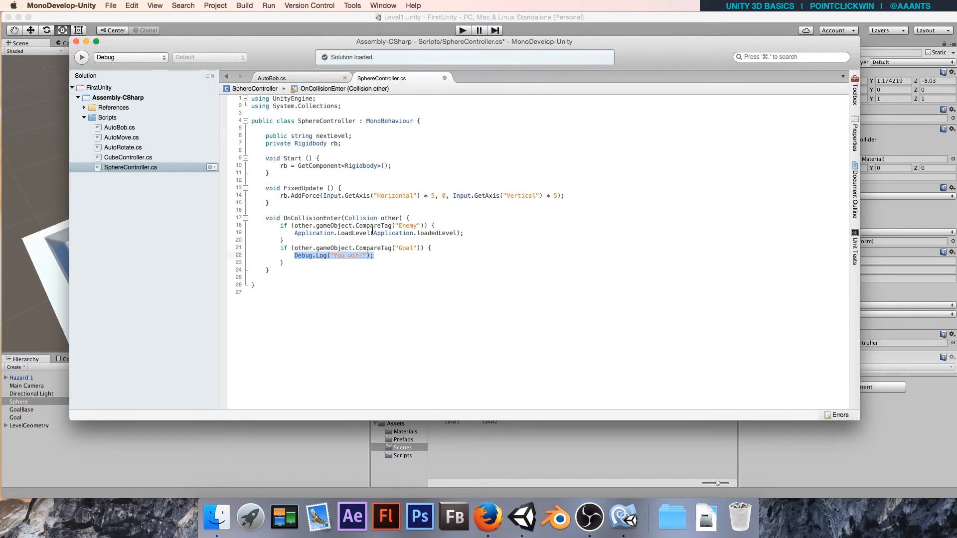
type("Appl")
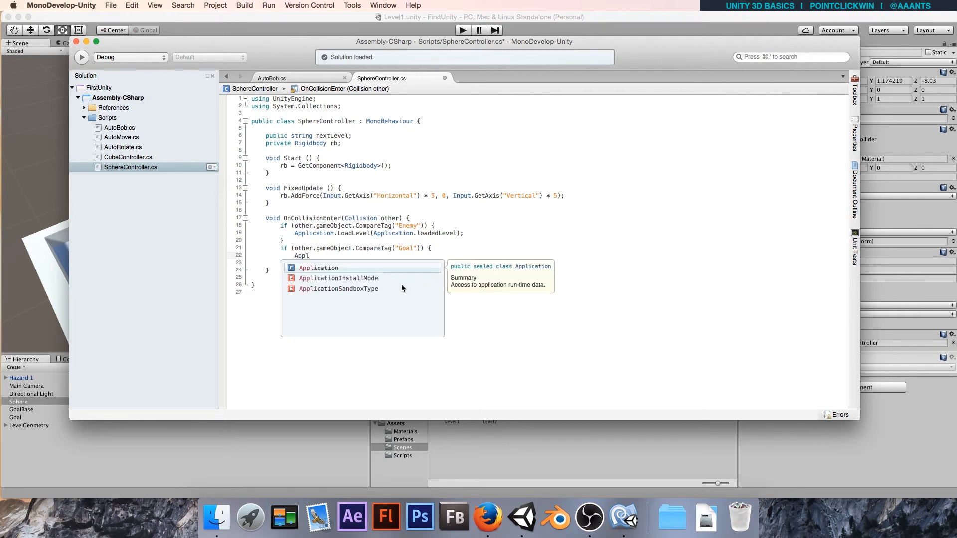
type("ication.load")
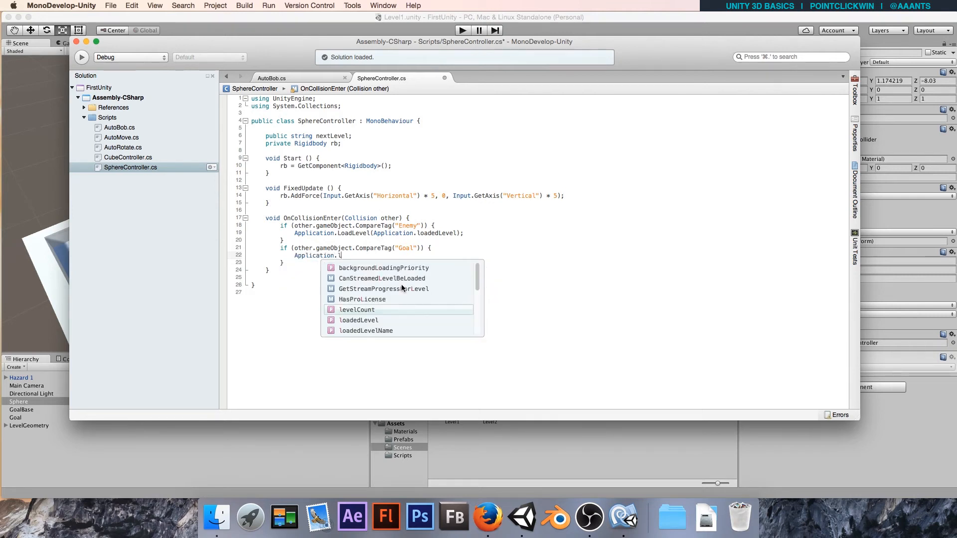
key("Down")
key("Down")
key("Return")
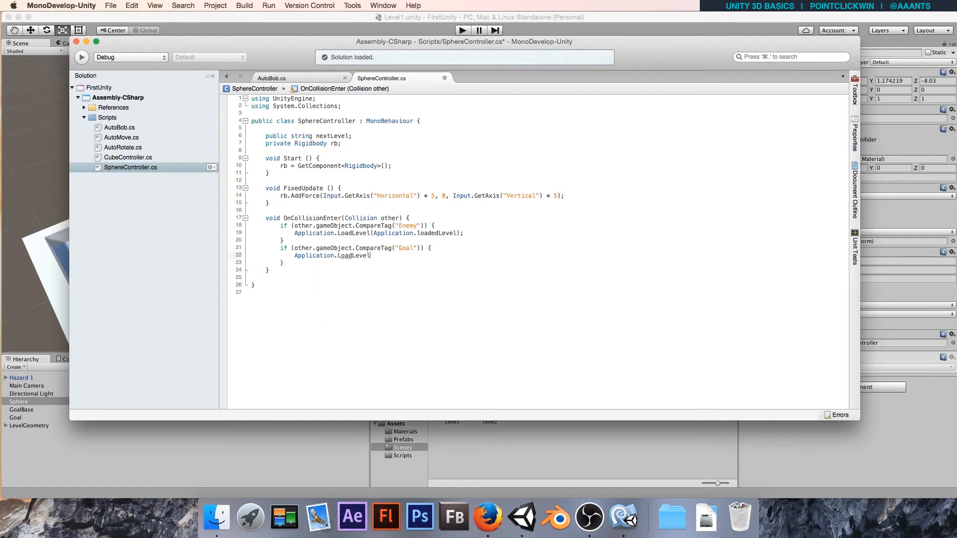
type("(next")
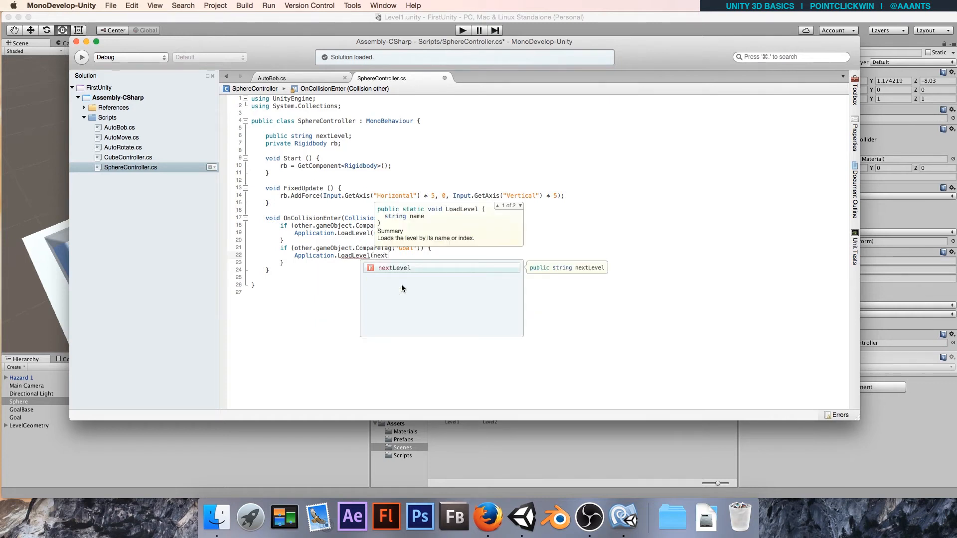
type("Level);")
key("super+s")
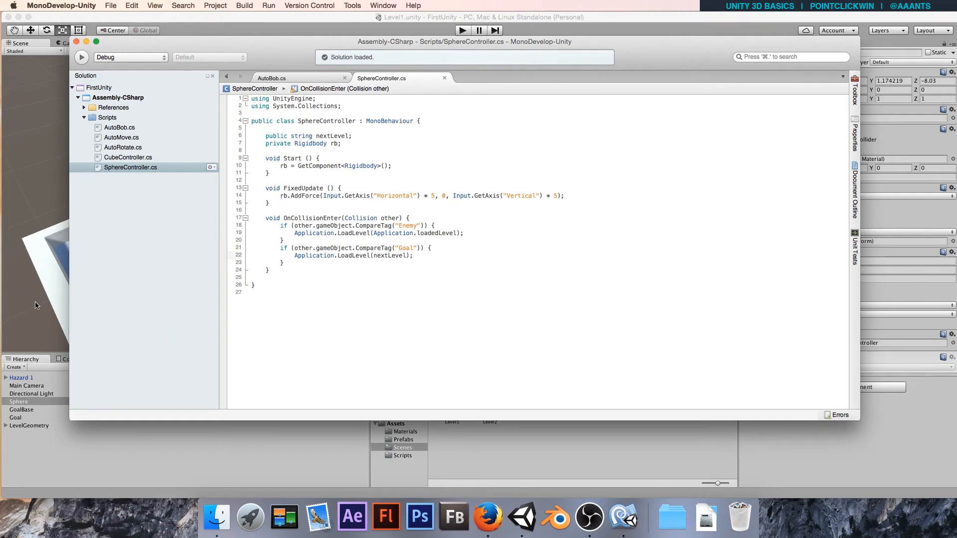
Switch back to Unity and set the sphere's Next Level value in the Sphere Controller script to Level2.
left_click(37, 314)
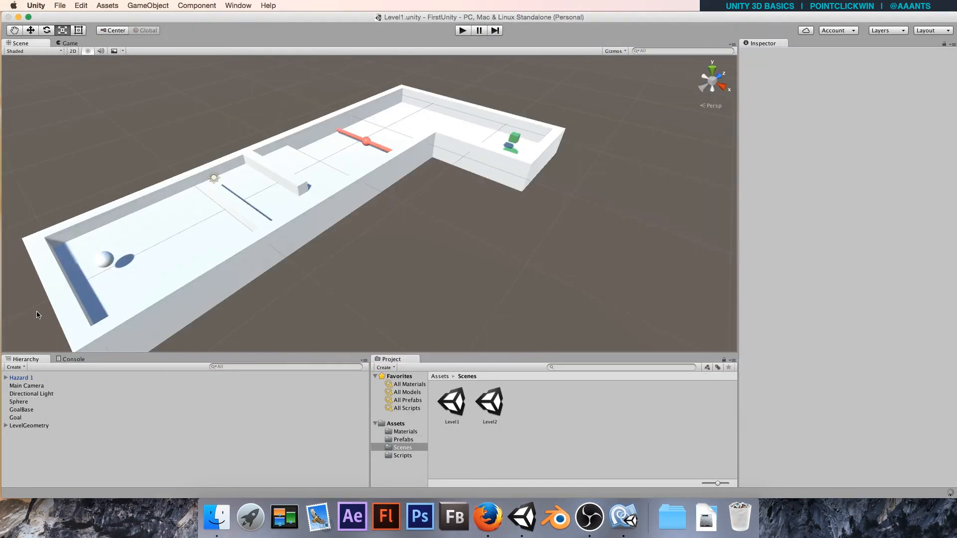
left_click(102, 258)
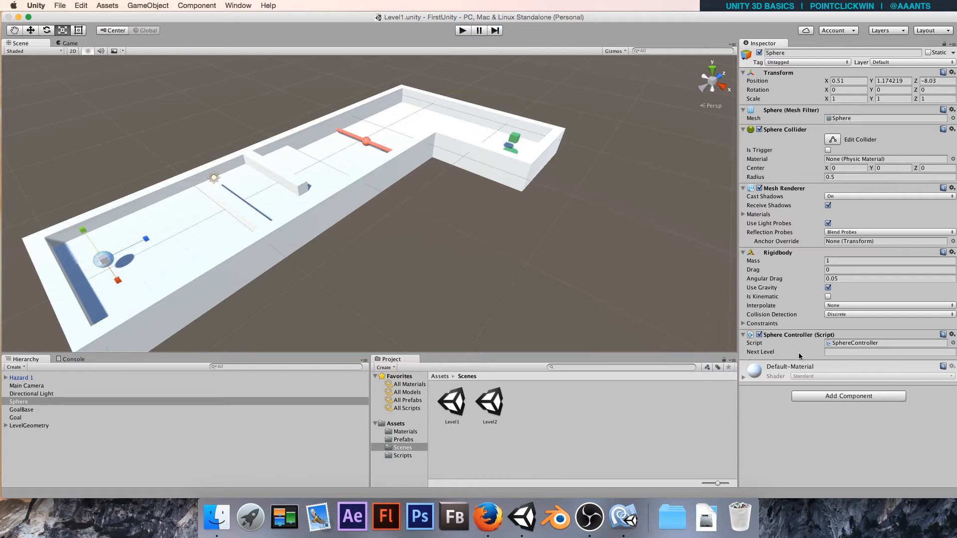
left_click(835, 353)
type("Le")
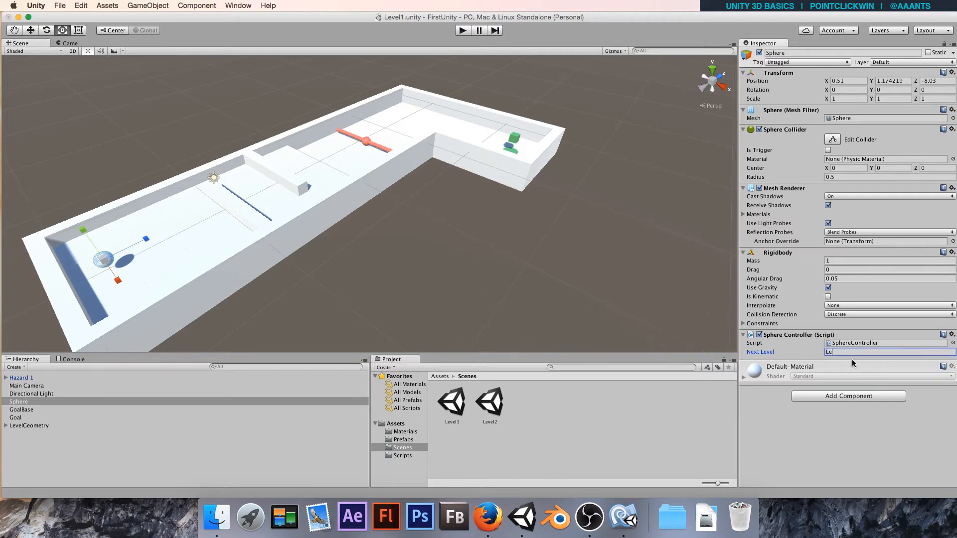
type("vel2")
Play-test Level1 by rolling the ball past the obstacles and red spinning hazard to the green goal, and stop the game.
left_click(460, 31)
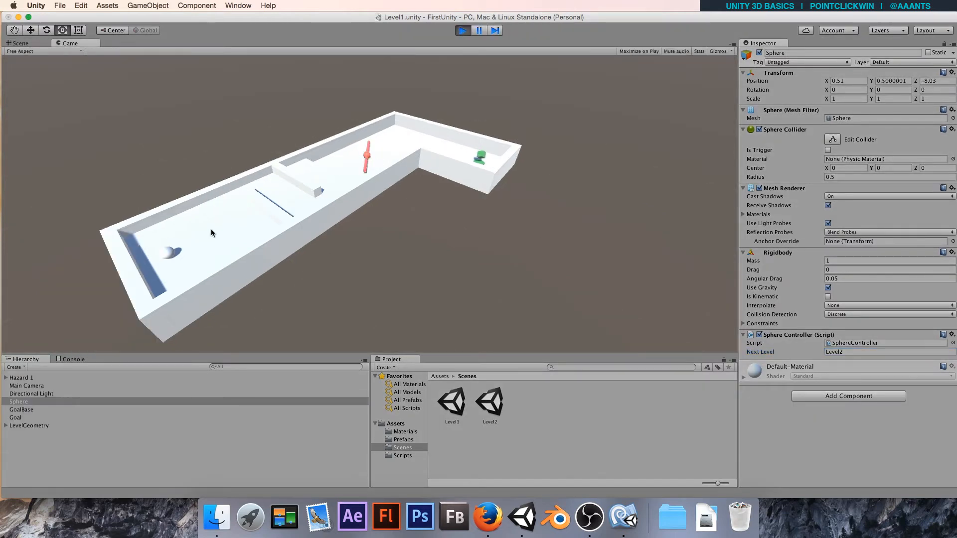
key("Up")
key("Left")
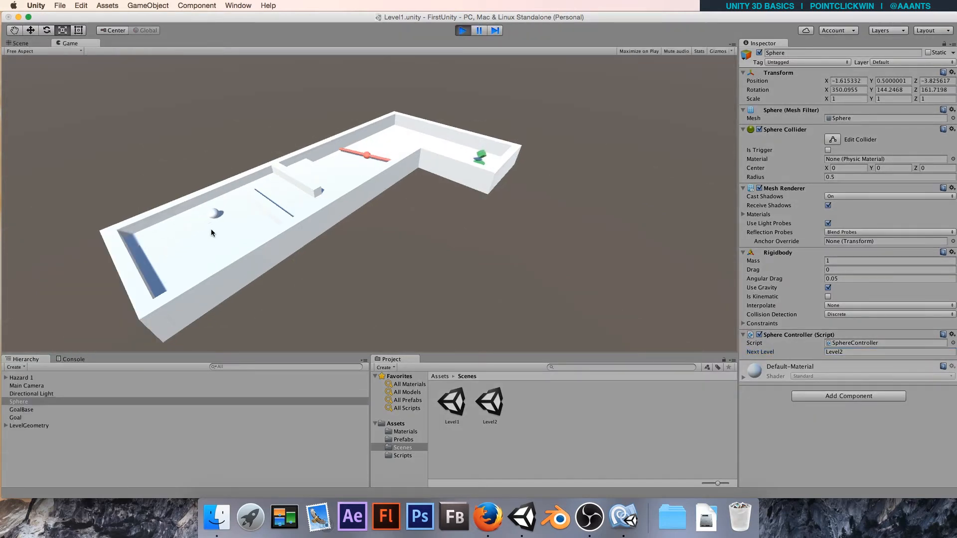
key("Up")
key("Right")
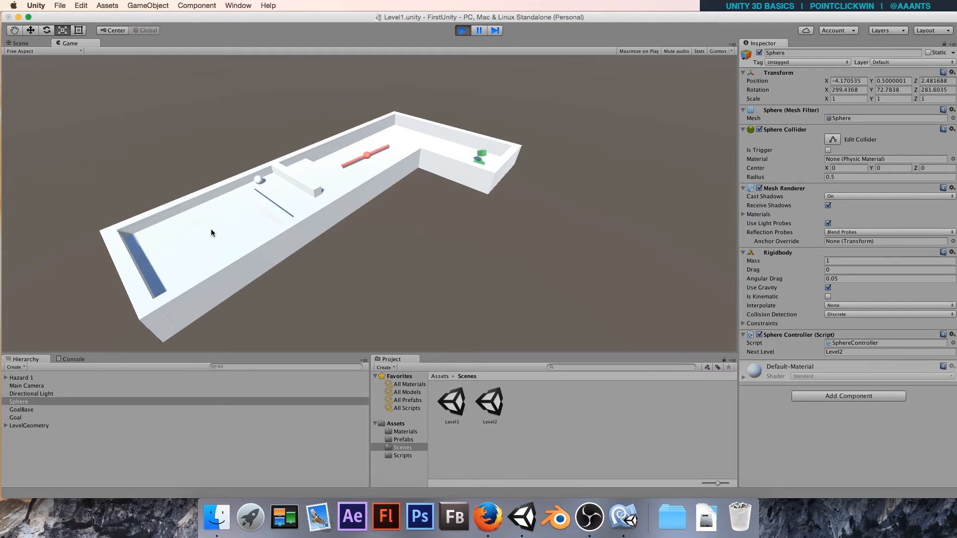
key("Right")
key("Up")
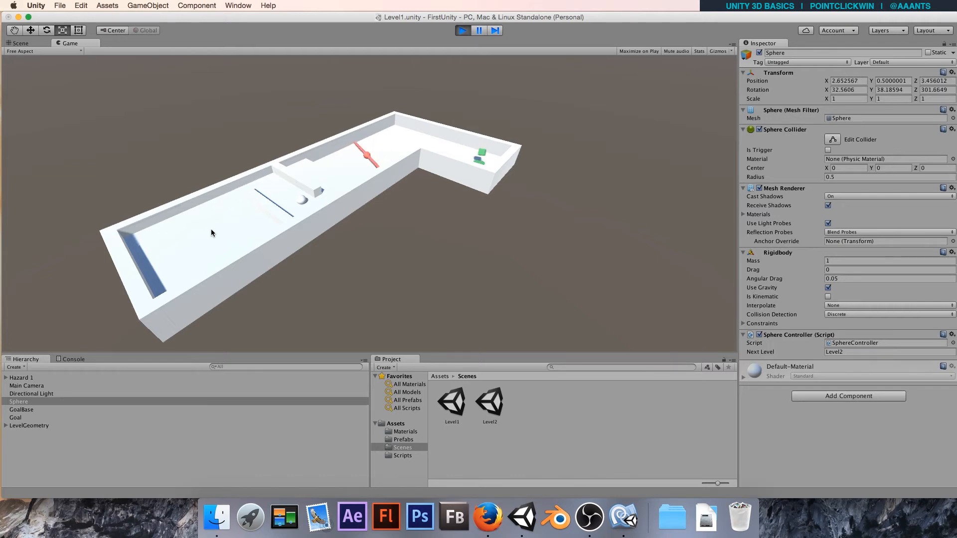
key("Up")
key("Left")
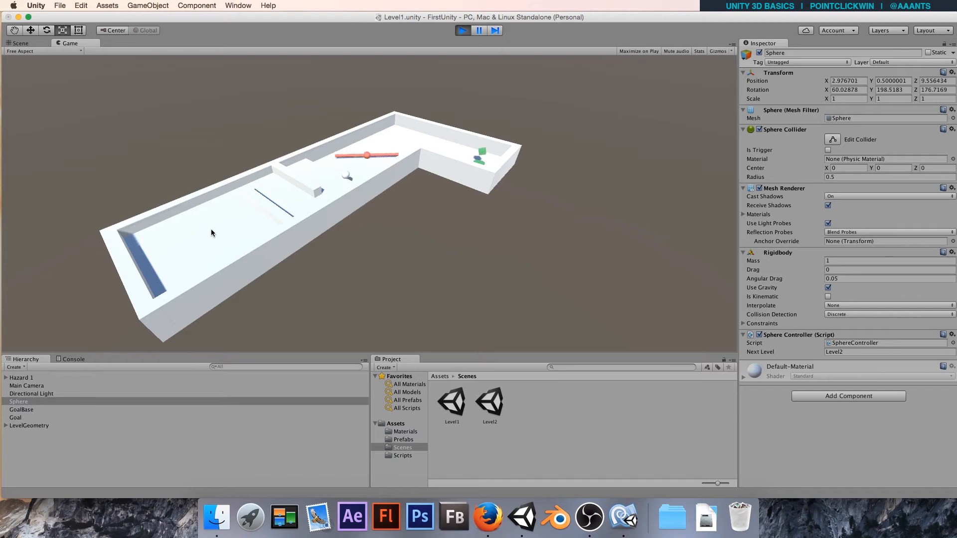
key("Up")
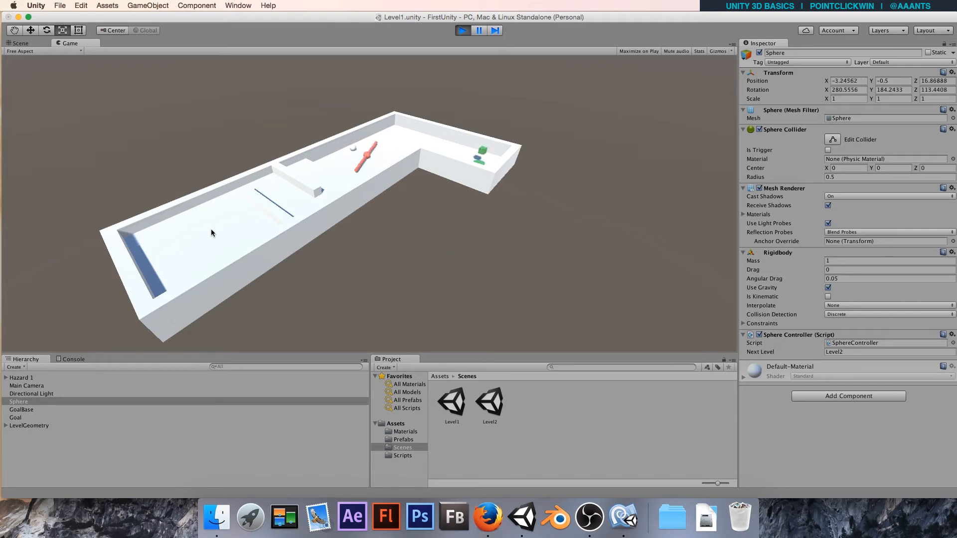
key("Right")
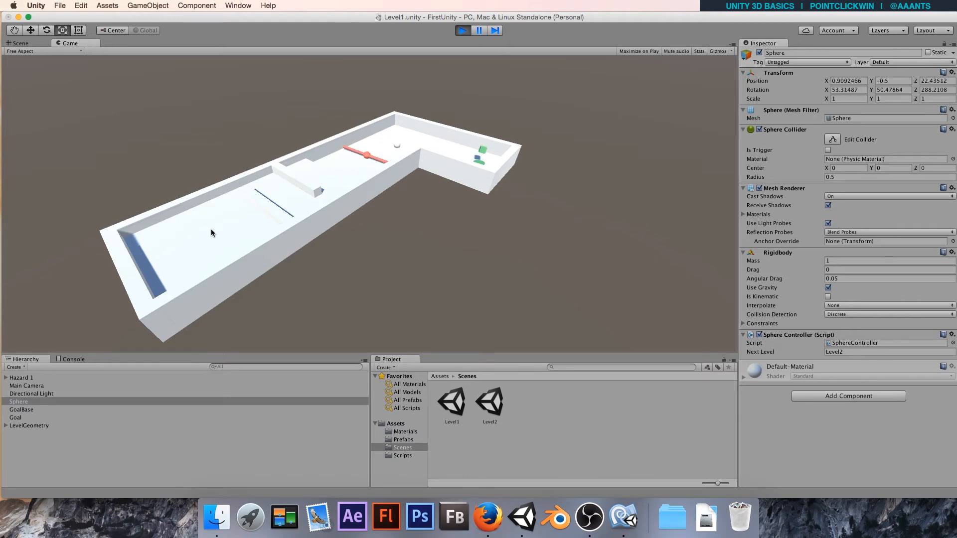
key("Right")
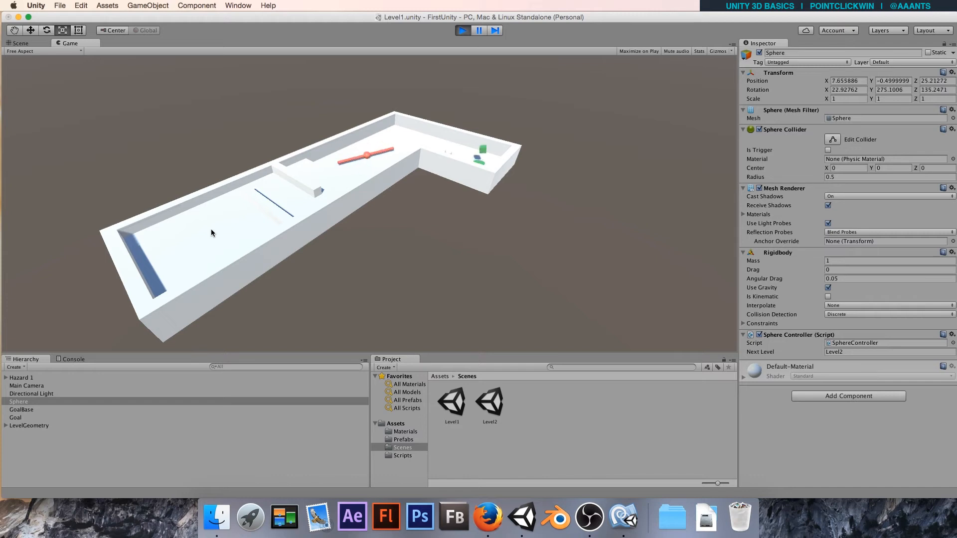
key("Down")
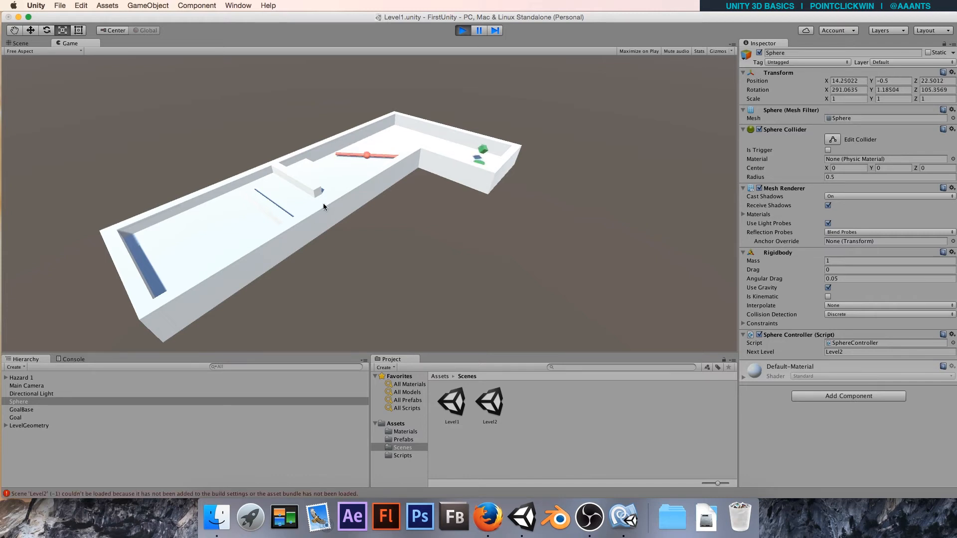
left_click(462, 31)
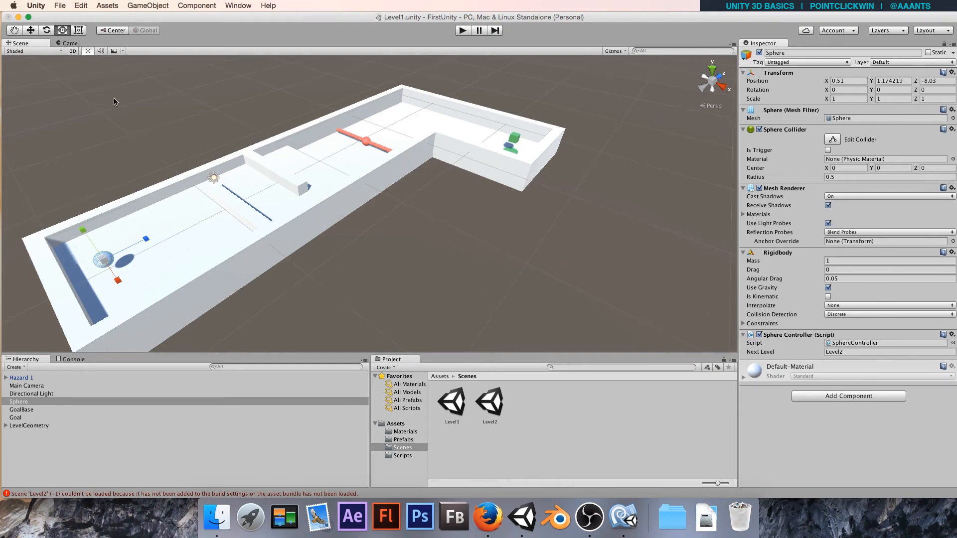
Open the Build Settings and remove the TutorialLevel scene from the scenes in the build.
left_click(59, 6)
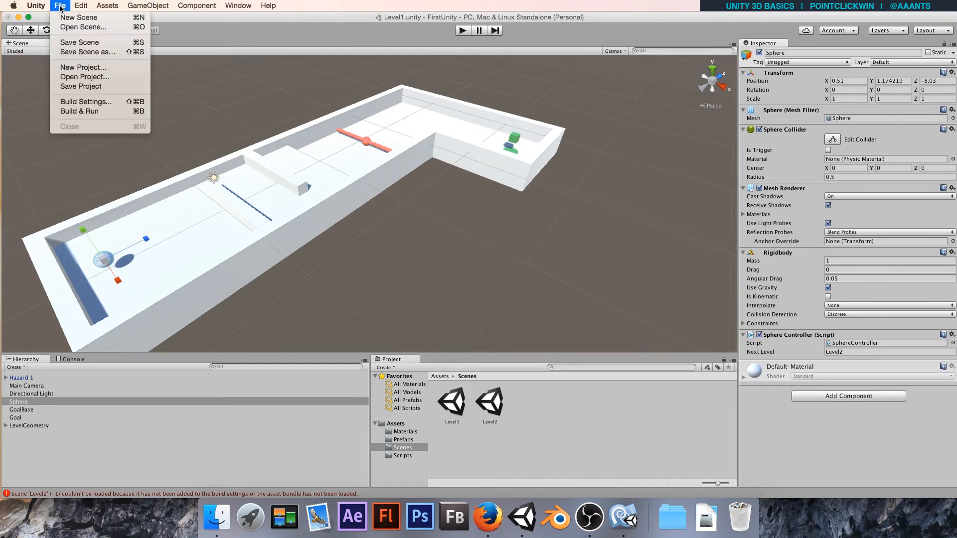
left_click(83, 101)
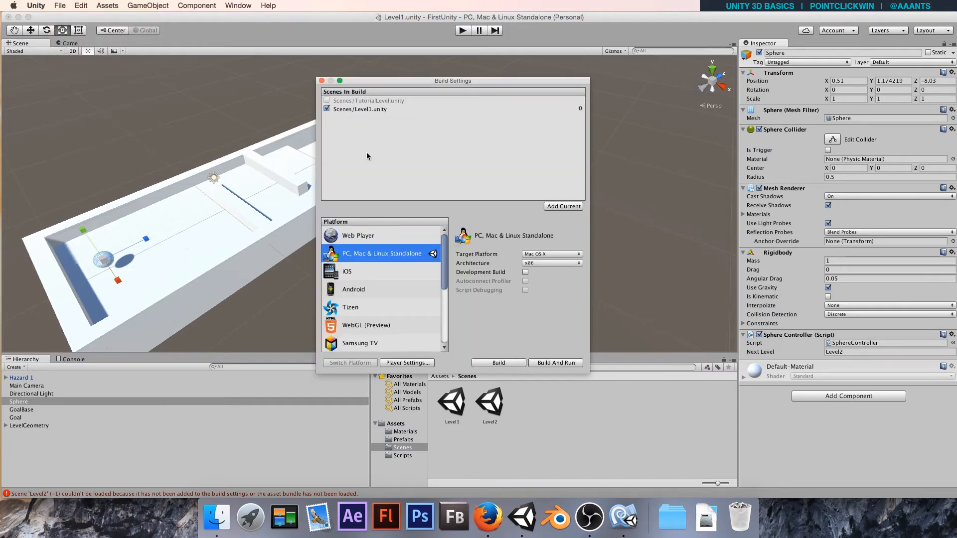
left_click(348, 101)
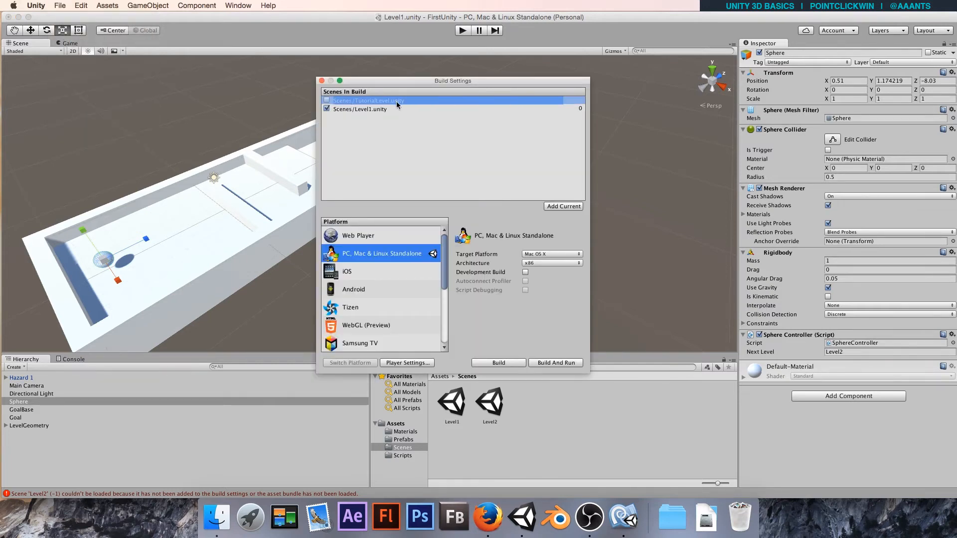
key("BackSpace")
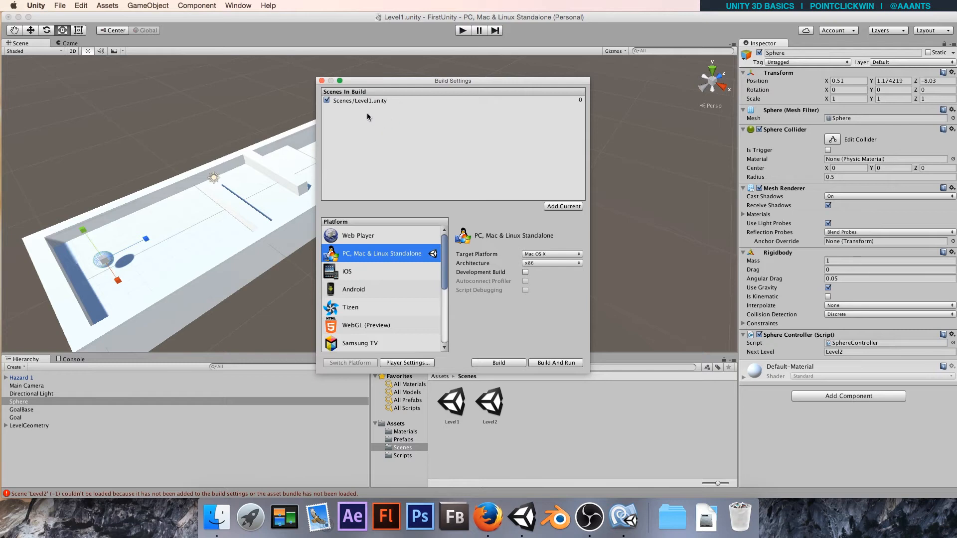
Add the Level1 and Level2 scenes to the build, remove the duplicate Level1 entry, and close the Build Settings.
left_click(359, 101)
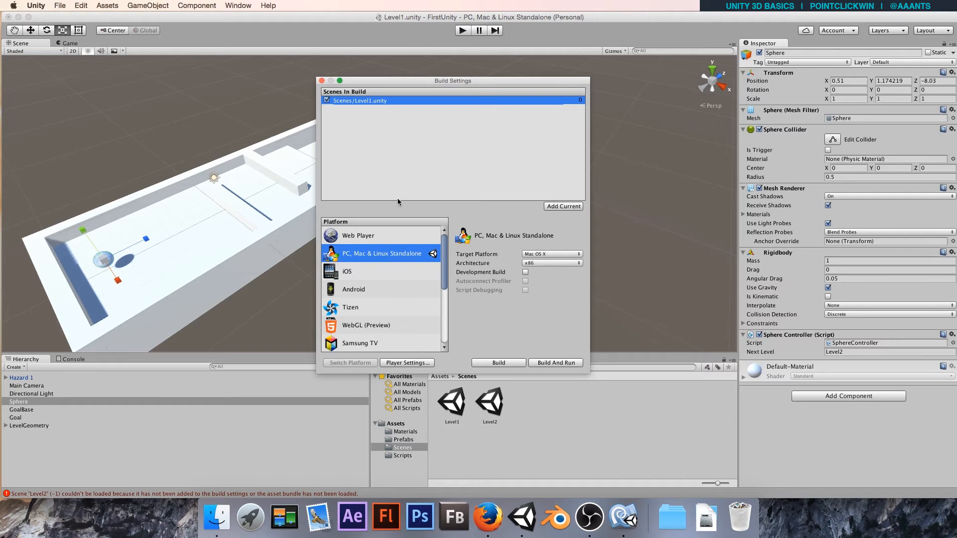
left_click_drag(423, 80, 322, 58)
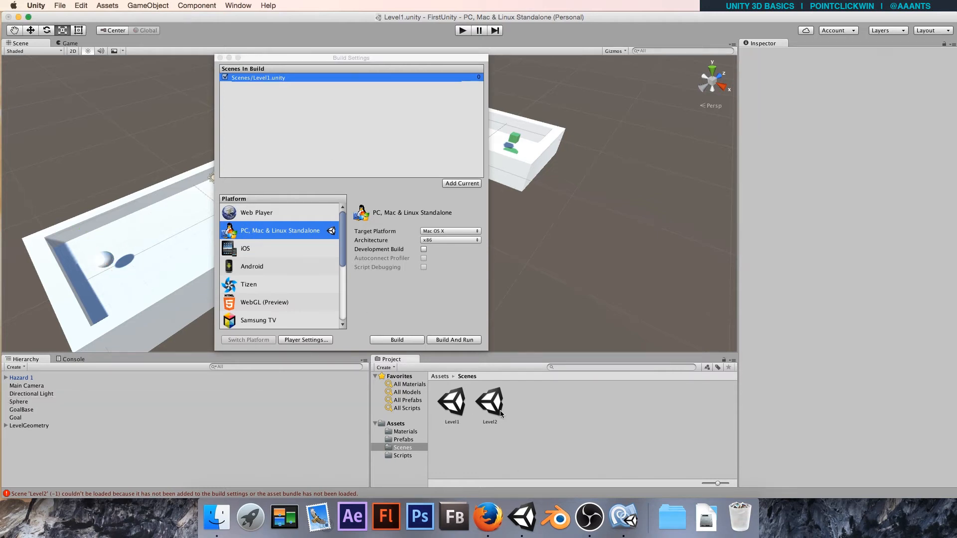
left_click(487, 399)
left_click(442, 407, "shift")
left_click_drag(442, 408, 303, 96)
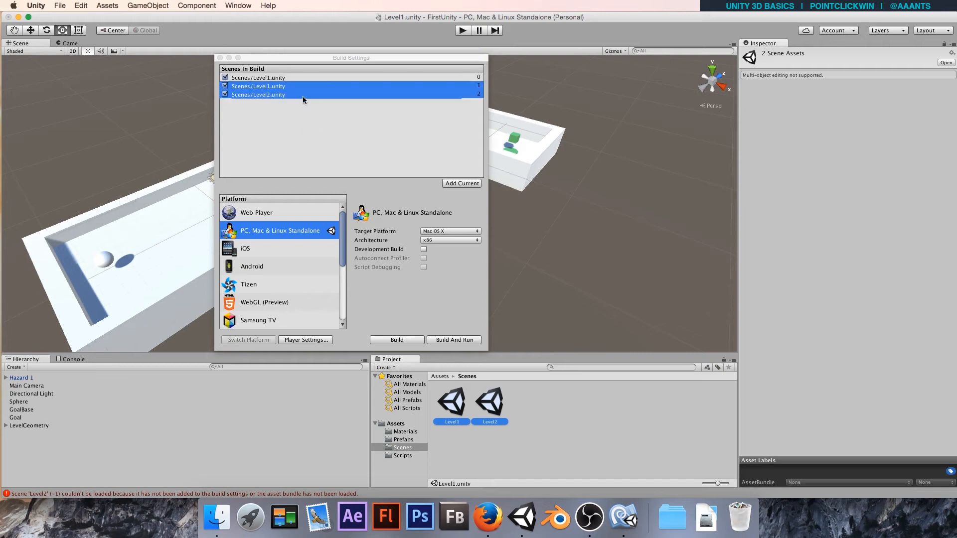
left_click(263, 79)
key("BackSpace")
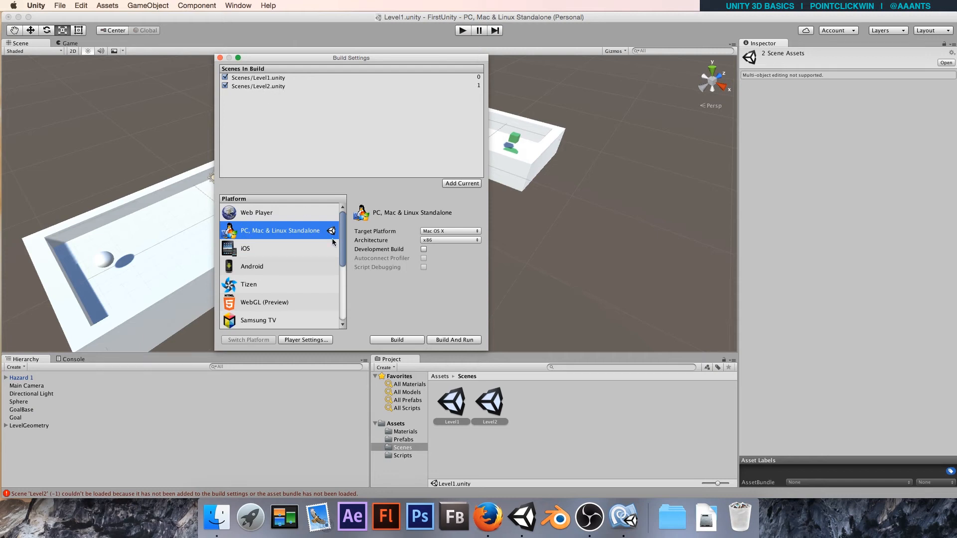
left_click(219, 58)
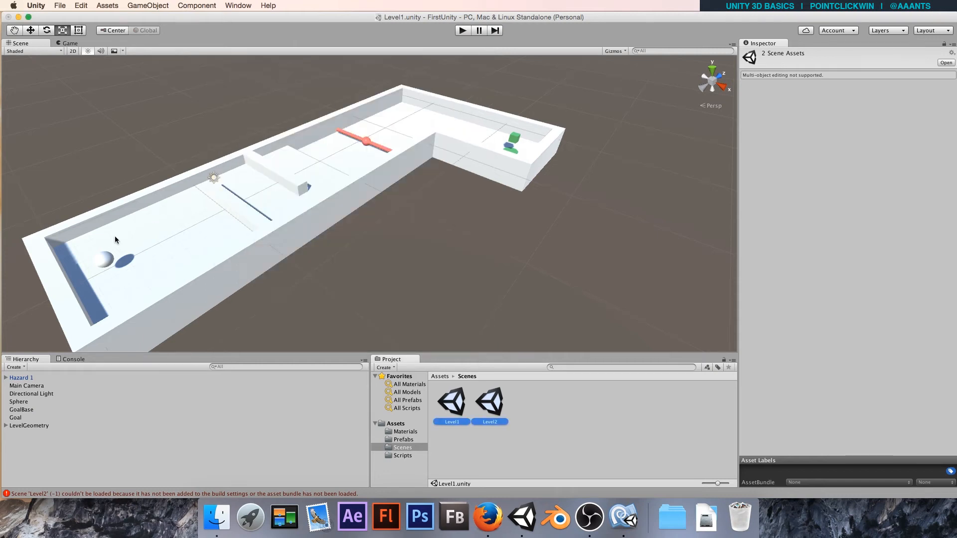
Move the sphere along Z past the red spinning hazard and play-test reaching the goal from there.
left_click(108, 259)
key("w")
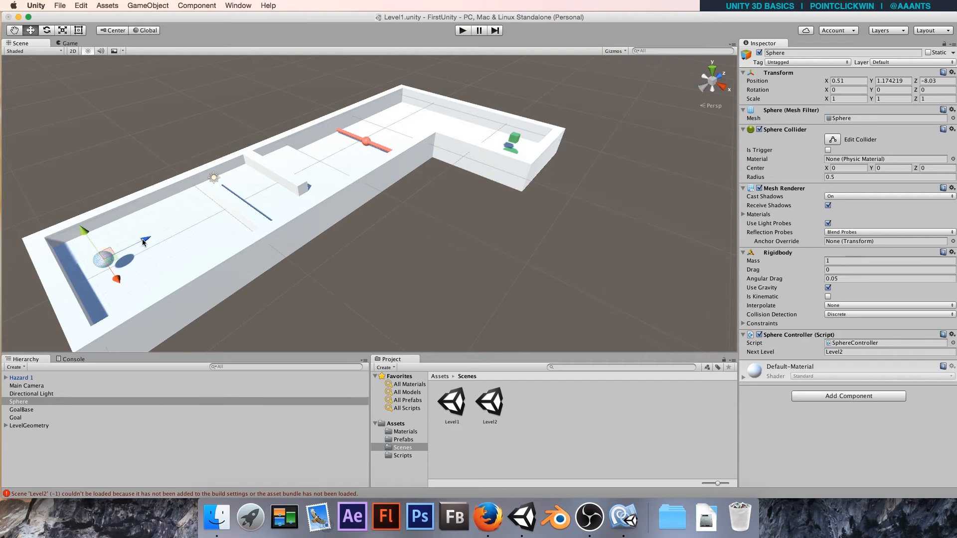
left_click_drag(146, 239, 684, 1)
left_click(463, 31)
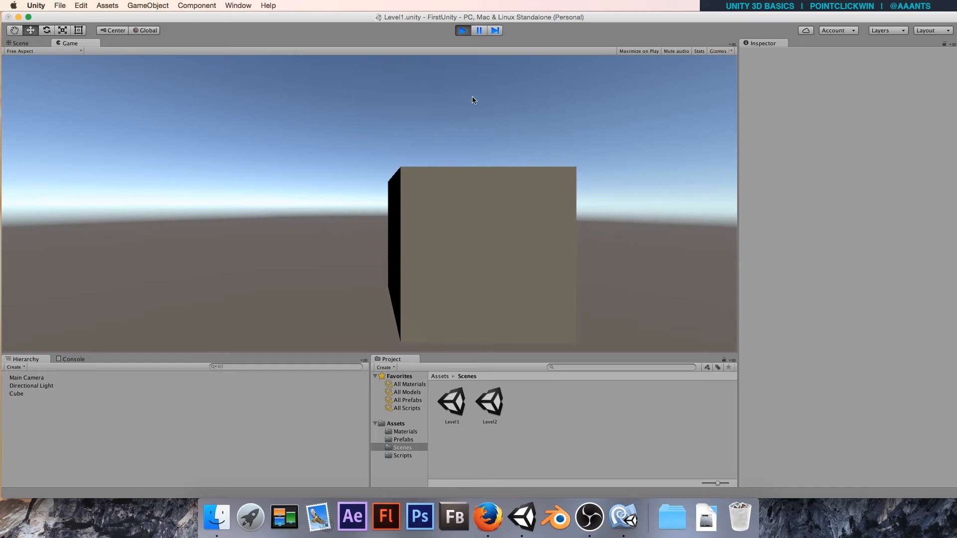
left_click(462, 32)
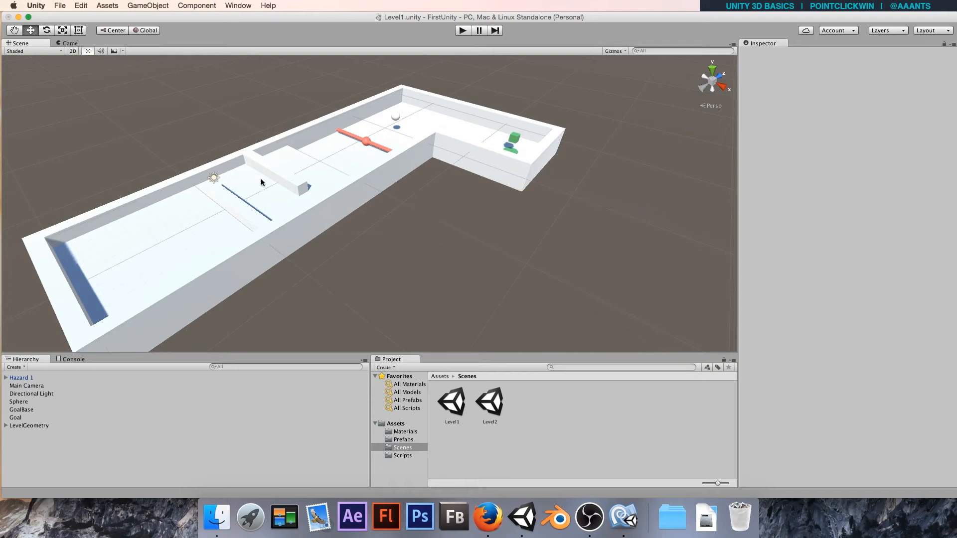
Create a new 3D cube in the Level1 scene and reset its Transform to the origin.
left_click(251, 194)
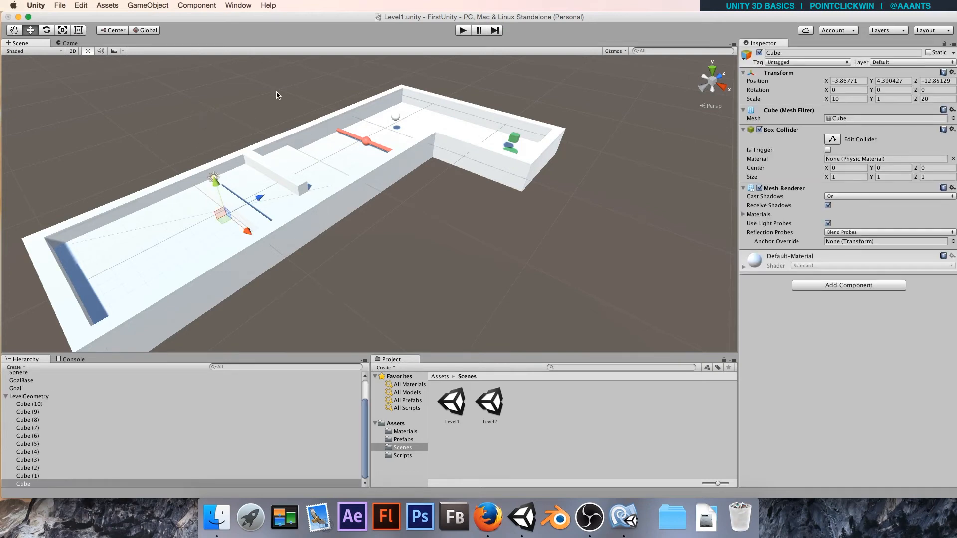
left_click(137, 5)
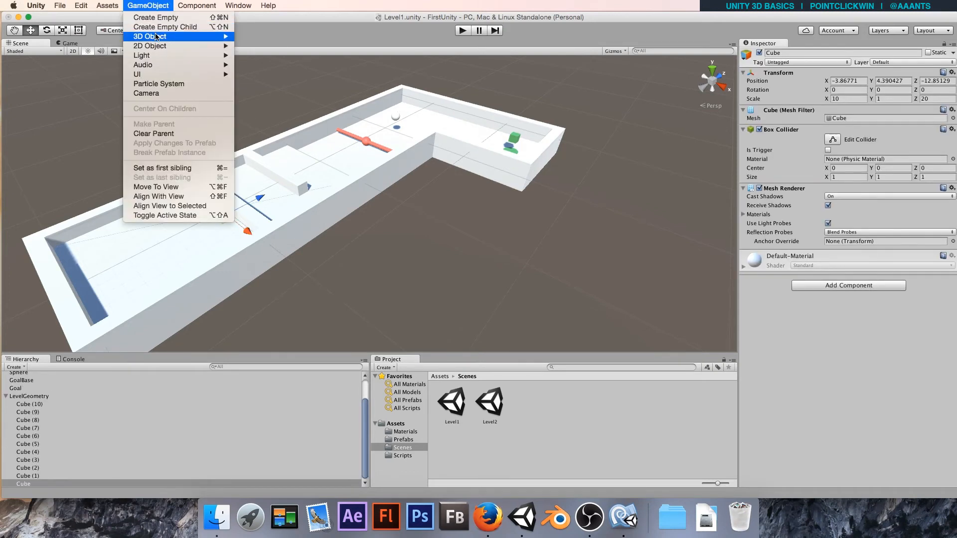
mouse_move(158, 37)
left_click(253, 37)
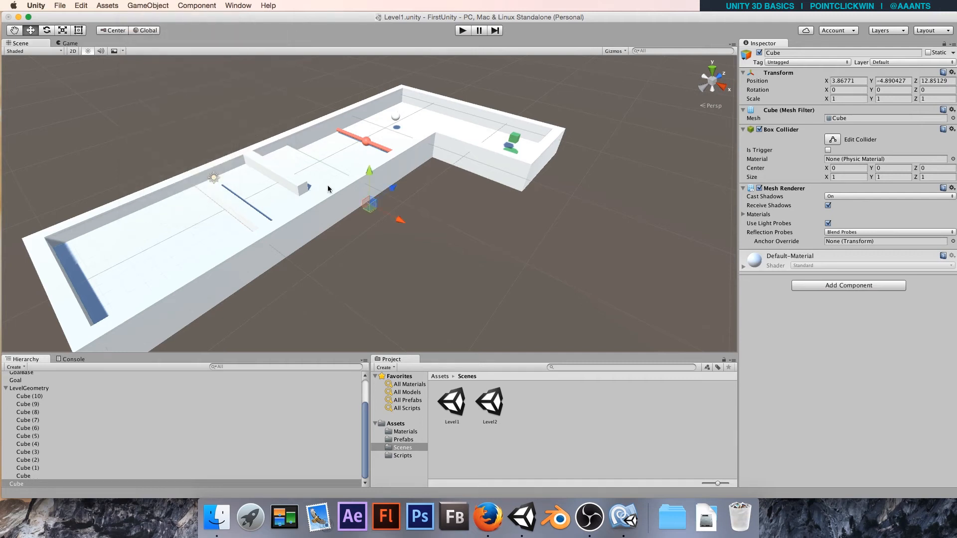
left_click_drag(345, 210, 324, 196)
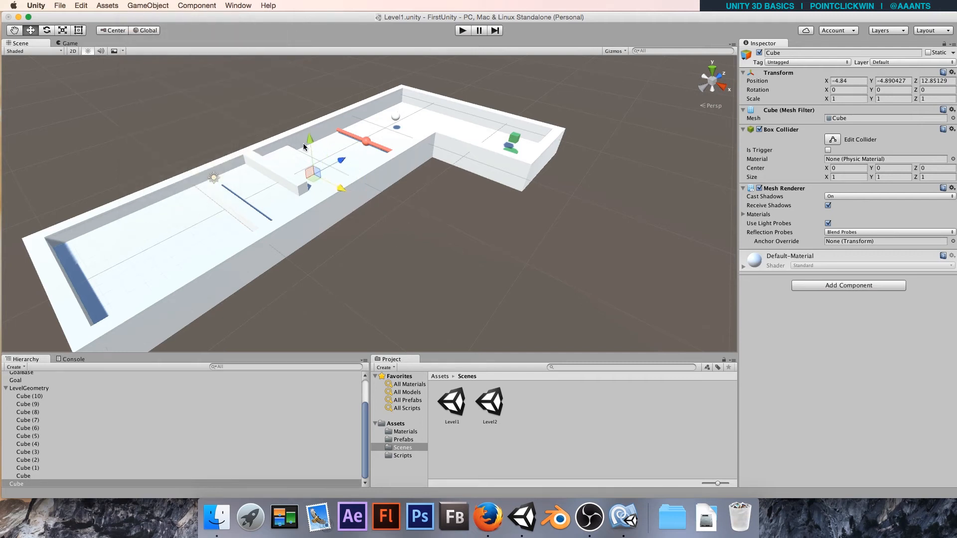
left_click_drag(309, 143, 304, 77)
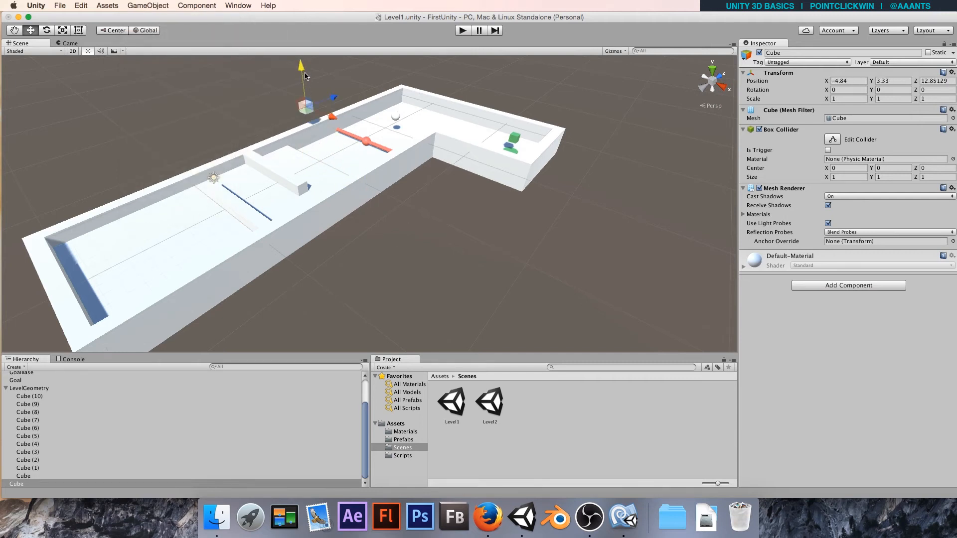
left_click(952, 72)
left_click(889, 79)
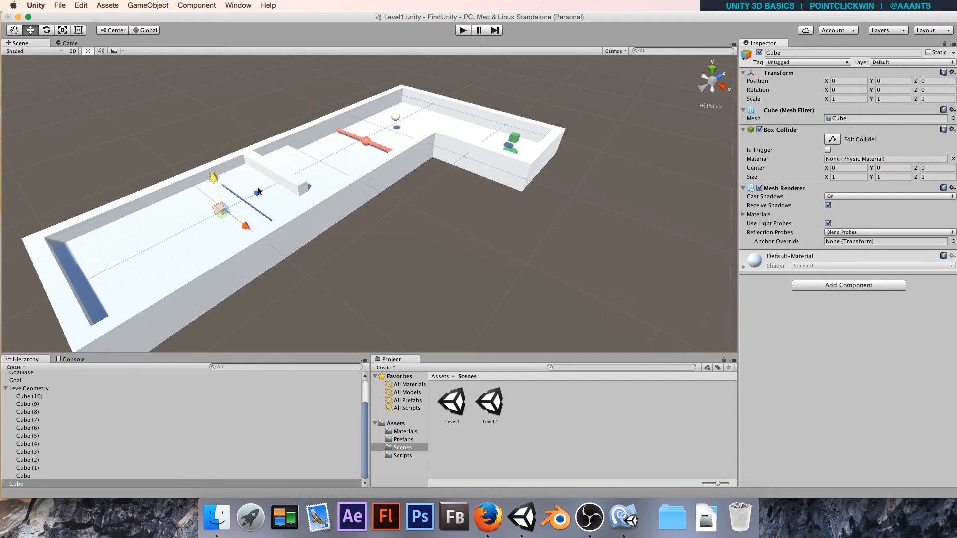
Position the new cube at Y 0.5 and about 4.42 along Z, near the white barrier.
left_click_drag(258, 191, 279, 162)
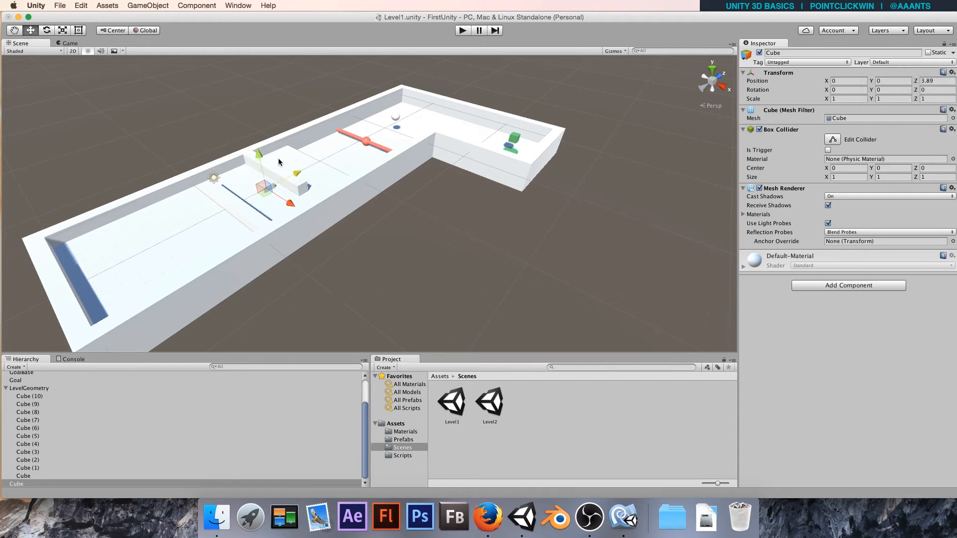
left_click(878, 81)
type("0.5")
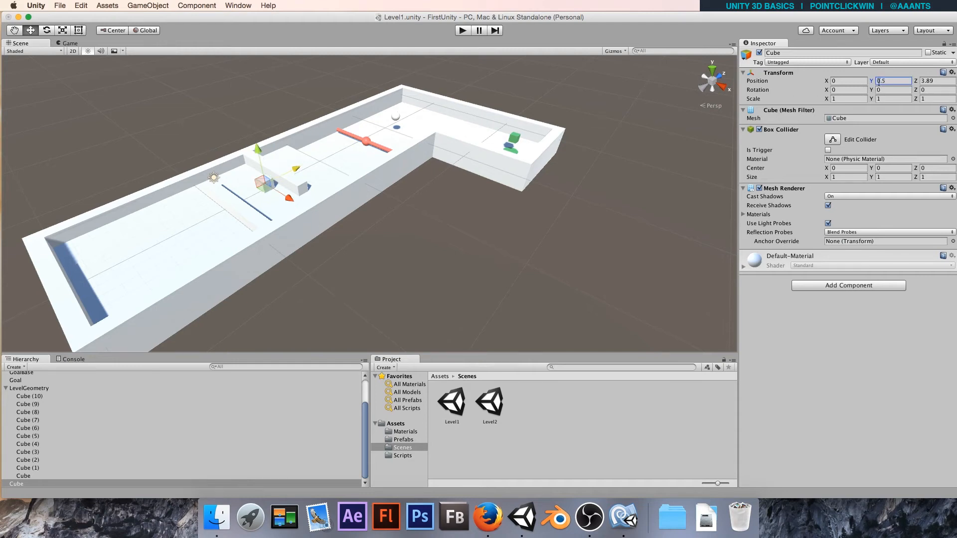
left_click_drag(298, 171, 304, 171)
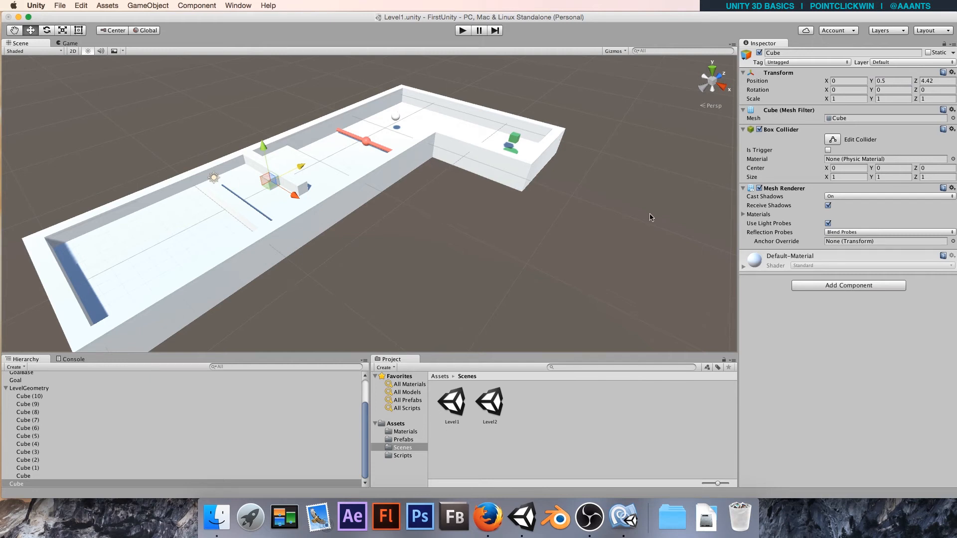
Tag the new cube as Enemy and apply the Hazard material to it.
left_click(800, 63)
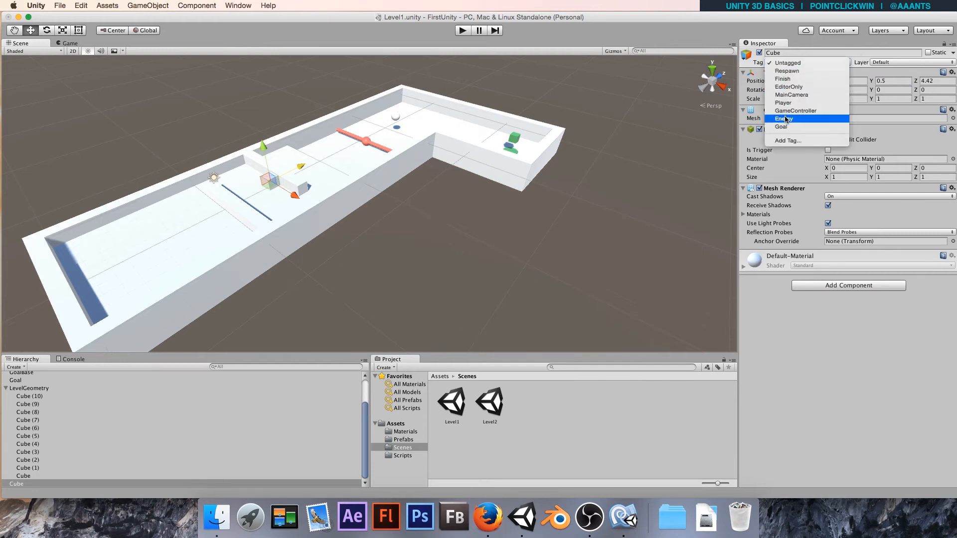
left_click(787, 118)
left_click(403, 432)
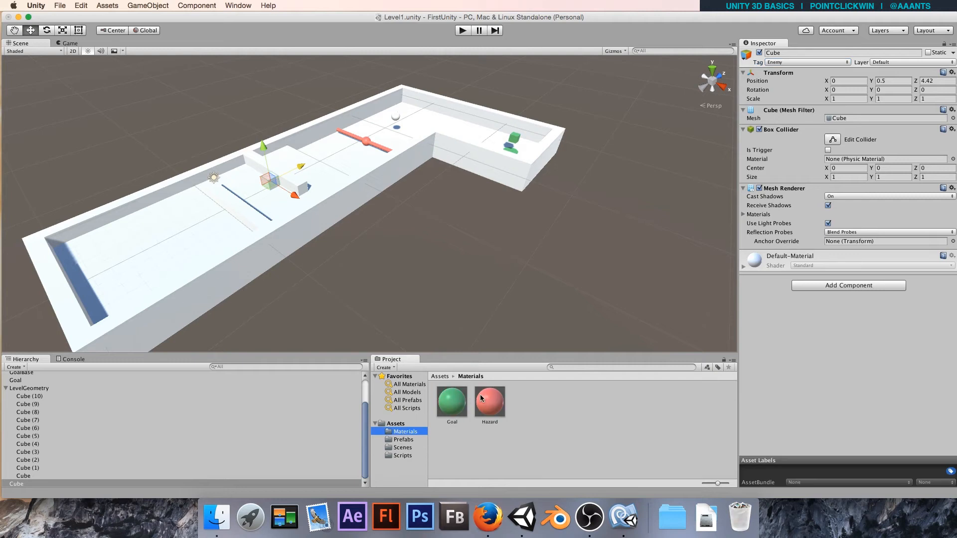
left_click_drag(490, 401, 269, 181)
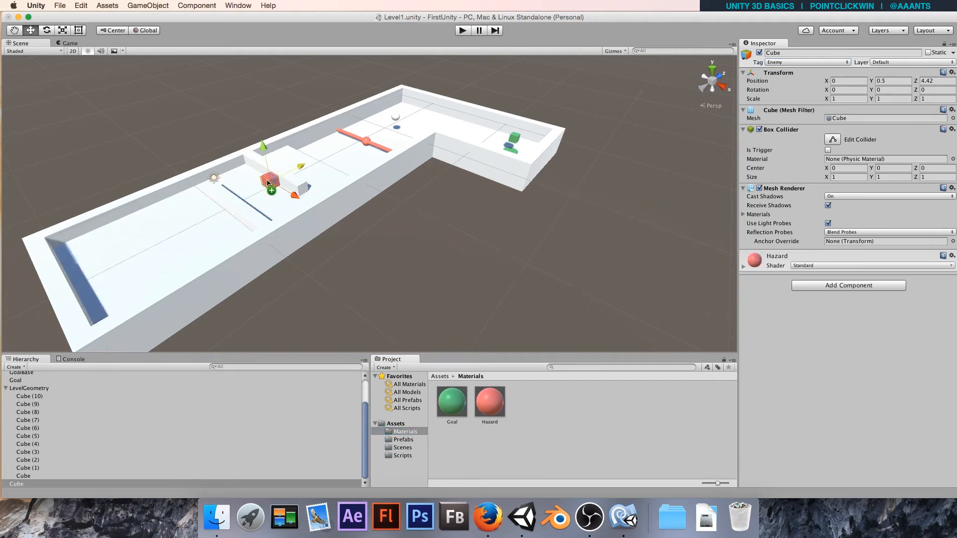
Move the sphere along Z to just in front of the red cube and play-test hitting the cube.
left_click(396, 118)
left_click_drag(415, 107, 280, 173)
left_click(463, 30)
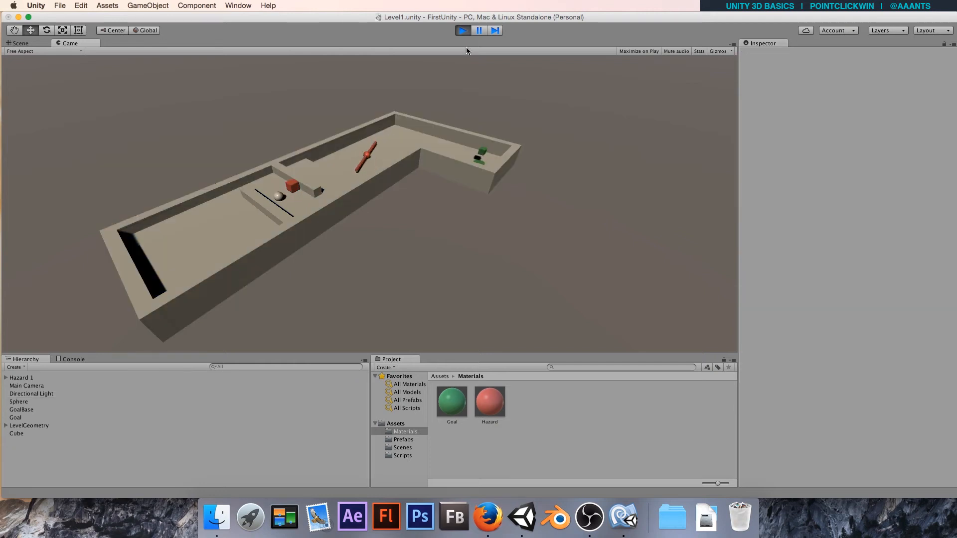
left_click(464, 31)
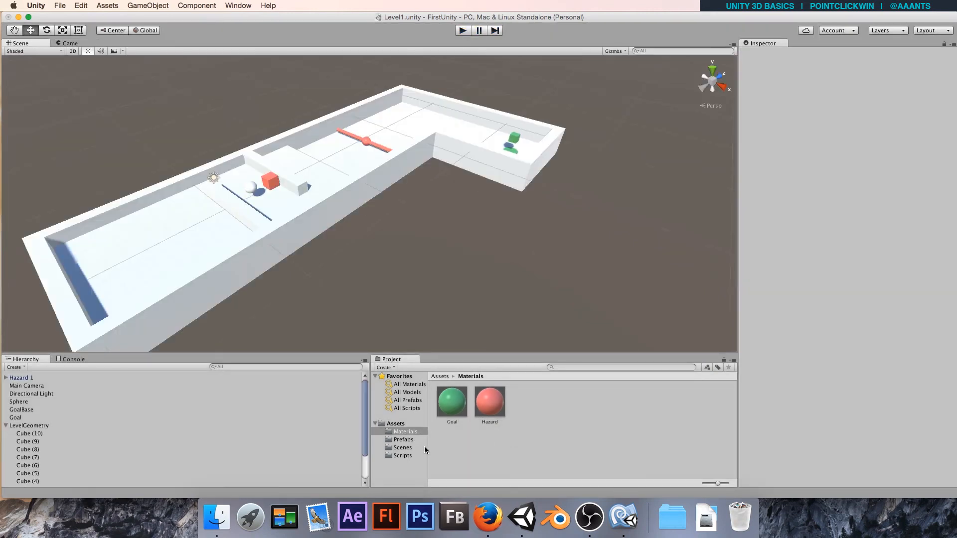
Show the Scripts folder's contents and move the sphere back along Z to about -7.21, near the start of the level.
left_click(403, 455)
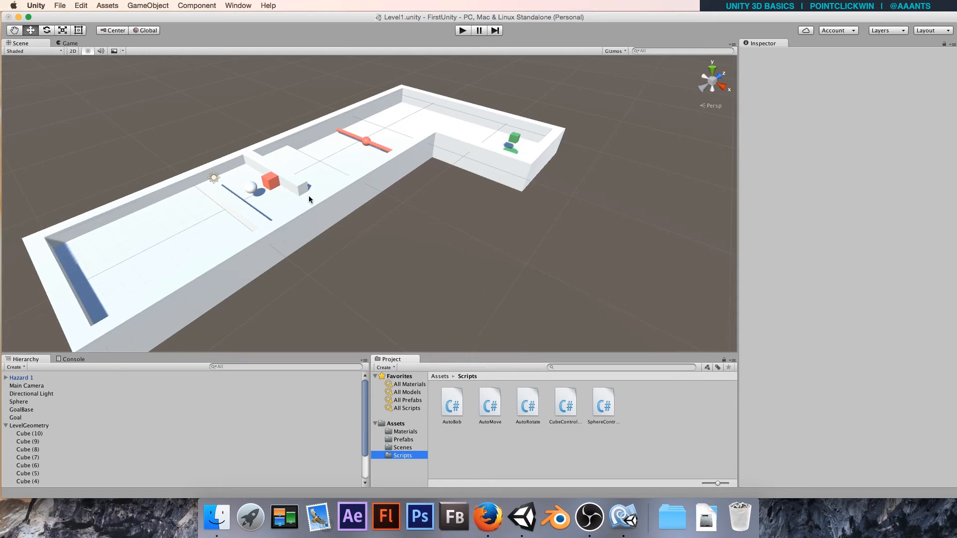
left_click(251, 188)
left_click_drag(283, 174, 179, 228)
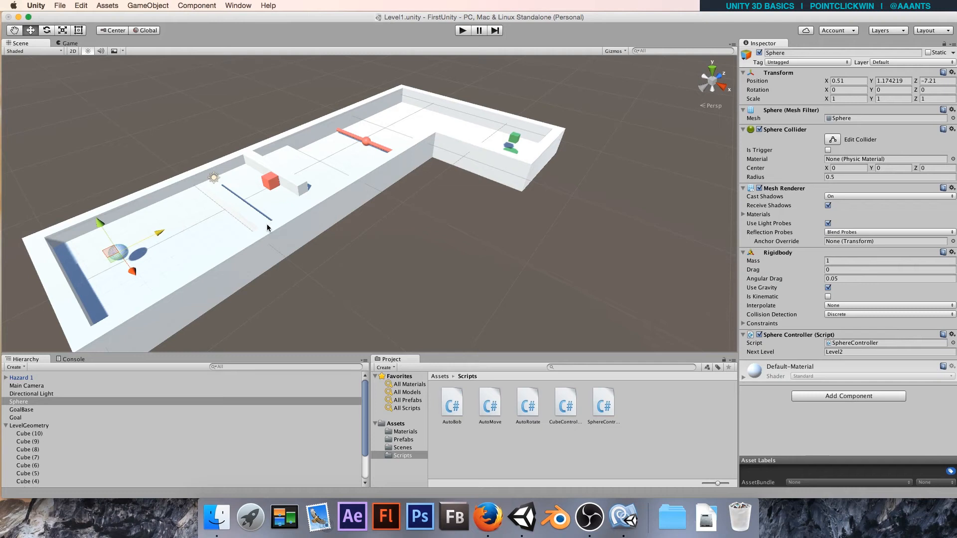
left_click(398, 234)
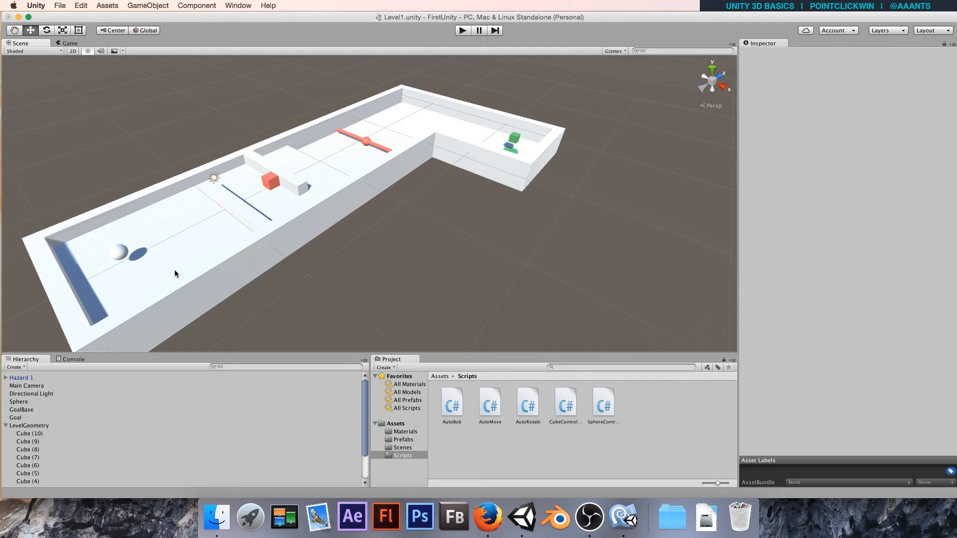
Lower the sphere to about Y 0.56 so it sits just above the level floor.
left_click(118, 253)
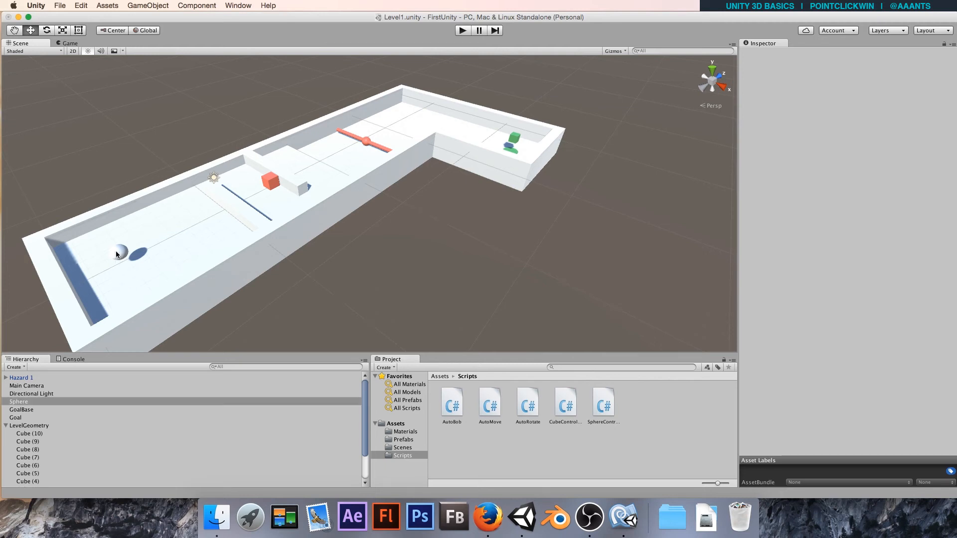
middle_click_drag(116, 274, 278, 242)
scroll(267, 228, "up", 10)
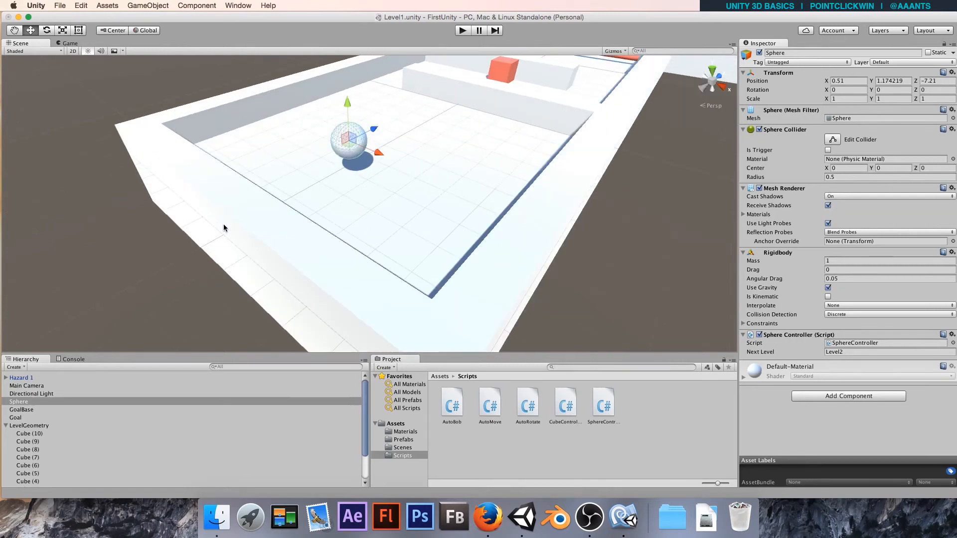
scroll(285, 169, "down", 10)
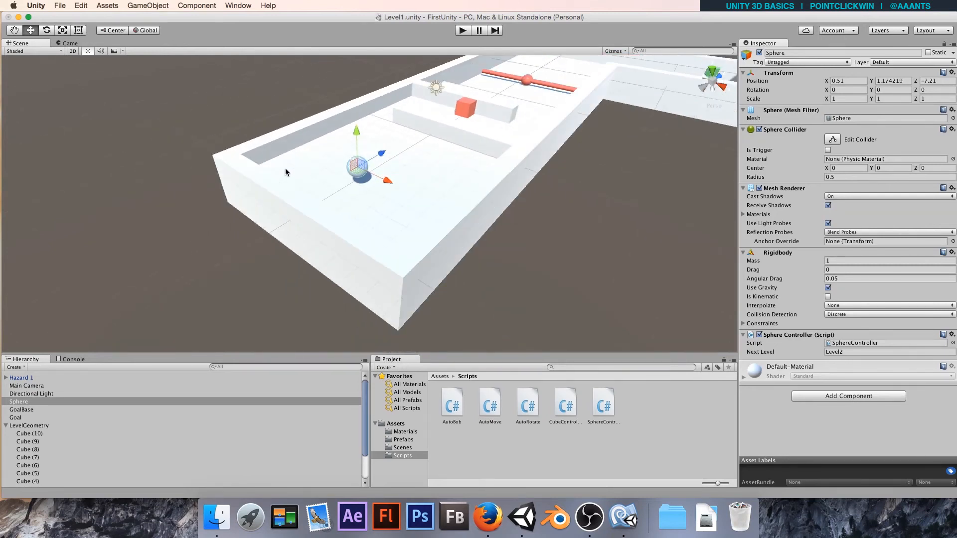
left_click_drag(354, 152, 355, 178, "alt")
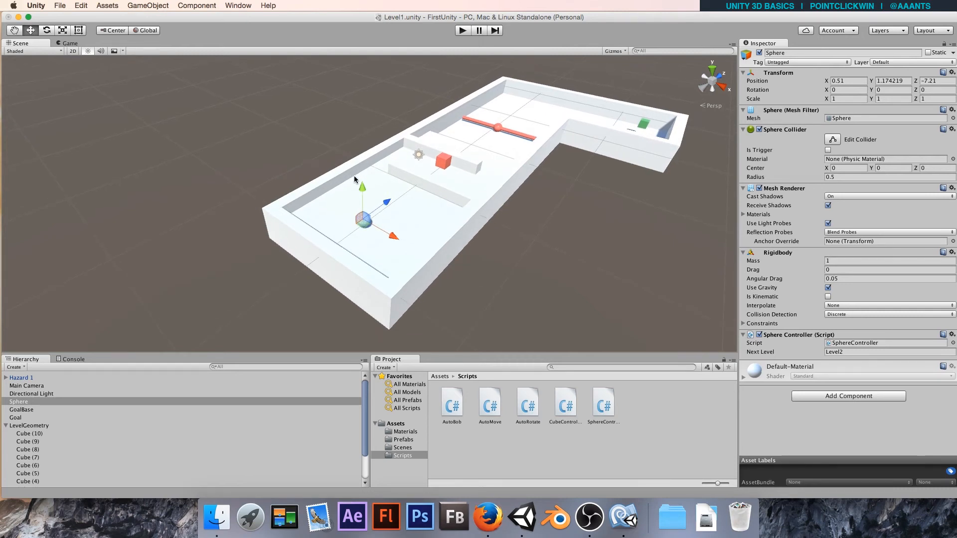
scroll(354, 175, "up", 6)
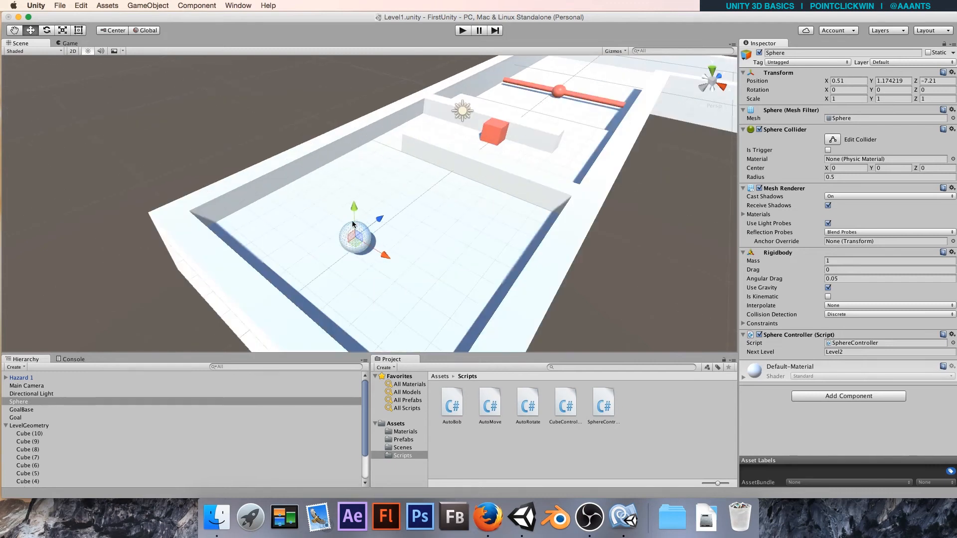
scroll(353, 224, "down", 1)
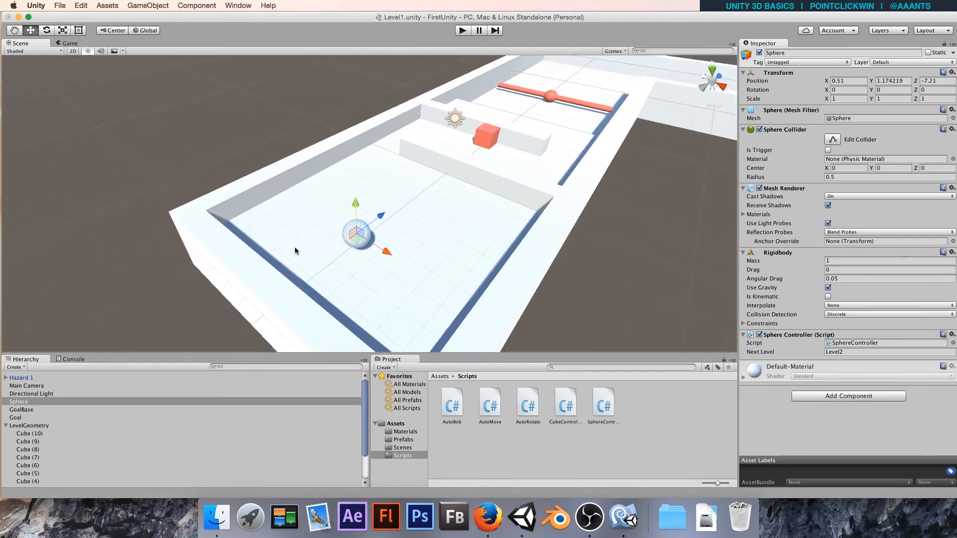
scroll(329, 241, "down", 1)
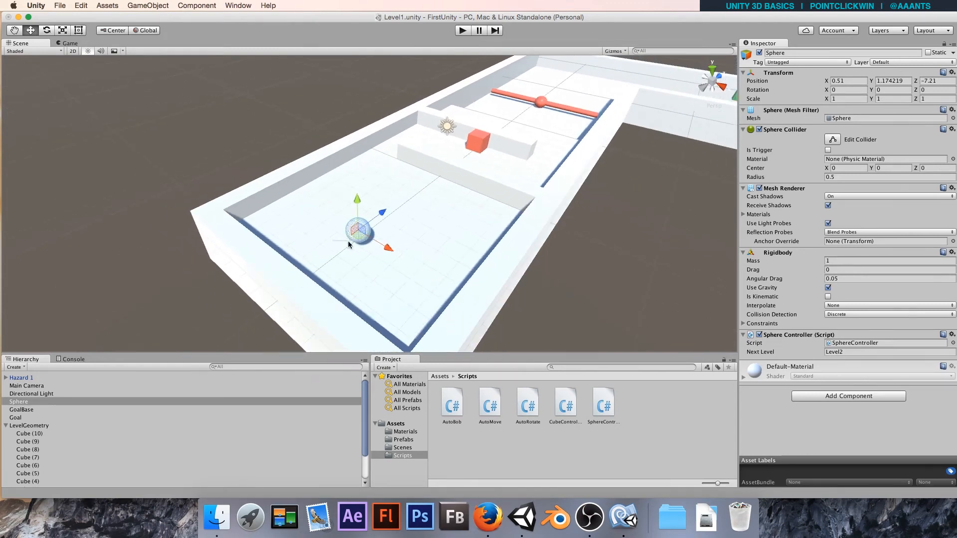
left_click(348, 242)
left_click_drag(309, 236, 404, 218, "alt")
middle_click_drag(460, 202, 411, 227)
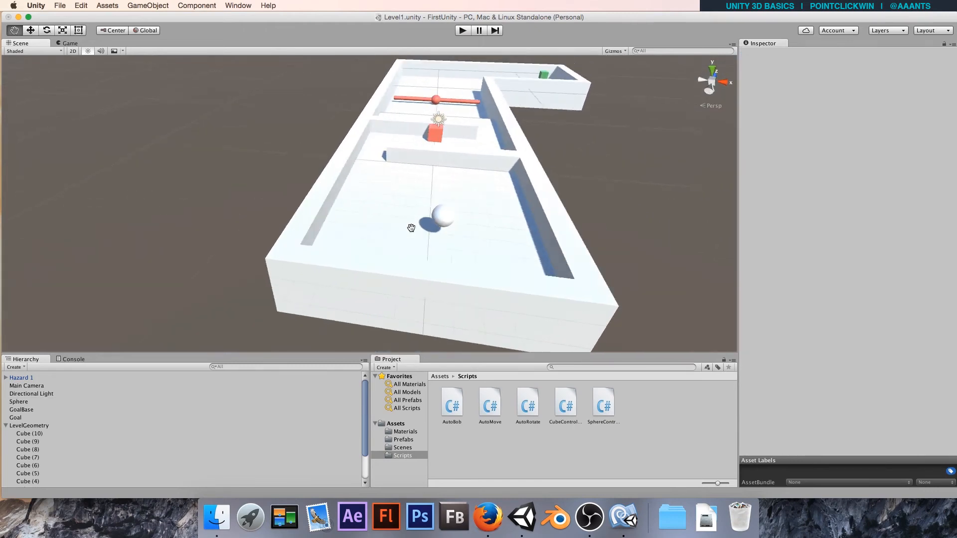
left_click_drag(411, 228, 449, 213, "alt")
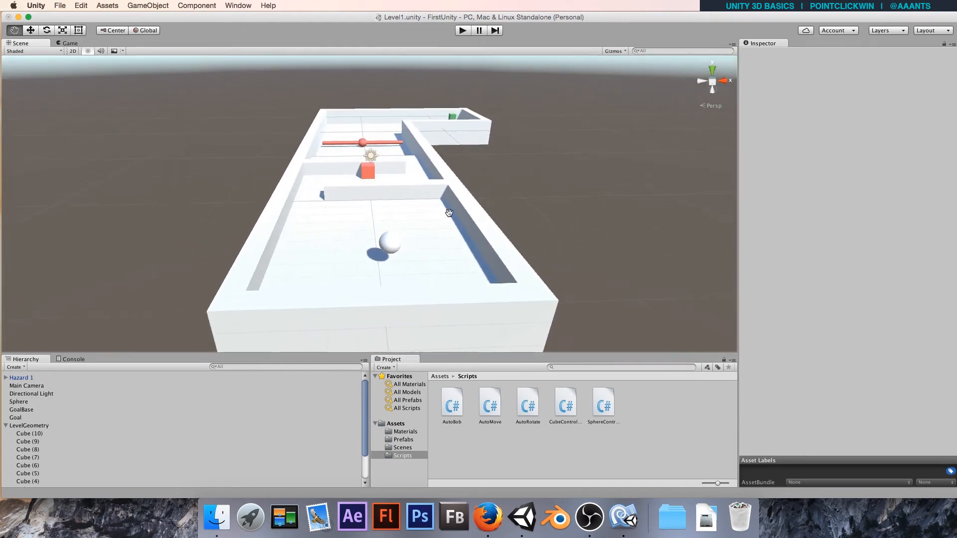
middle_click_drag(449, 213, 414, 224)
left_click(357, 254)
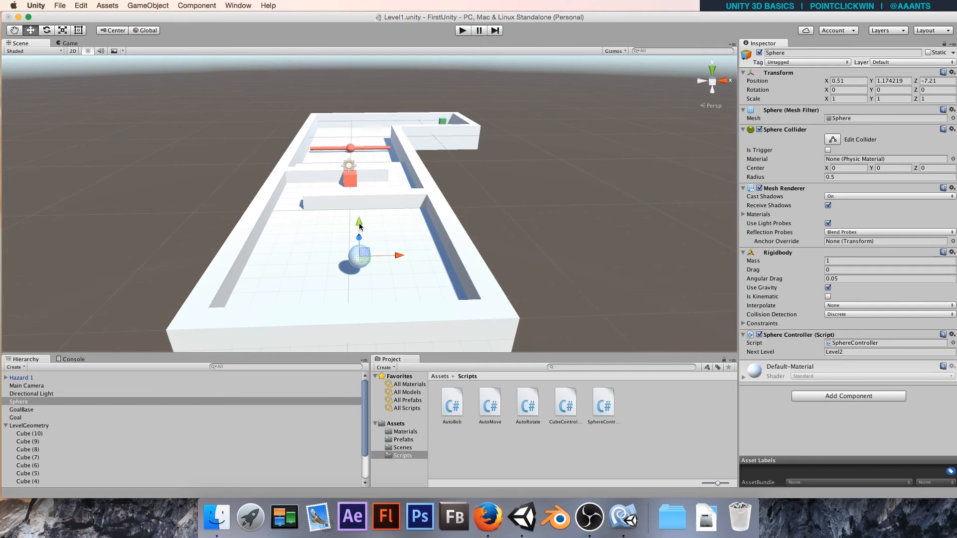
left_click_drag(359, 225, 383, 279)
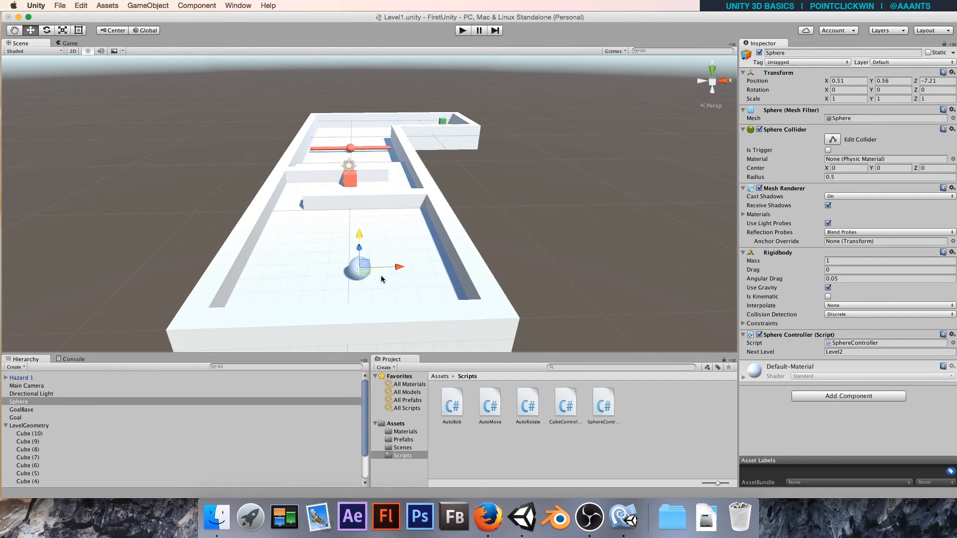
Frame the level from behind and above the sphere and align the Main Camera with that view.
scroll(381, 279, "up", 2)
middle_click_drag(359, 245, 362, 223)
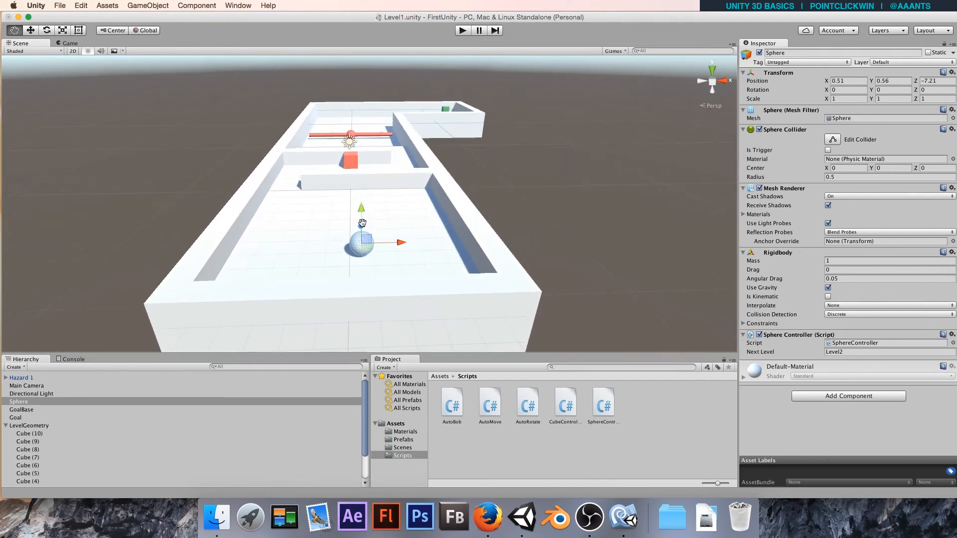
scroll(356, 232, "up", 2)
left_click_drag(414, 271, 408, 267, "alt")
mouse_move(410, 253)
middle_mouse_down()
mouse_move(423, 255)
mouse_move(423, 241)
mouse_move(420, 250)
middle_mouse_up()
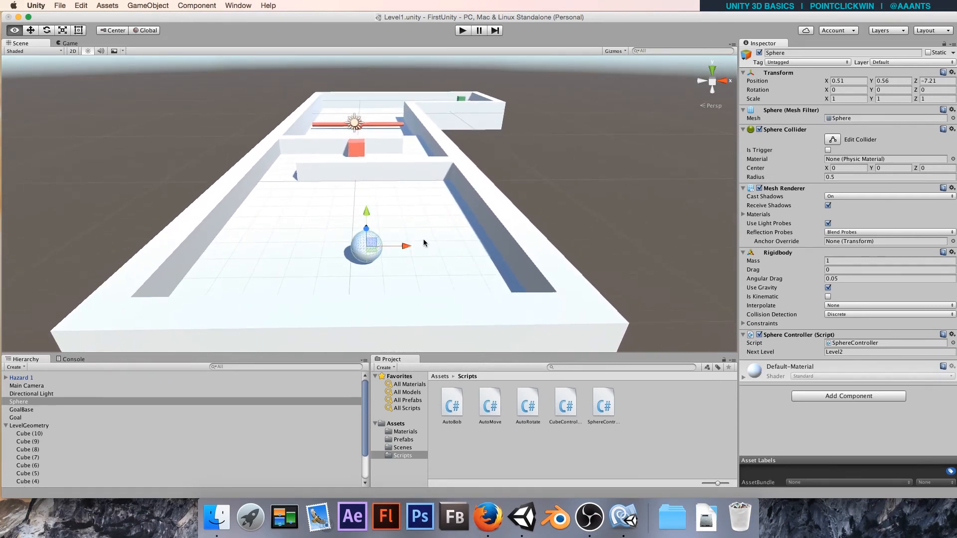
left_click_drag(420, 243, 416, 235, "alt")
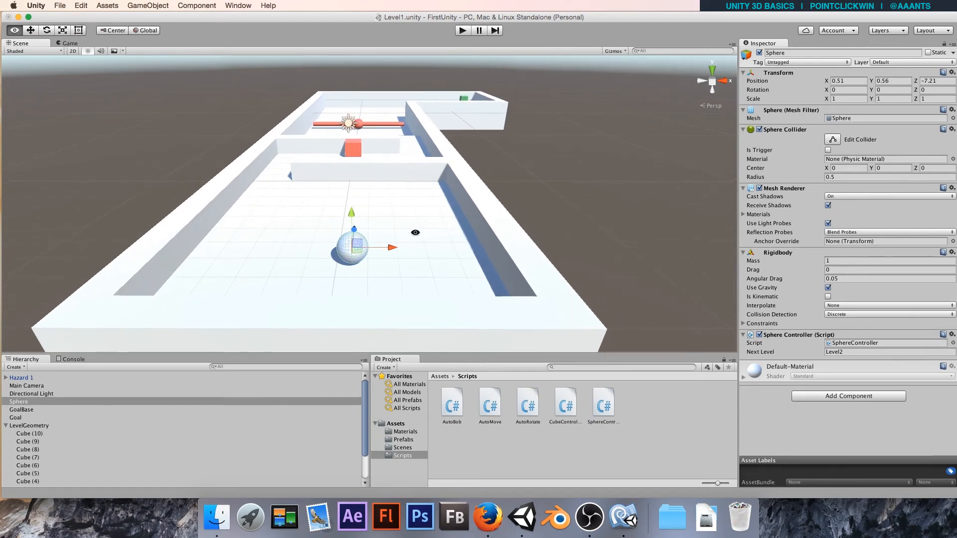
mouse_move(418, 238)
middle_mouse_down()
mouse_move(431, 231)
mouse_move(431, 240)
middle_mouse_up()
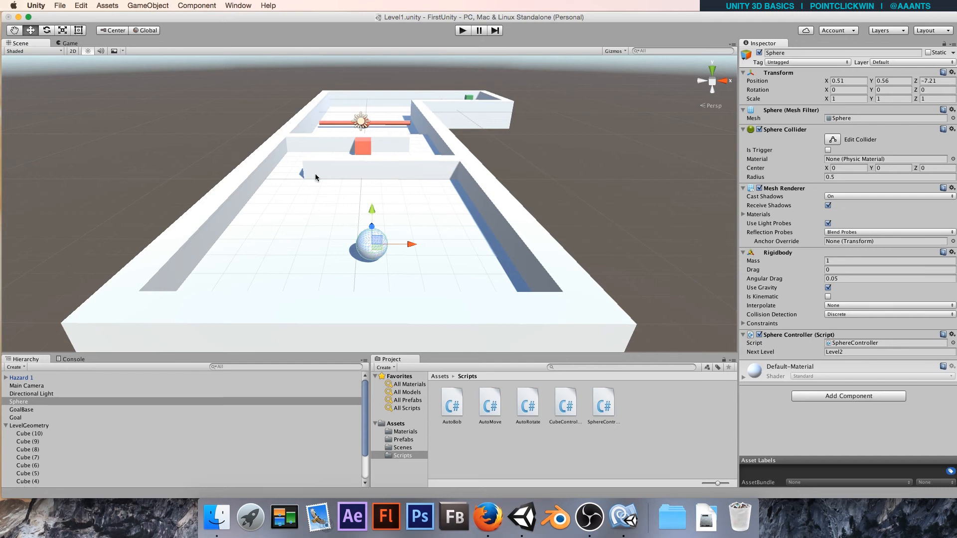
left_click(40, 386)
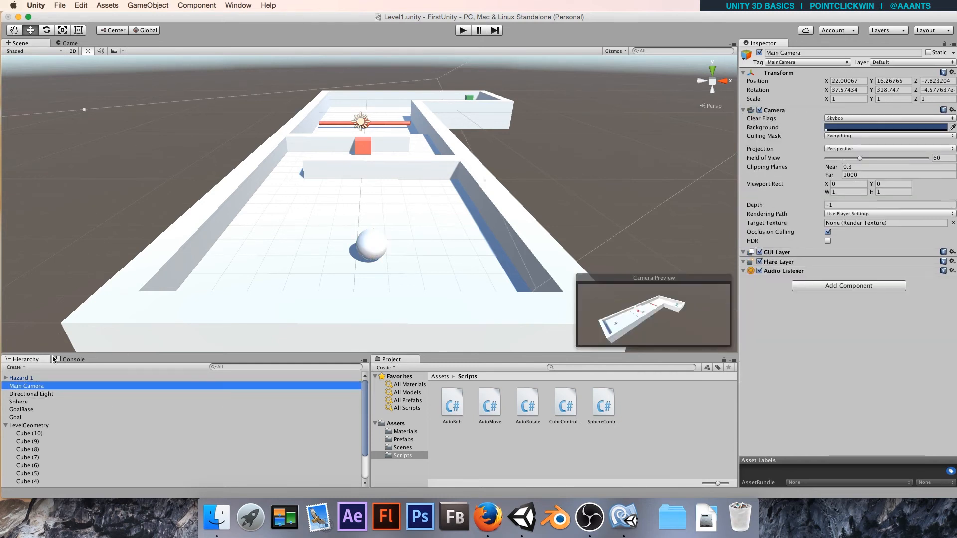
left_click(148, 6)
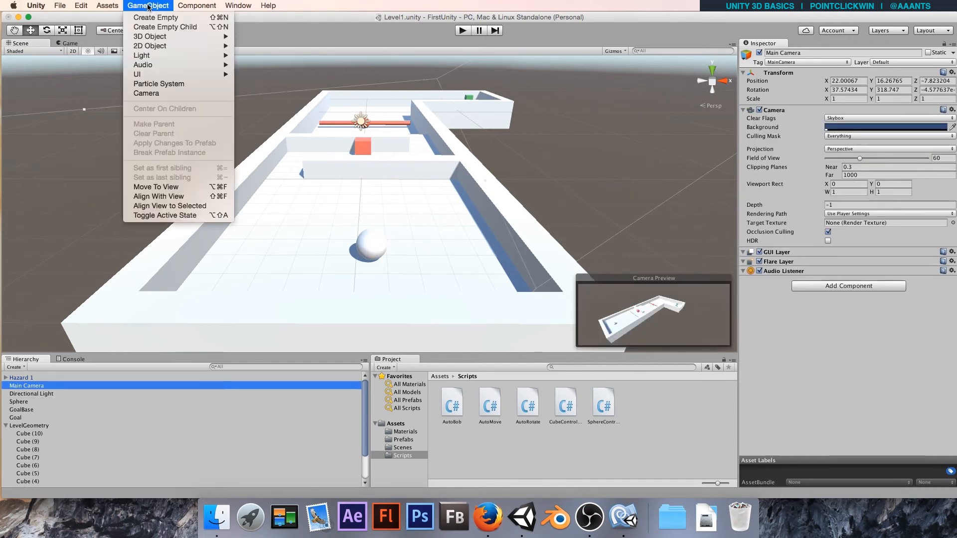
left_click(164, 190)
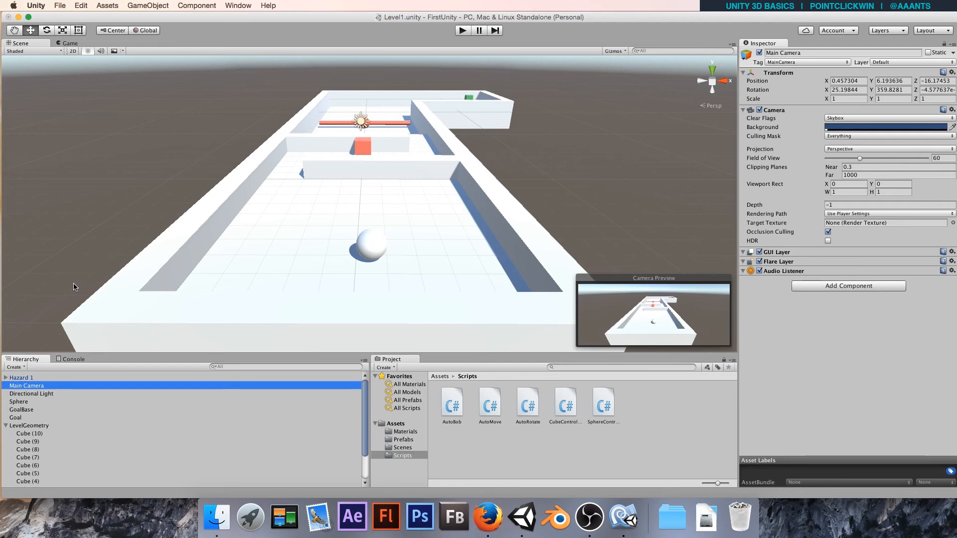
Collapse the LevelGeometry group and create a C# script named CameraController in the Scripts folder.
left_click(6, 426)
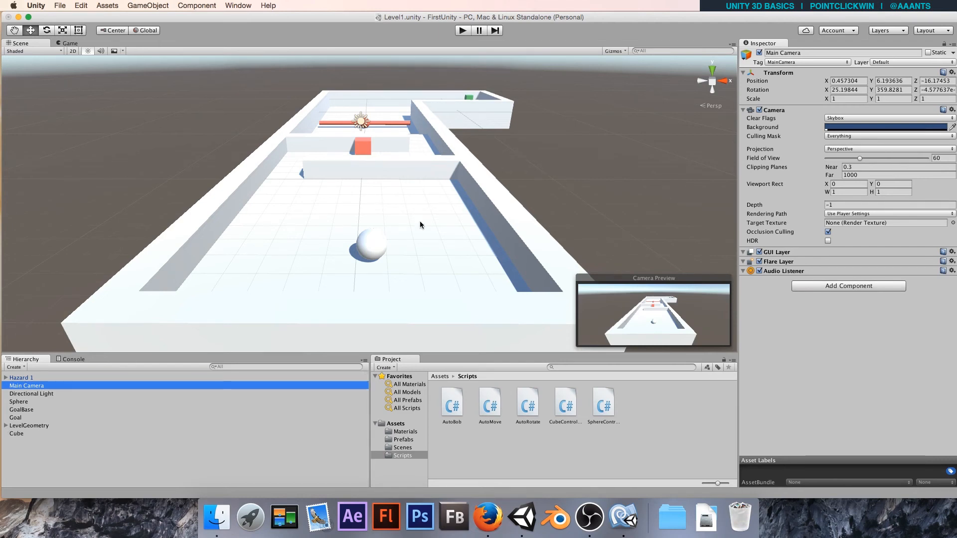
right_click(635, 412)
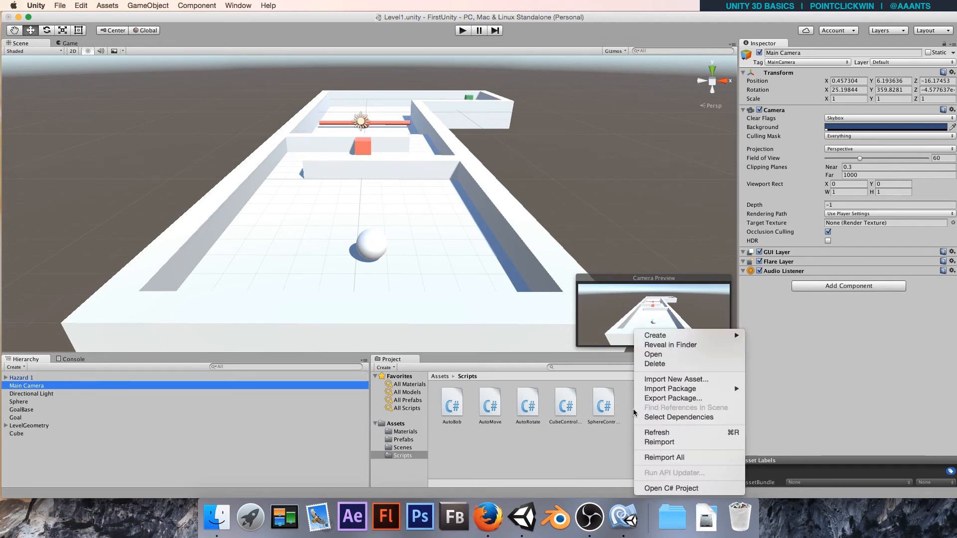
mouse_move(657, 338)
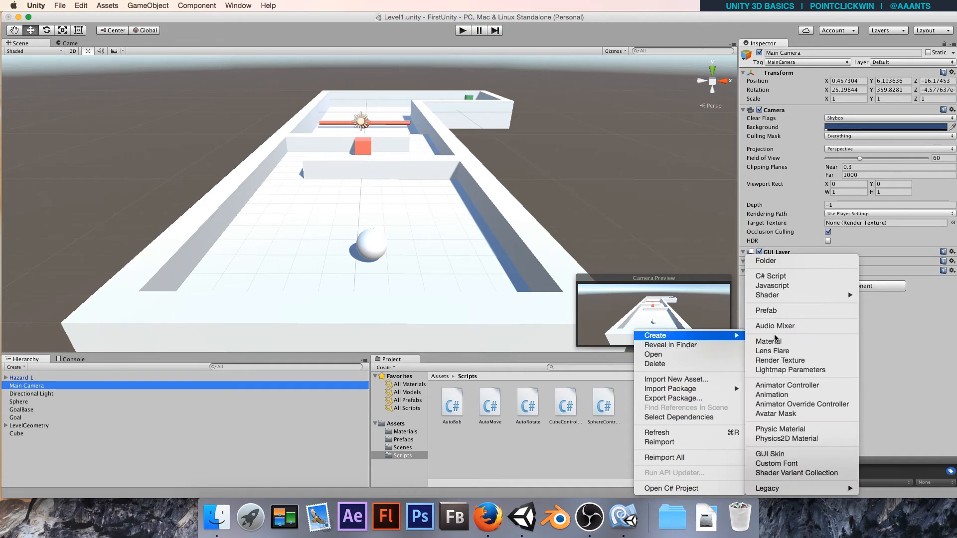
left_click(779, 277)
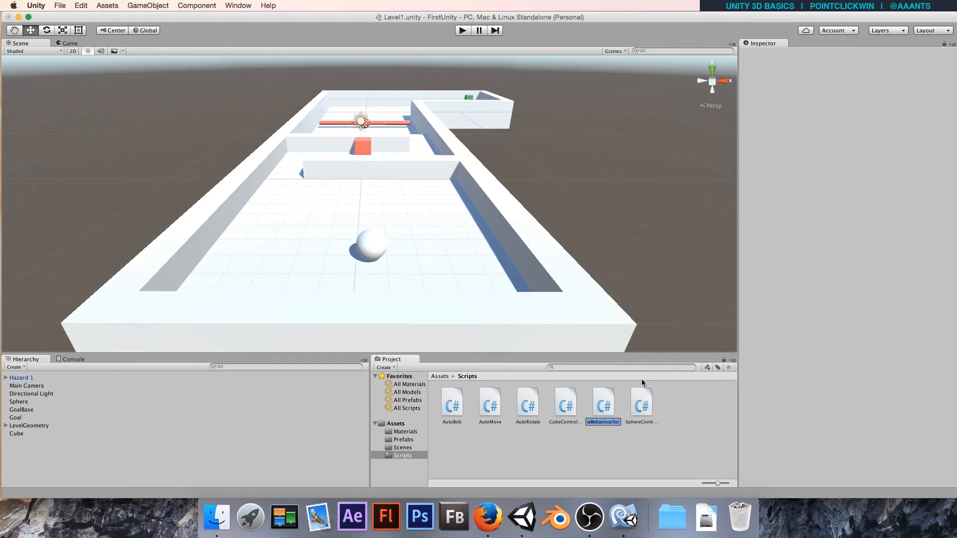
type("CameraCont")
type("roller")
key("Return")
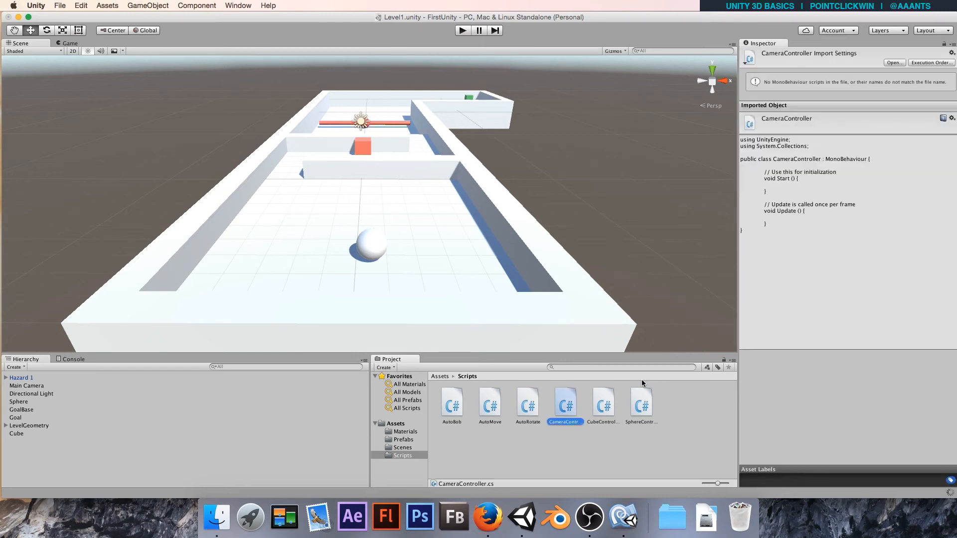
Open the CameraController script for editing and declare a private Vector3 variable named offset at the start of the class.
double_click(568, 404)
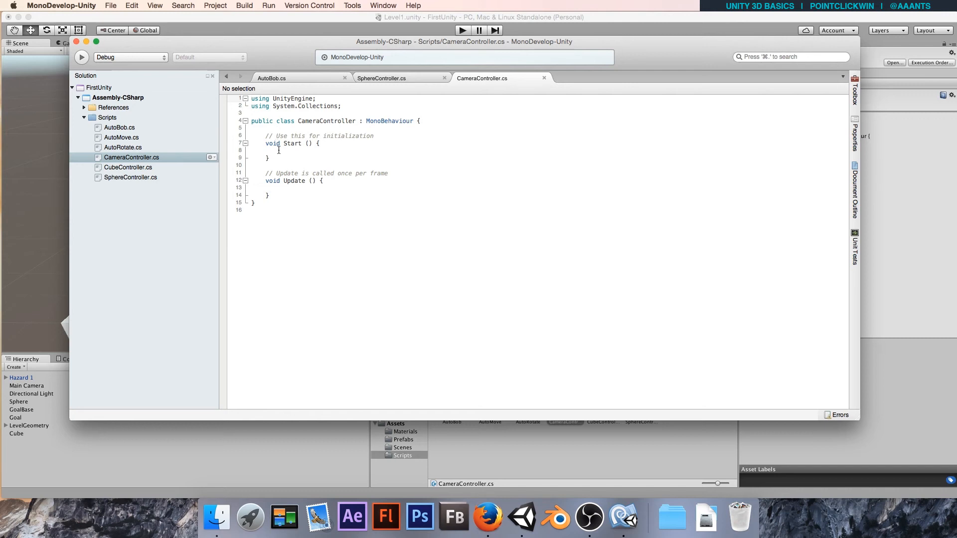
left_click(283, 187)
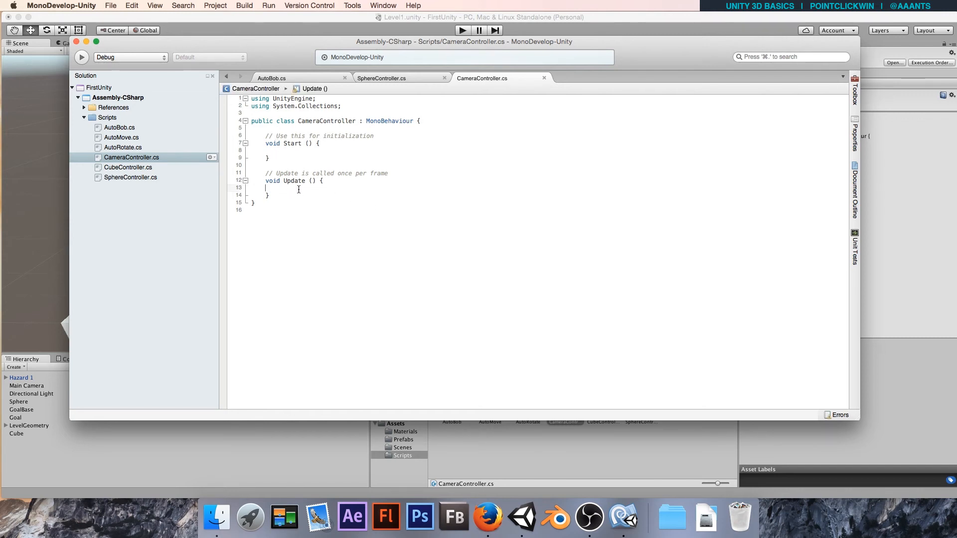
left_click(278, 129)
key("Return")
key("Return")
key("Up")
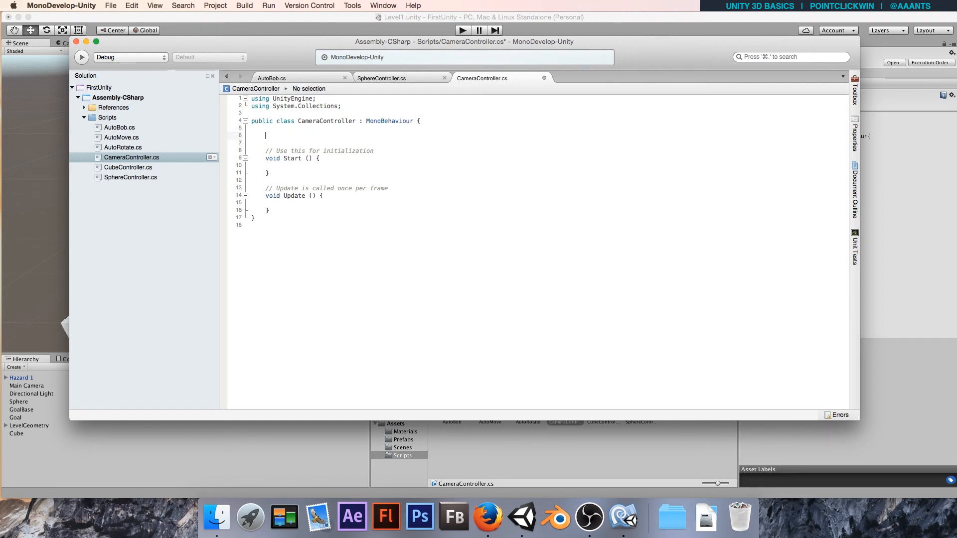
type("priva")
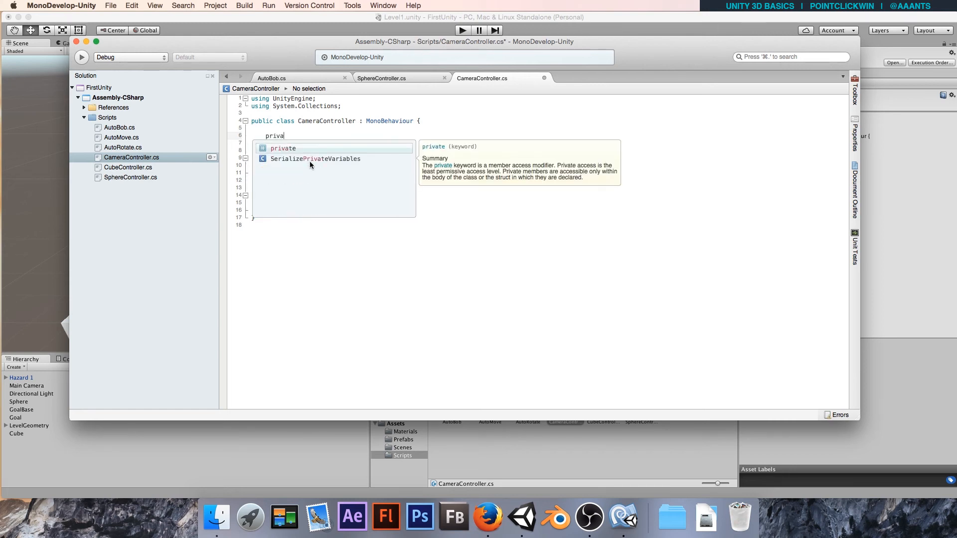
type("te")
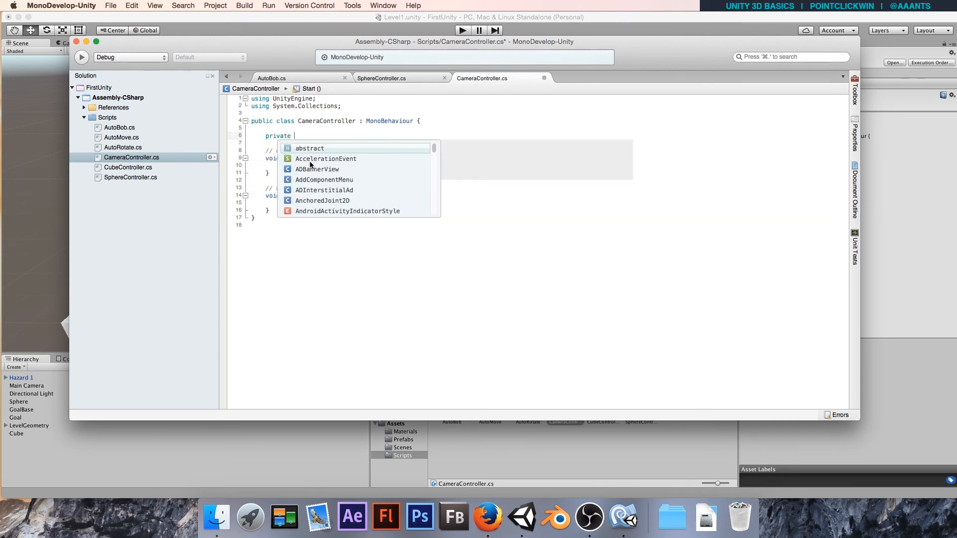
type(" vec")
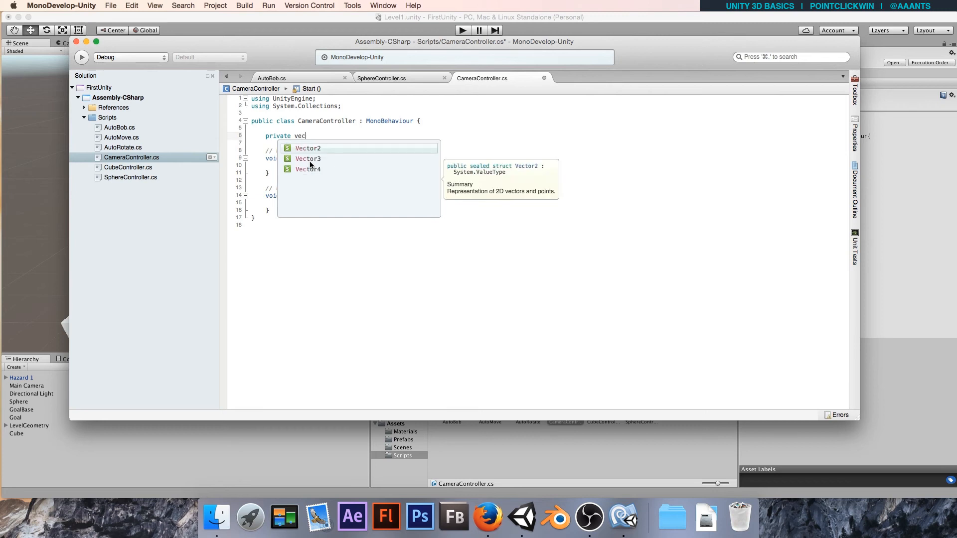
type("tor3")
key("Return")
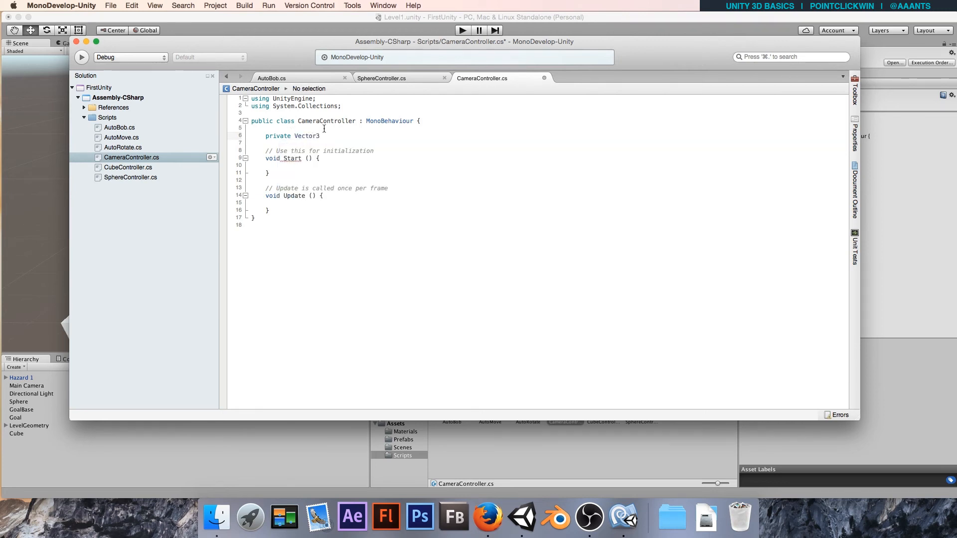
type("offset;")
Declare a public Transform variable named target above the offset declaration.
left_click(266, 128)
key("Return")
type("public ")
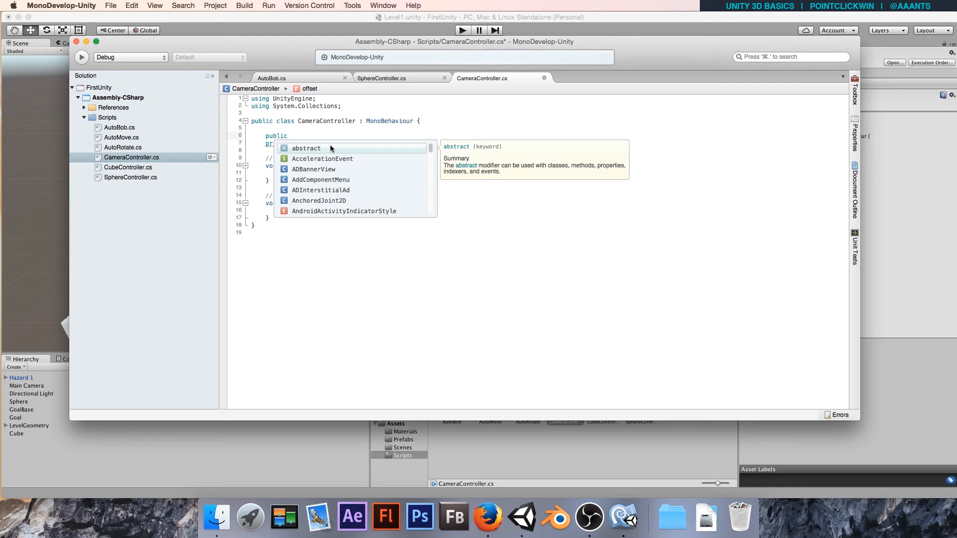
type("transform")
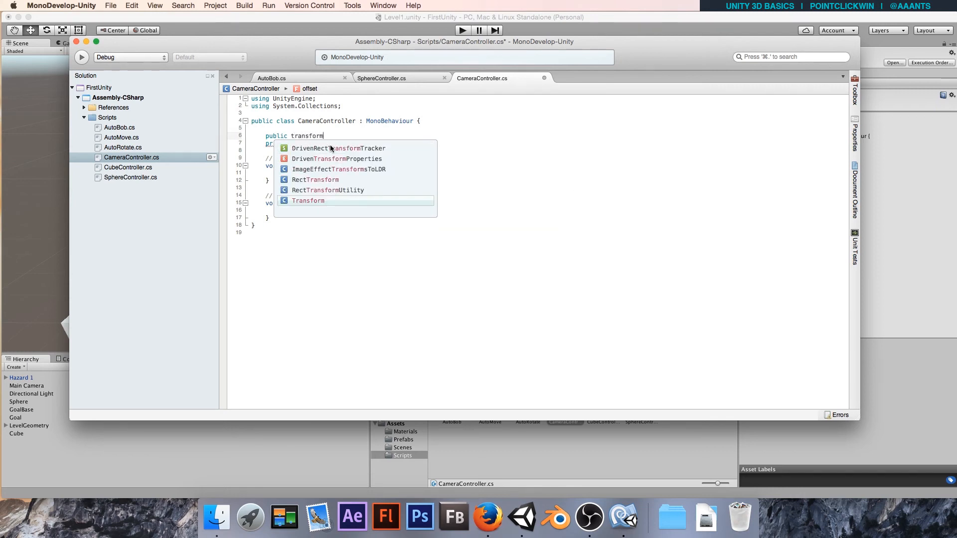
key("Return")
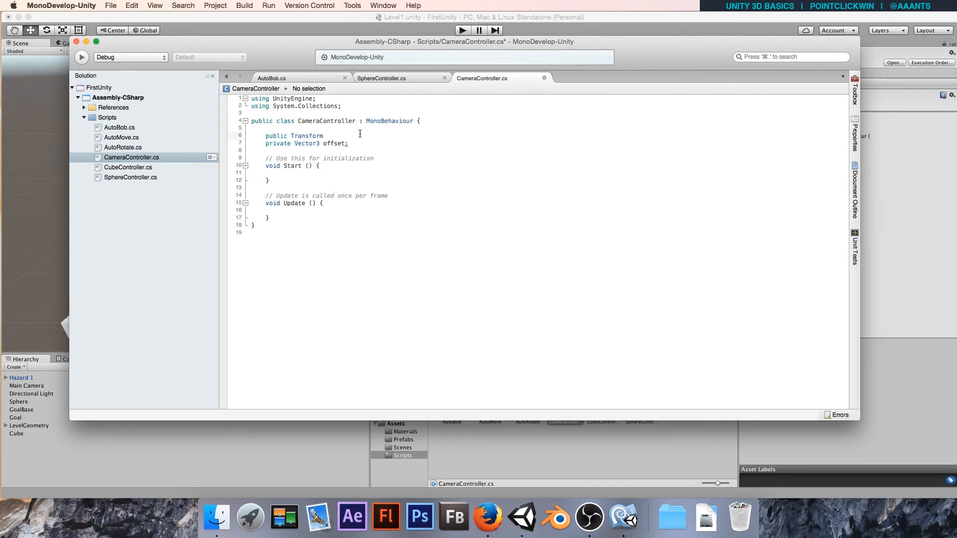
type("target")
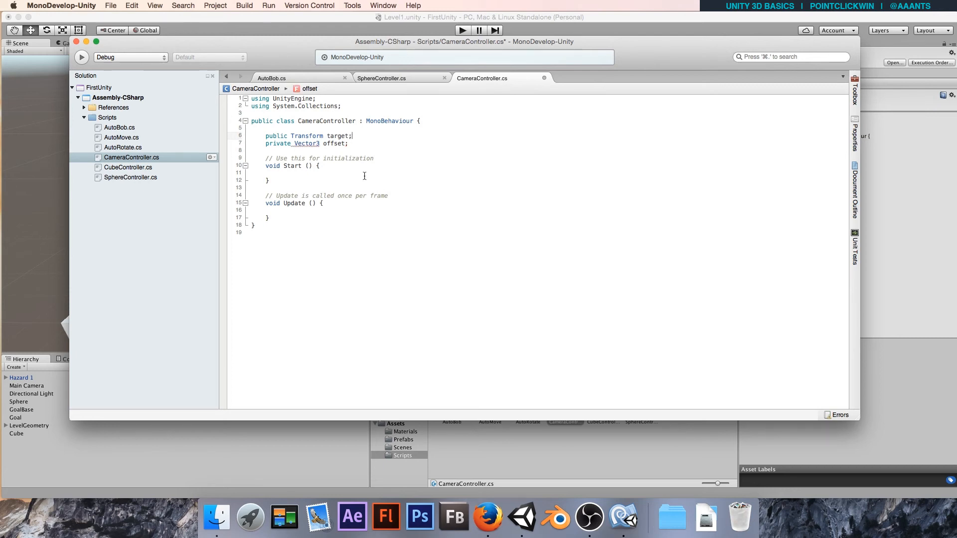
type(";")
left_click_drag(353, 135, 264, 136)
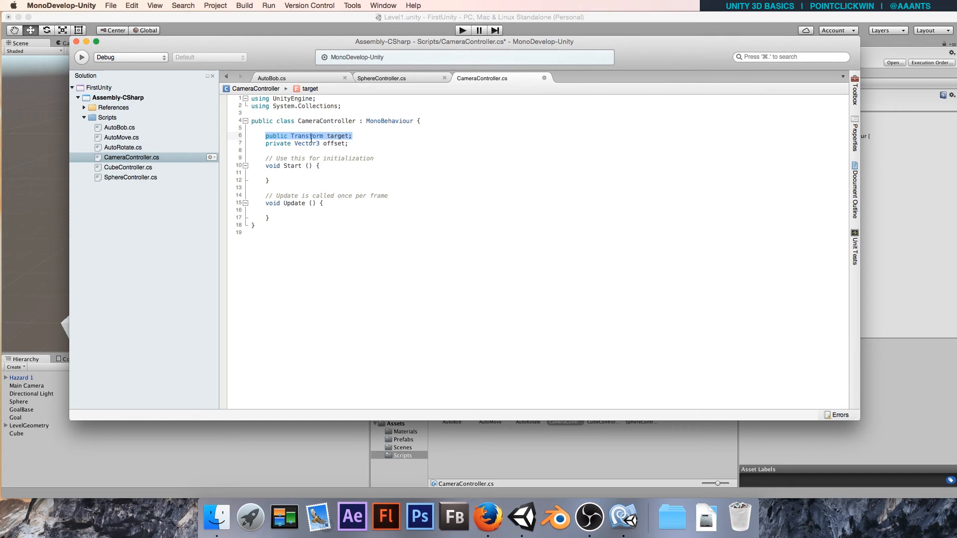
In the Start method, assign the offset with offset = target.position - transform.position;.
left_click(287, 172)
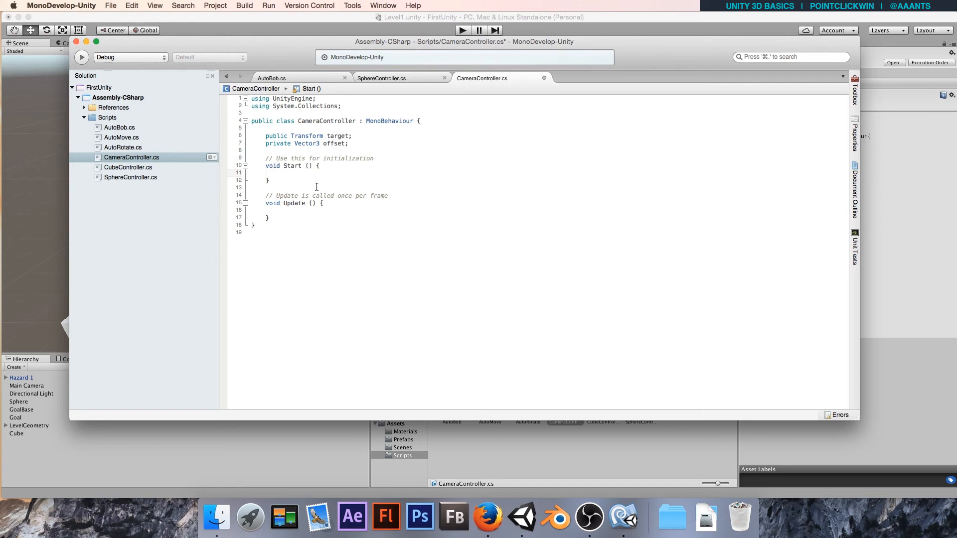
type("offset = targe")
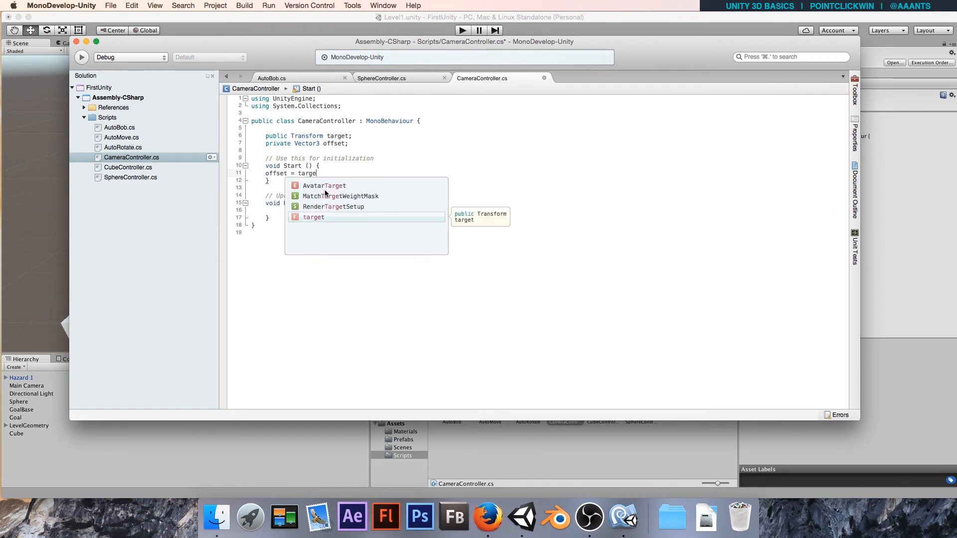
type("t.positi")
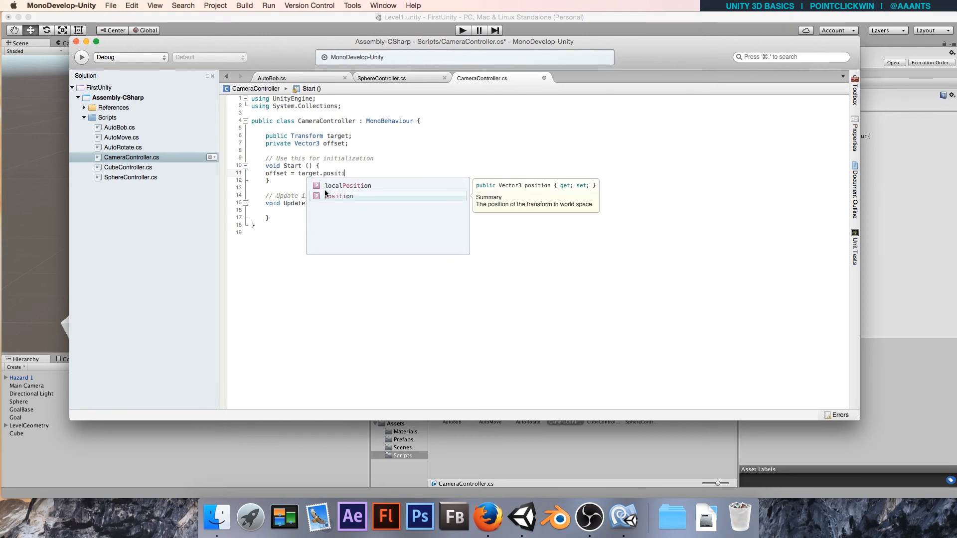
type("on ")
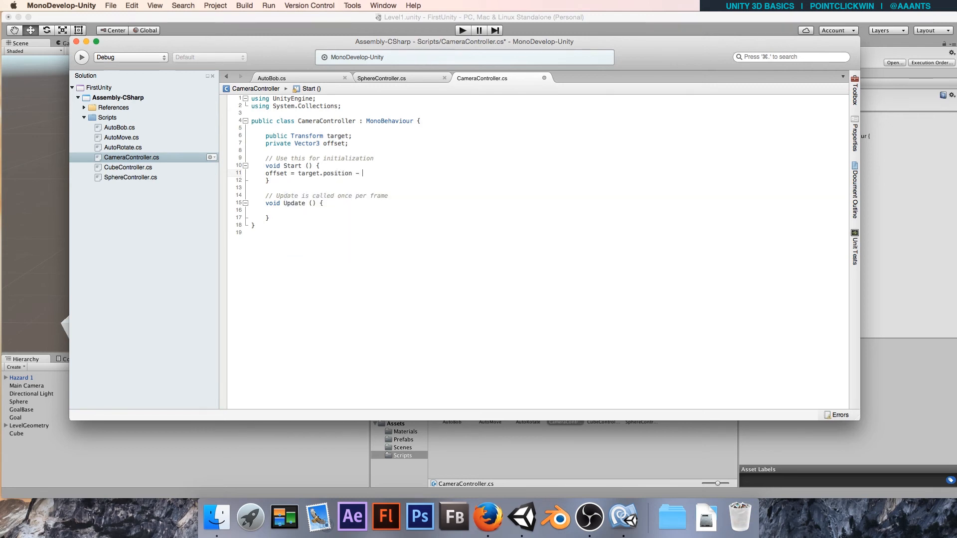
type("- transform")
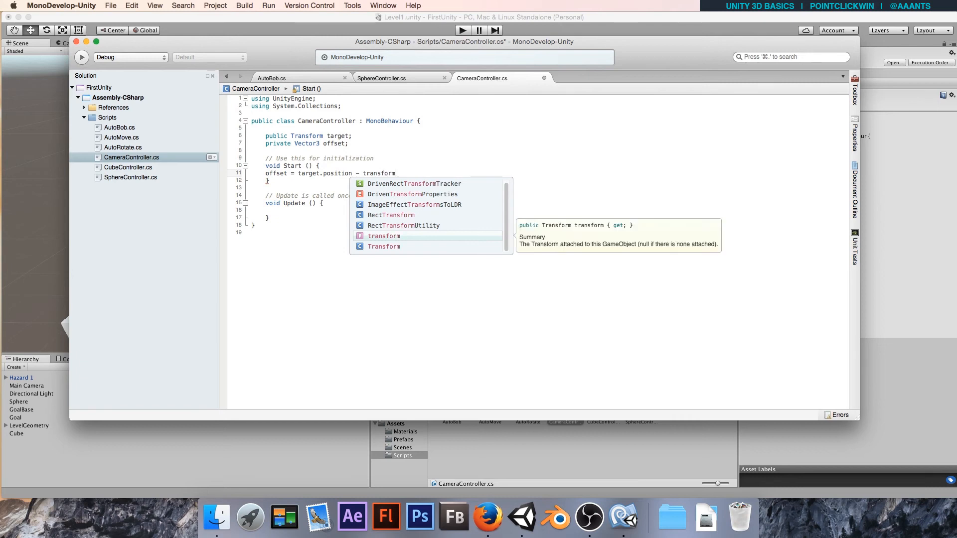
type(".position;")
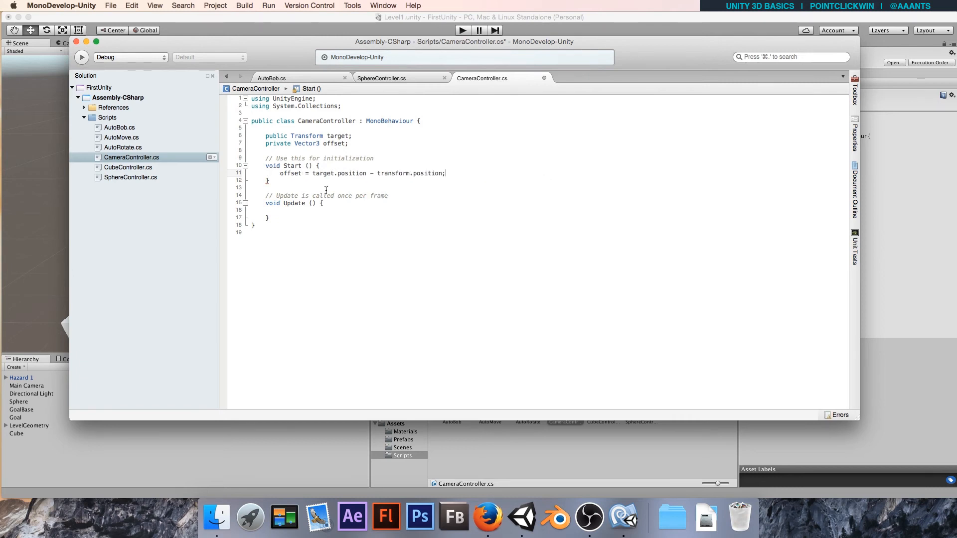
left_click_drag(313, 175, 461, 173)
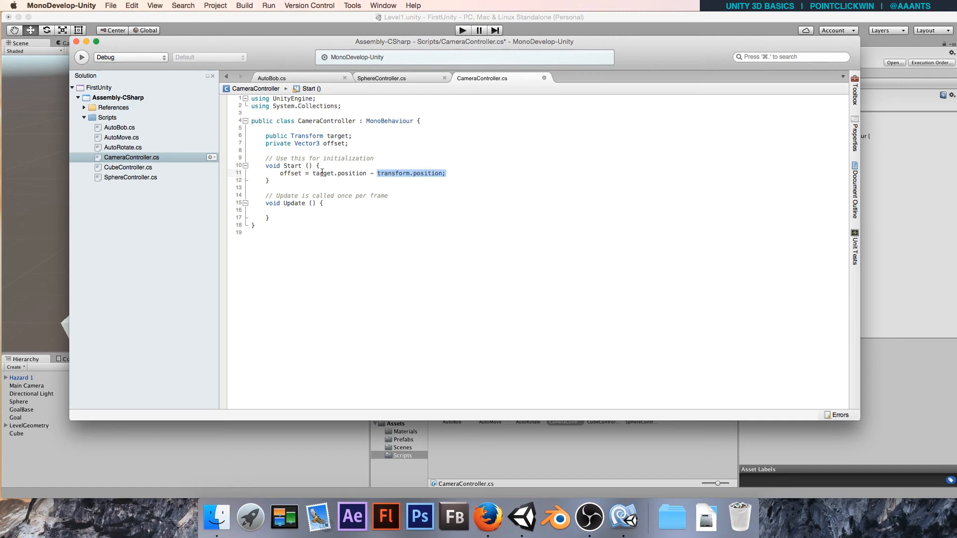
left_click_drag(313, 172, 366, 172)
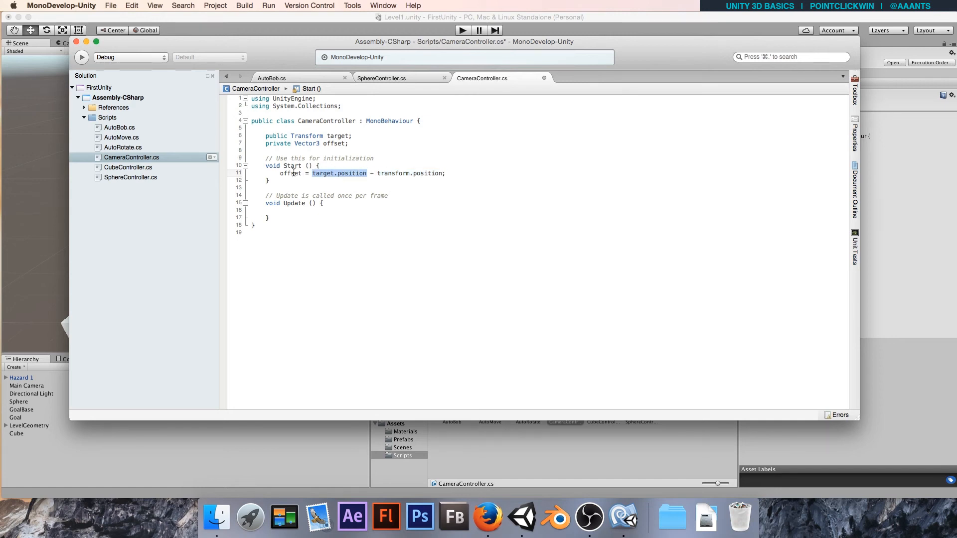
left_click(294, 173)
In the Update method, add transform.position = target.position - offset; and save the script.
left_click(294, 211)
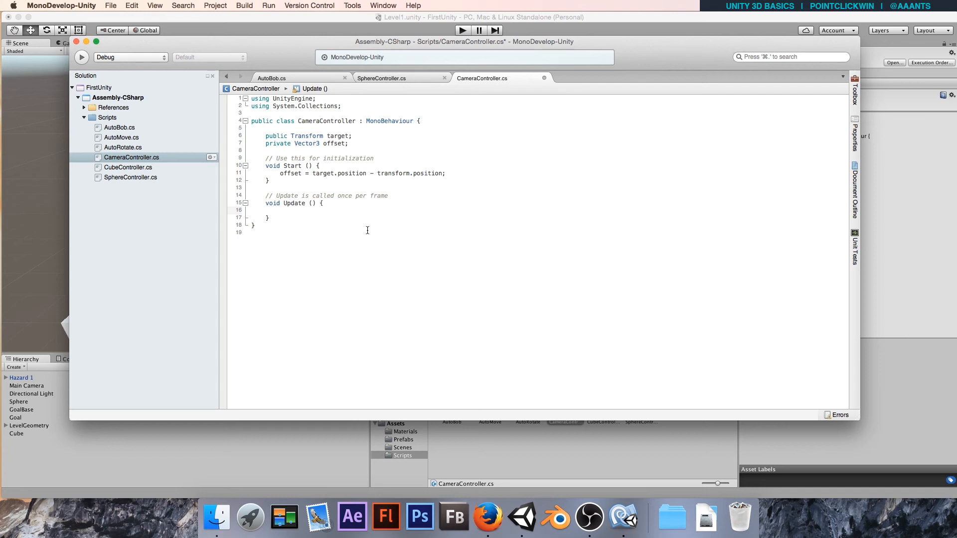
type("transform")
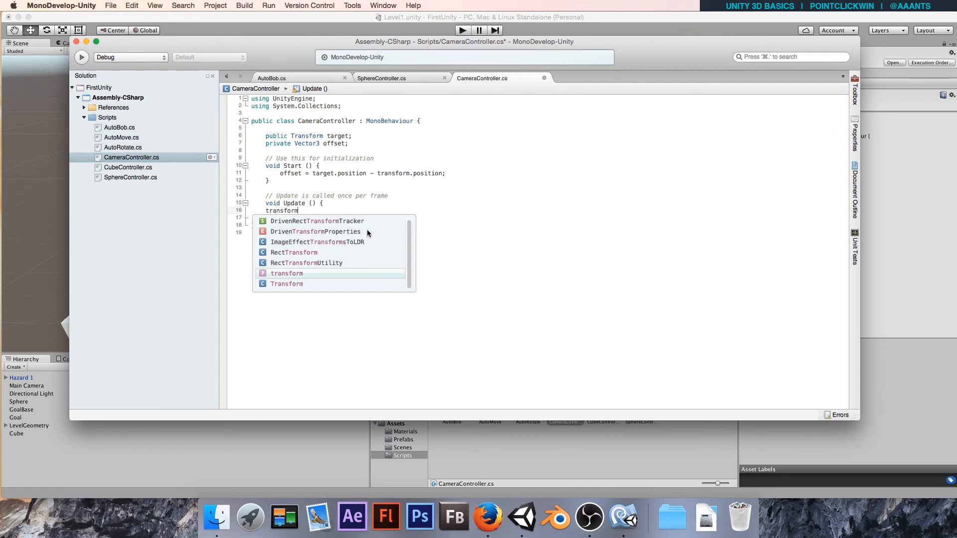
type(".pos")
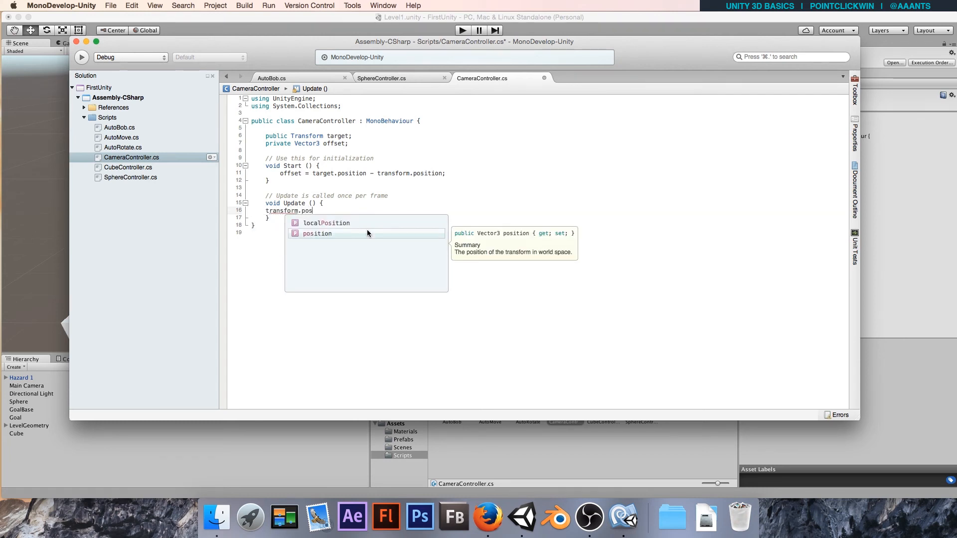
type("ition = targ")
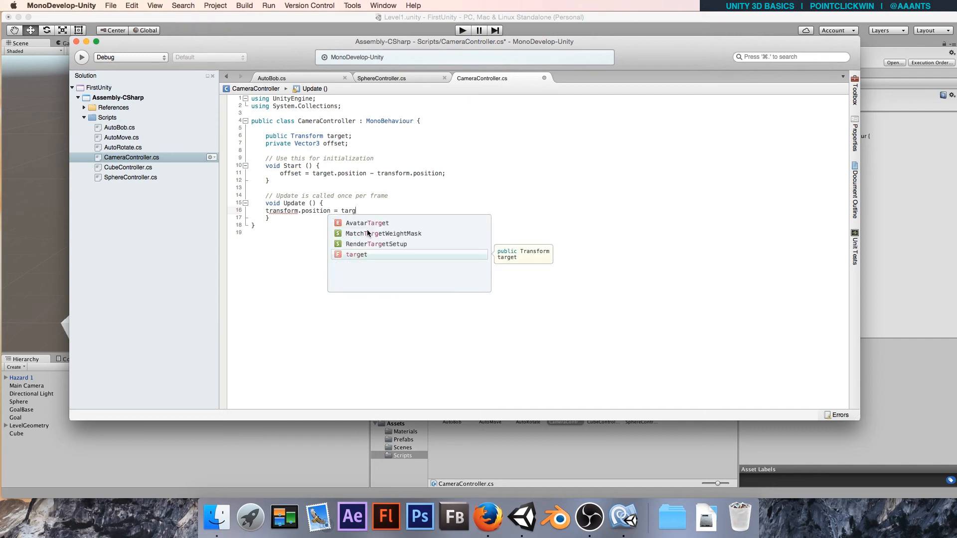
type("et.positi")
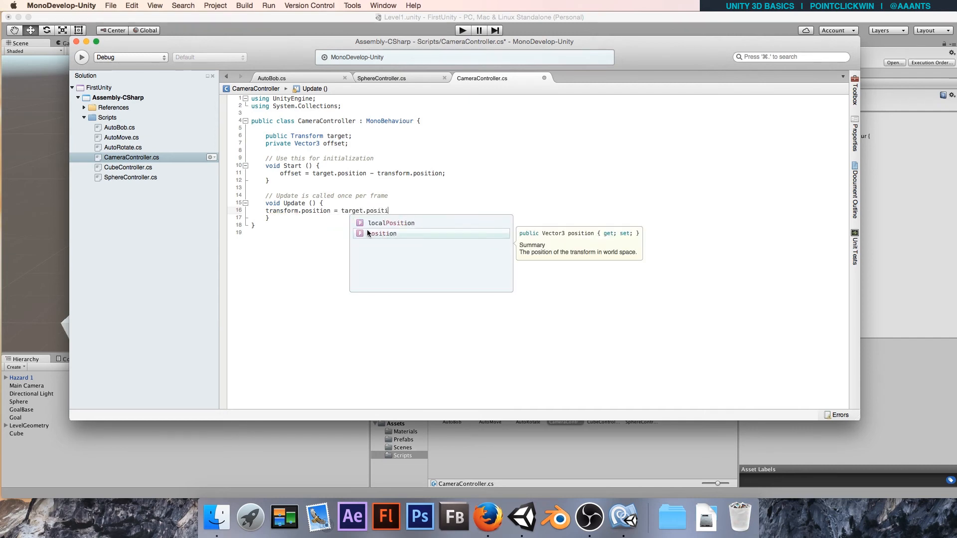
type("on - offset;")
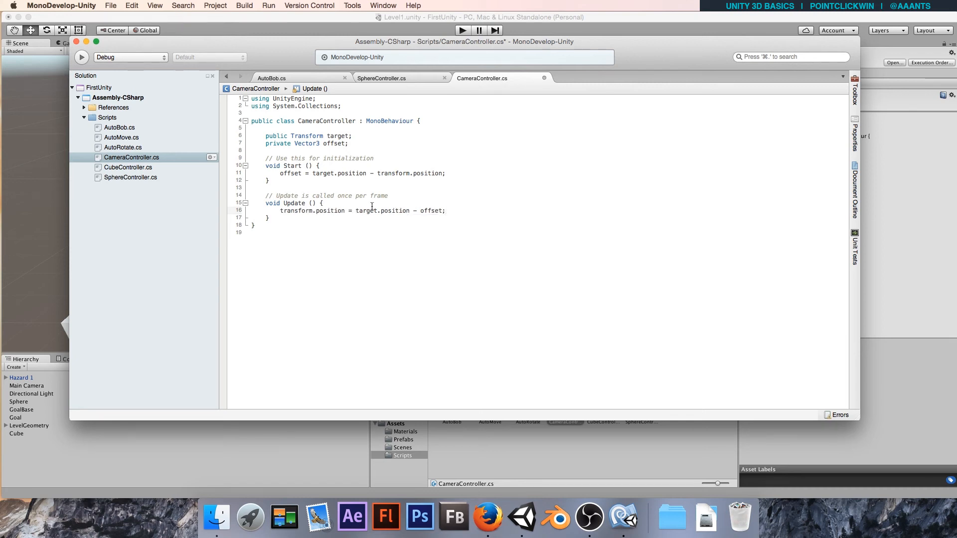
key("super+s")
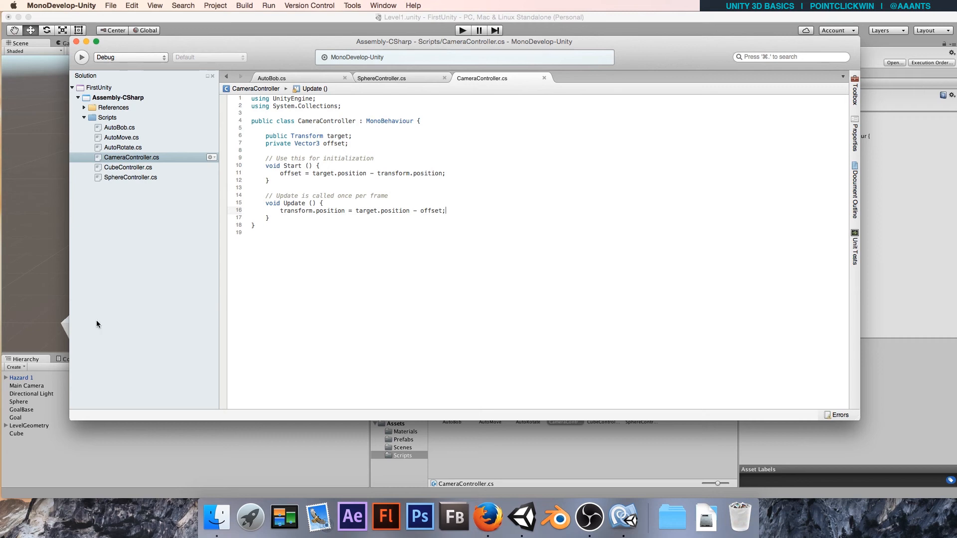
Switch back to Unity and attach the CameraController script to the Main Camera.
left_click(73, 449)
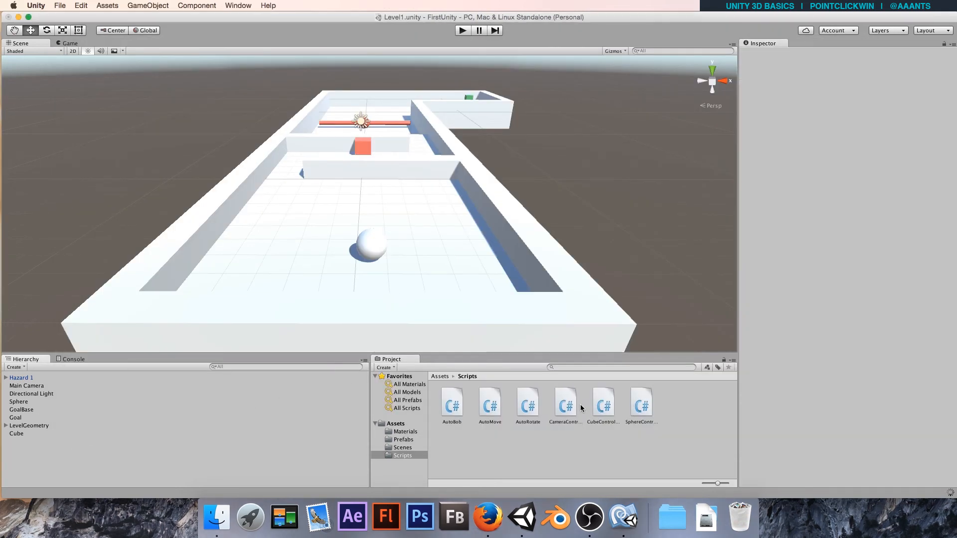
left_click_drag(565, 405, 21, 389)
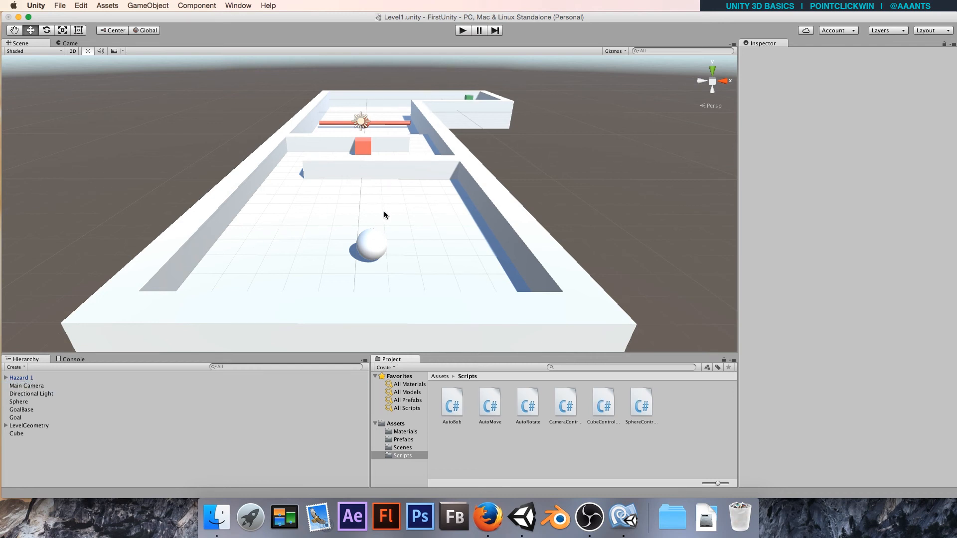
Make the Goal a prefab in the Prefabs folder and place an instance on the level floor beside the sphere, at about X -2.48, Z -7.22.
left_click(375, 255)
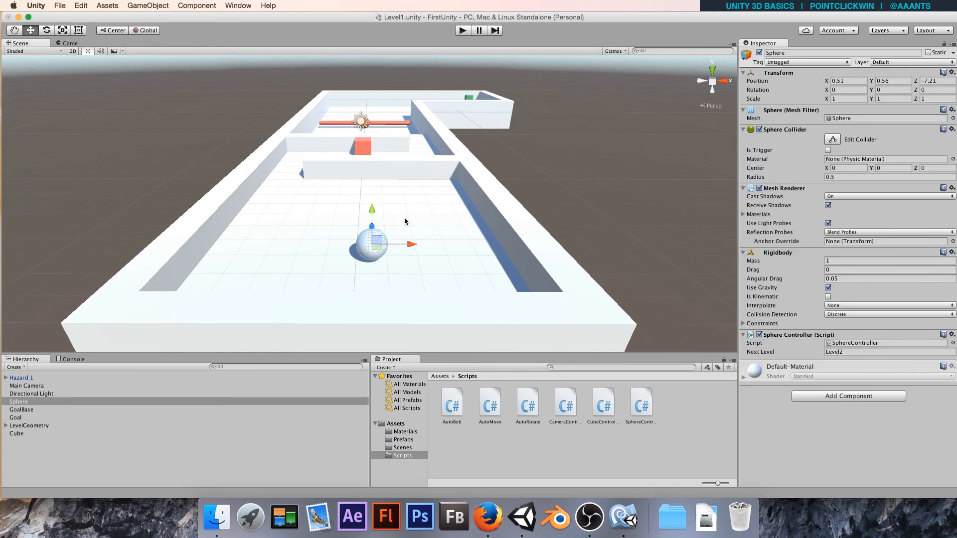
left_click(403, 440)
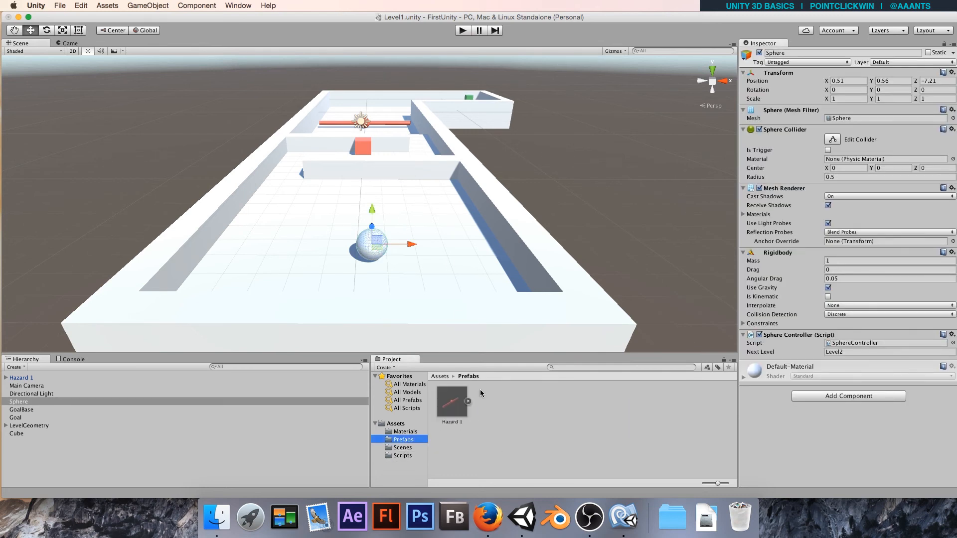
left_click(363, 148)
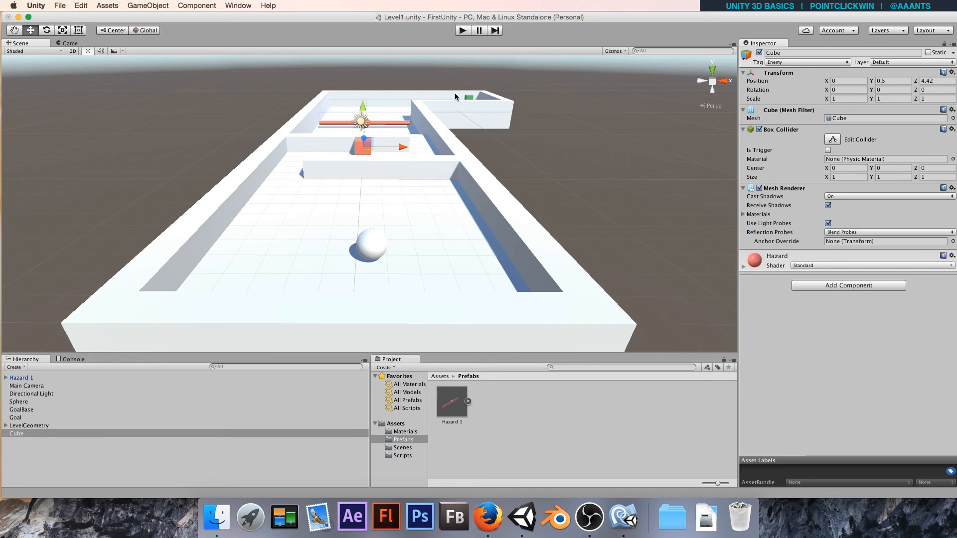
left_click(469, 97)
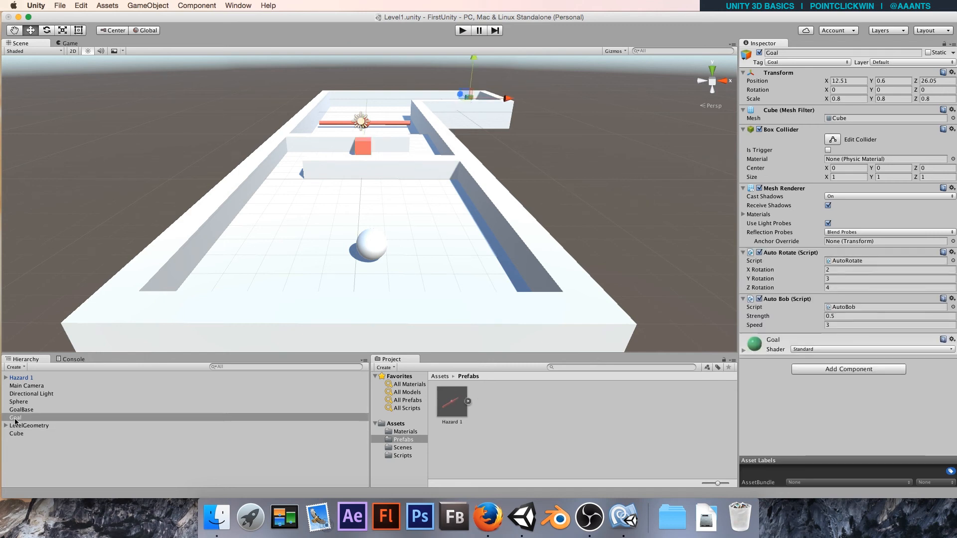
left_click_drag(17, 419, 532, 415)
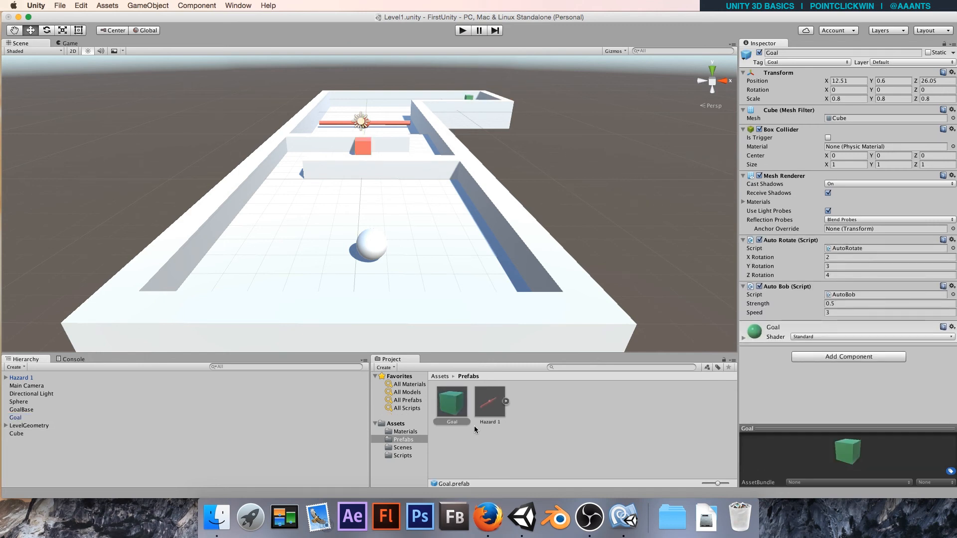
left_click_drag(453, 410, 310, 252)
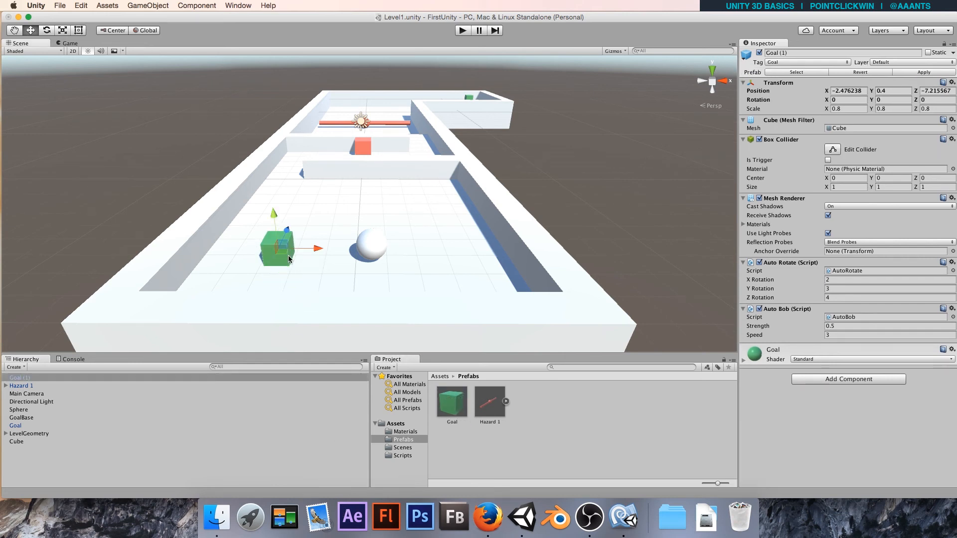
Delete the extra Goal instance beside the sphere and return to the top-level Assets folder.
key("super+BackSpace")
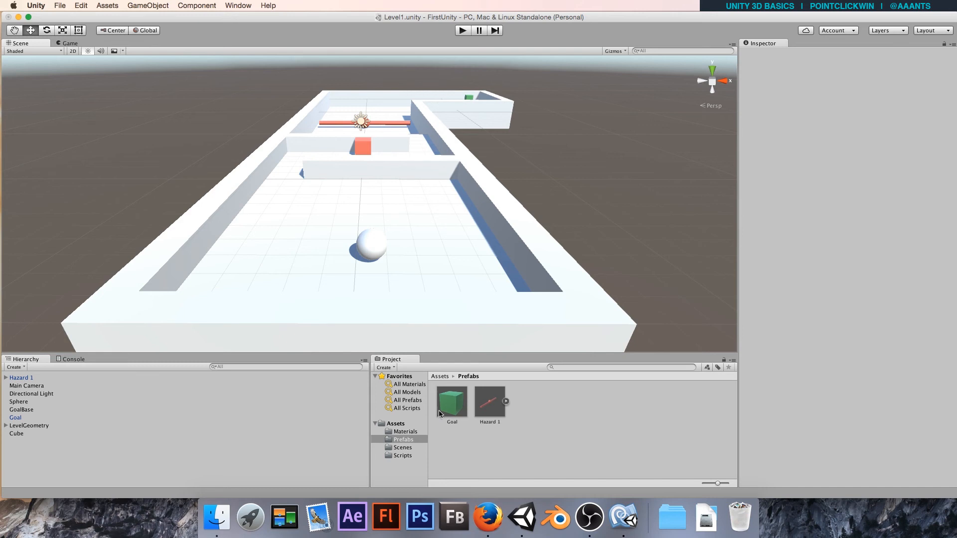
left_click(397, 424)
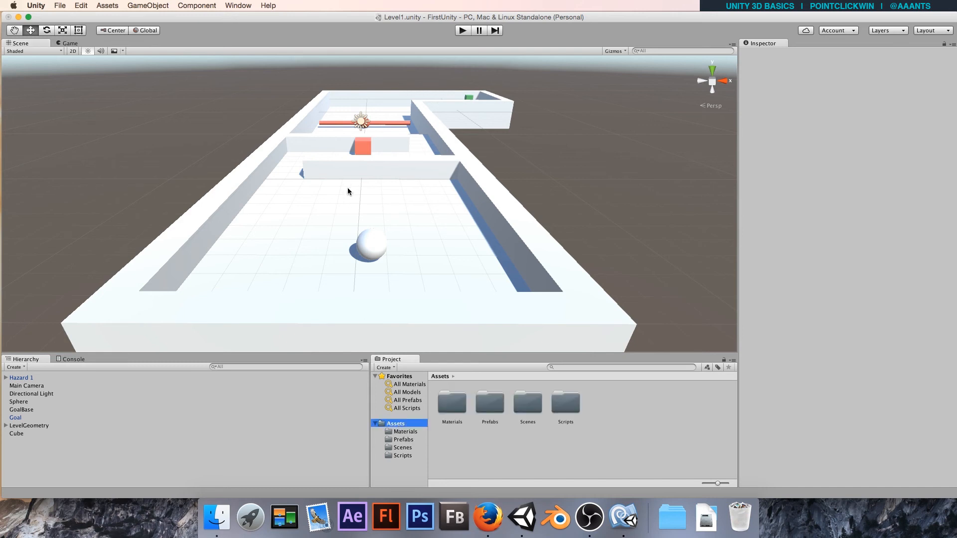
Assign the Sphere as the Target of the Main Camera's Camera Controller script.
left_click(376, 253)
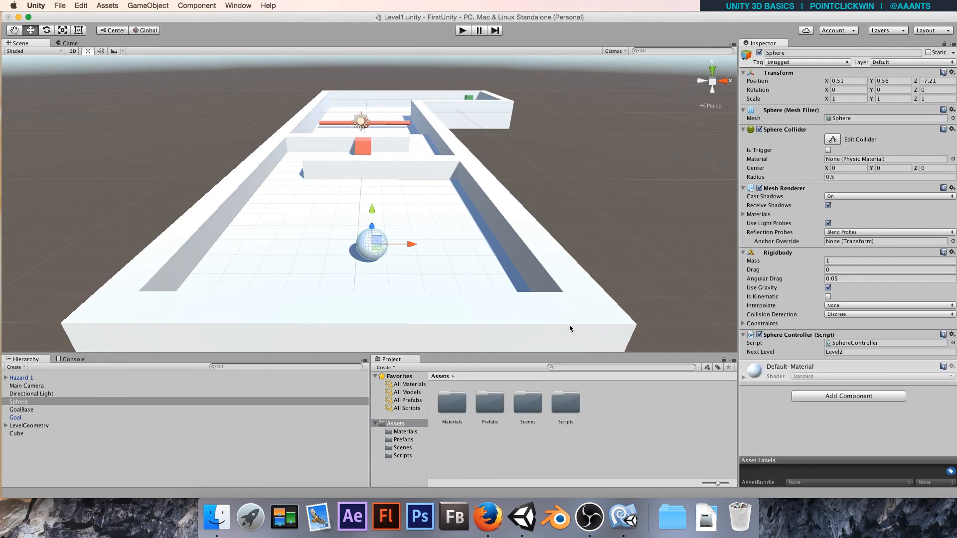
left_click(69, 385)
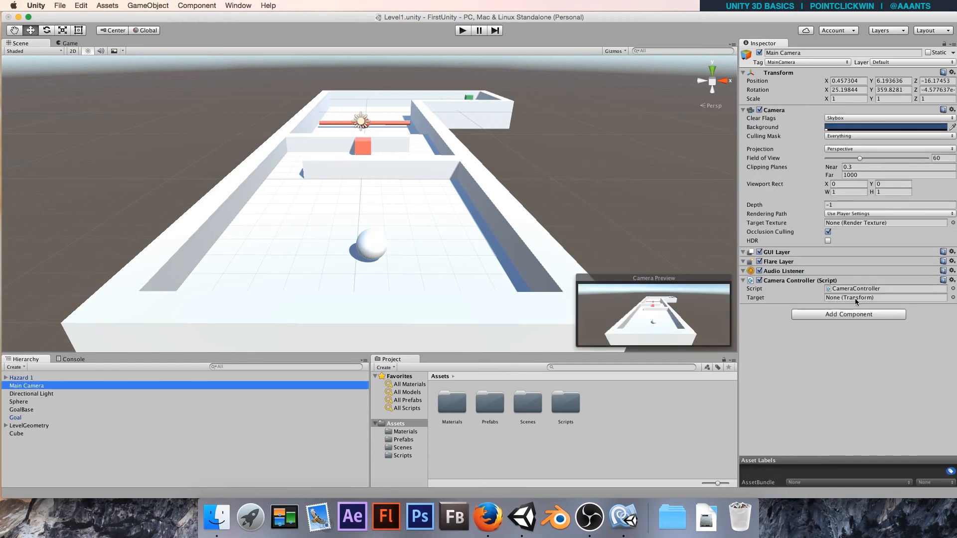
left_click(21, 403)
left_click_drag(20, 406, 837, 301)
Play-test Level1 by rolling the sphere past the hazards to the goal with the camera following, and stop play mode.
left_click(462, 31)
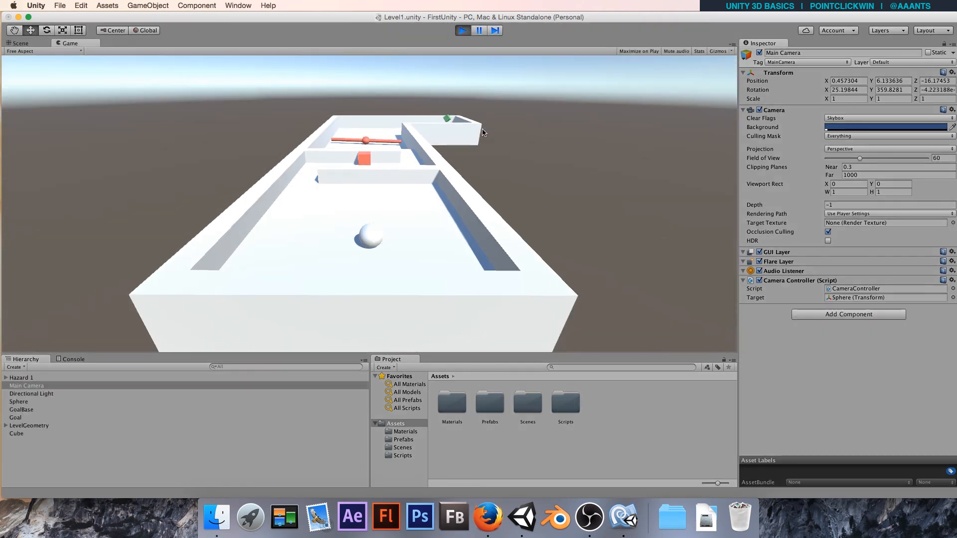
key("Up")
key("Left")
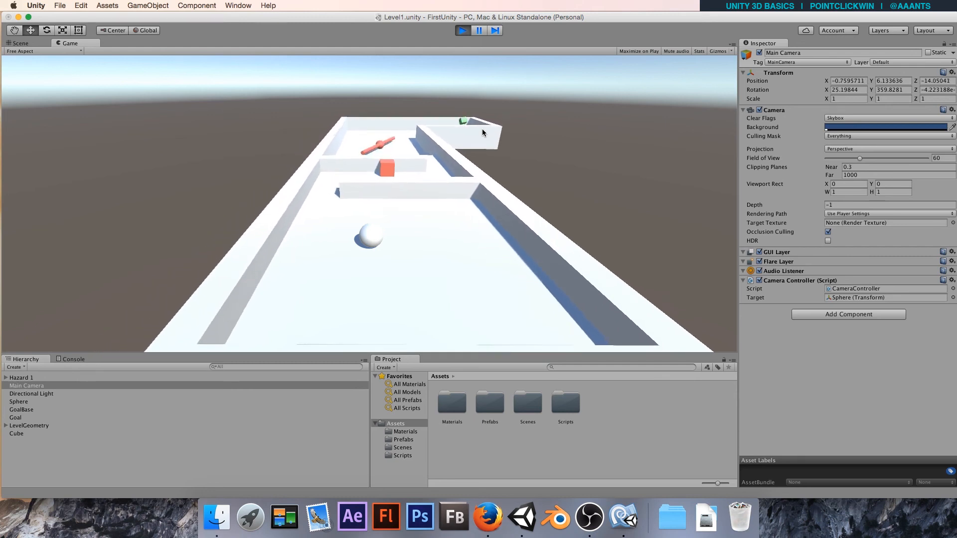
key("Up")
key("Right")
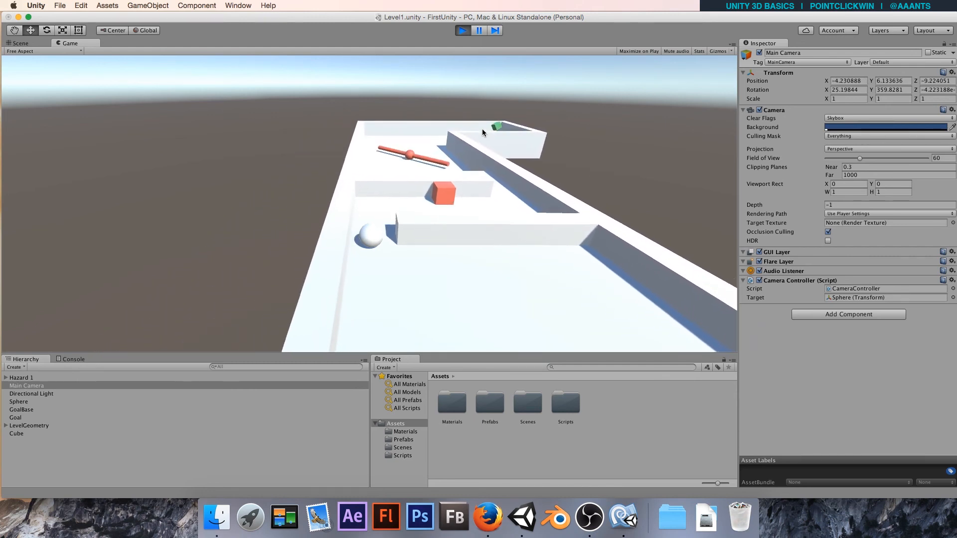
key("Right")
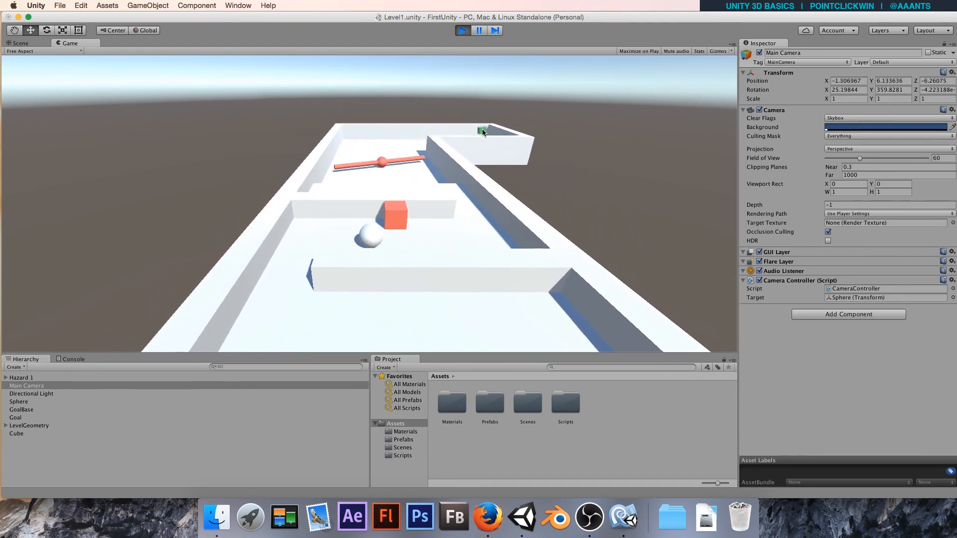
key("Up")
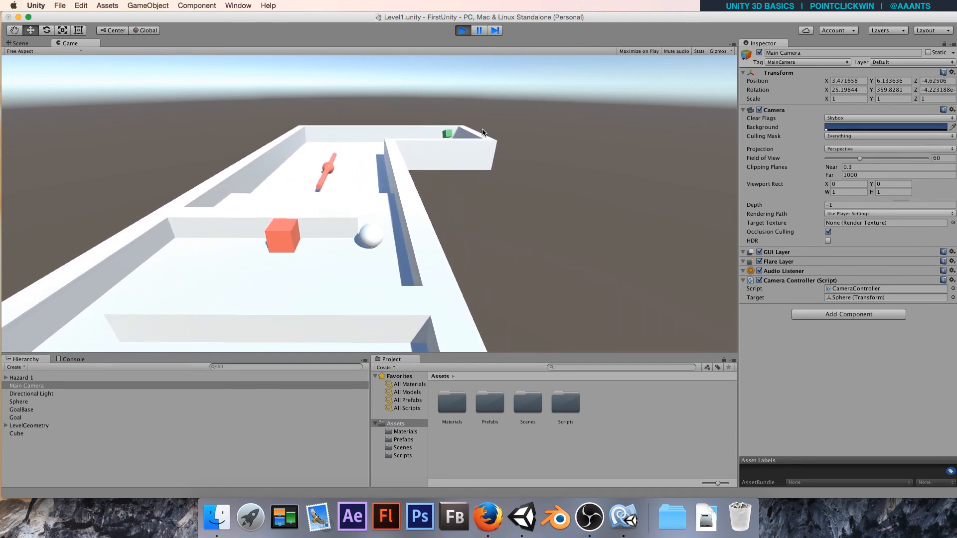
key("Left")
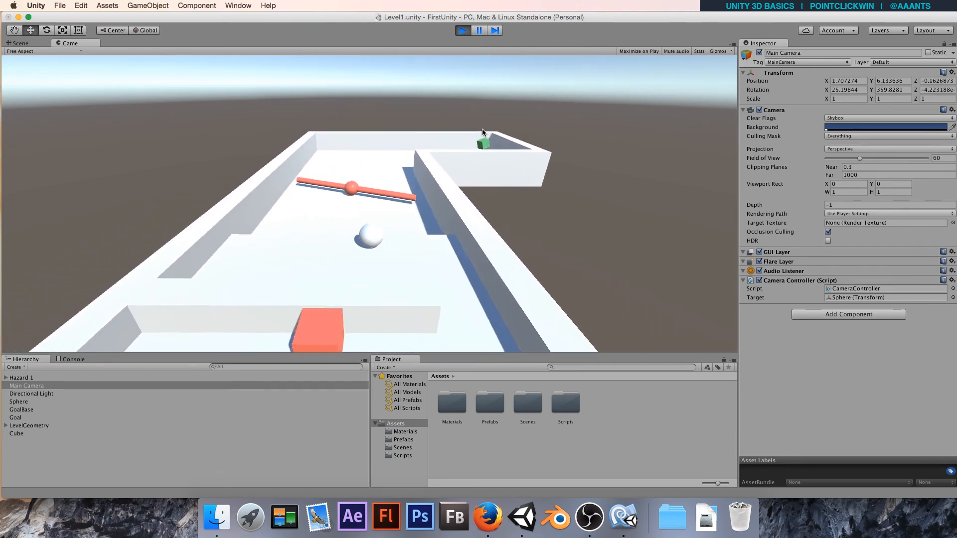
key("Up")
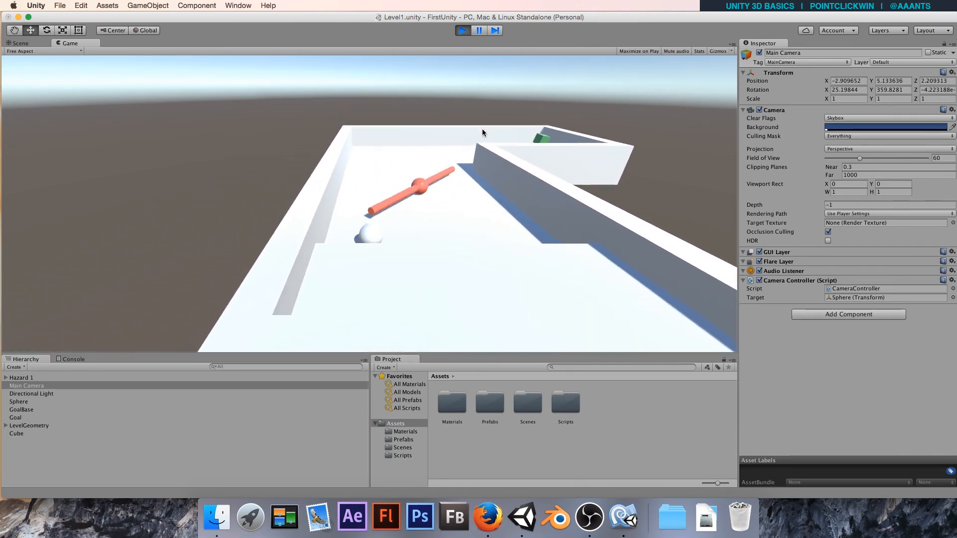
key("Up")
key("Right")
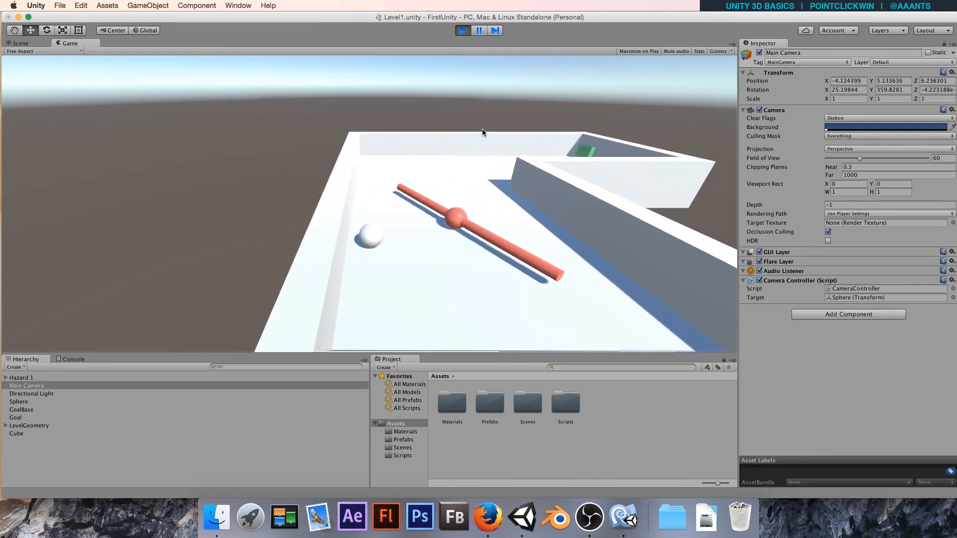
key("Right")
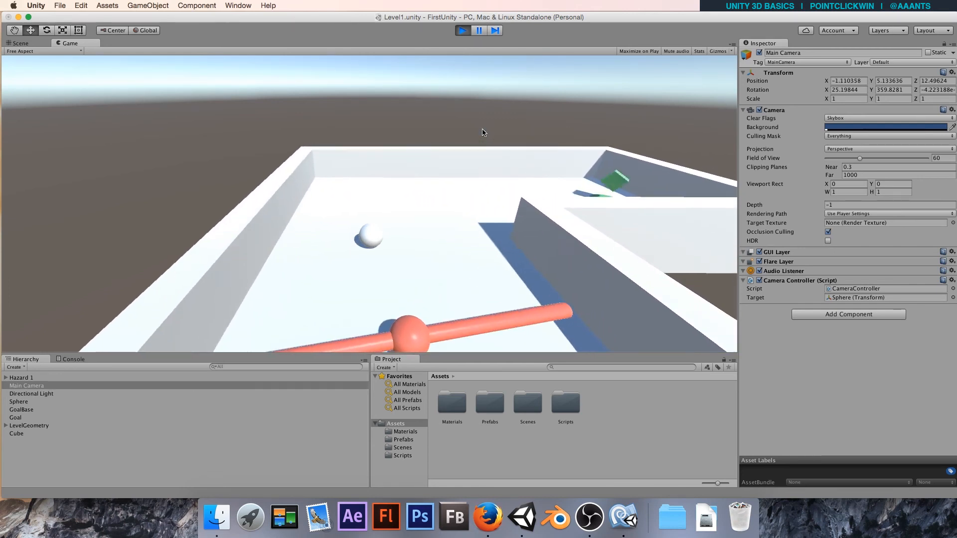
key("Right")
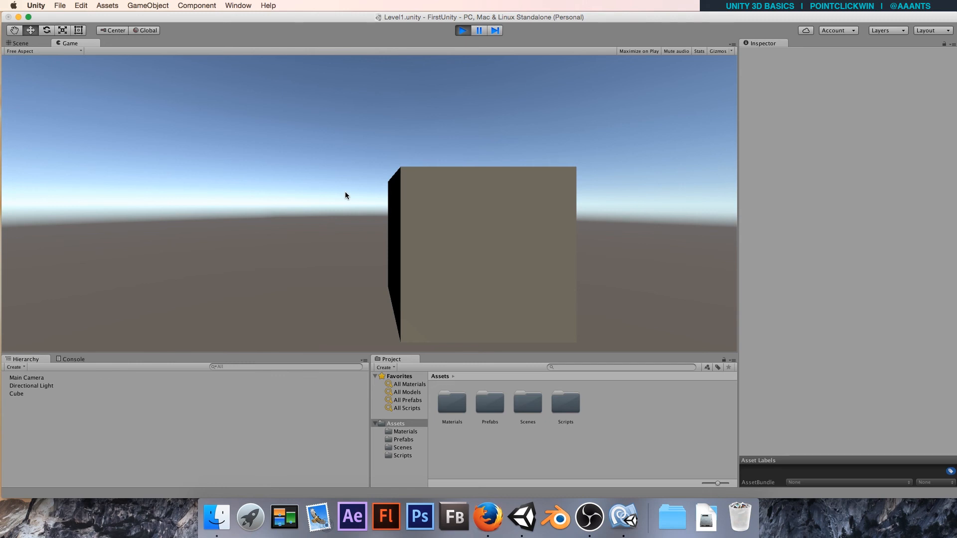
left_click(462, 31)
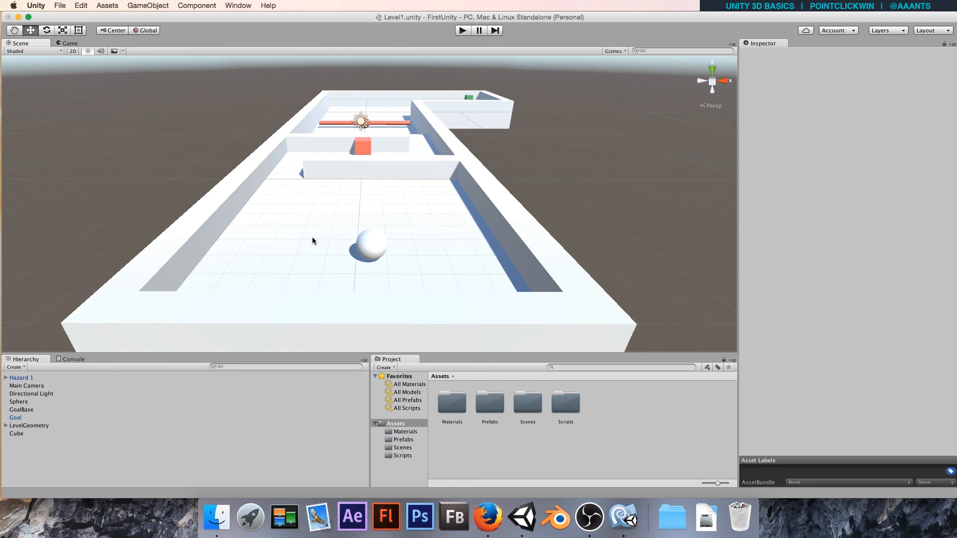
Open the Build Settings and bring up the Player Settings for the PC, Mac & Linux Standalone platform.
scroll(312, 241, "down", 1)
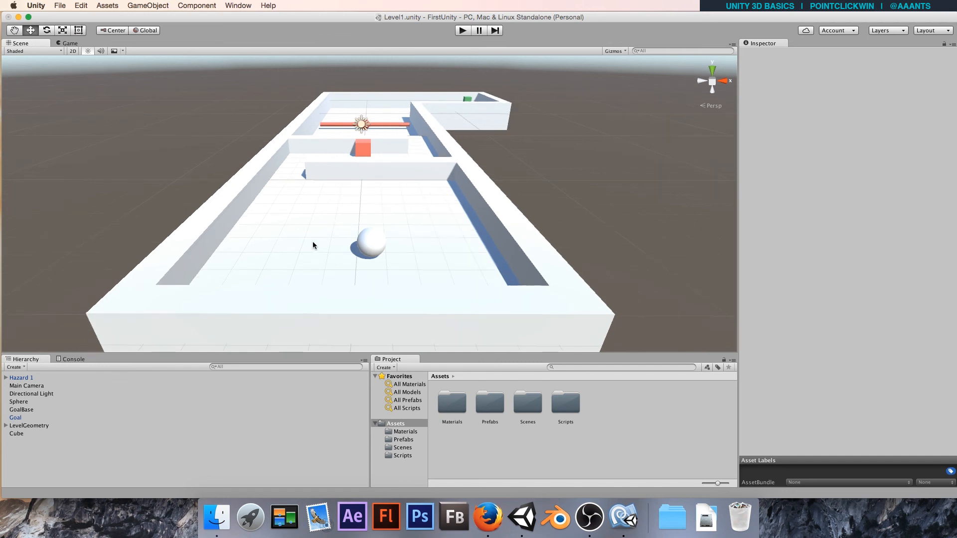
left_click(59, 6)
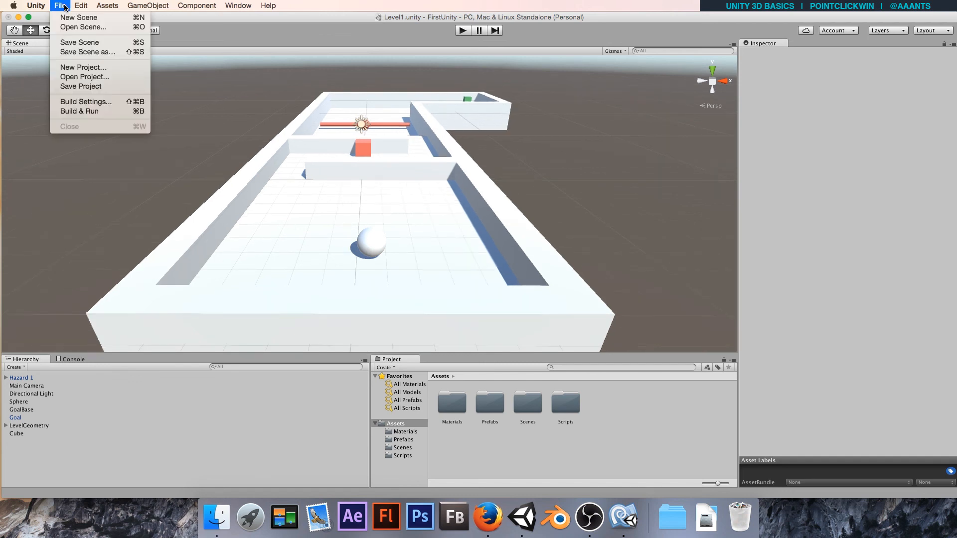
left_click(70, 106)
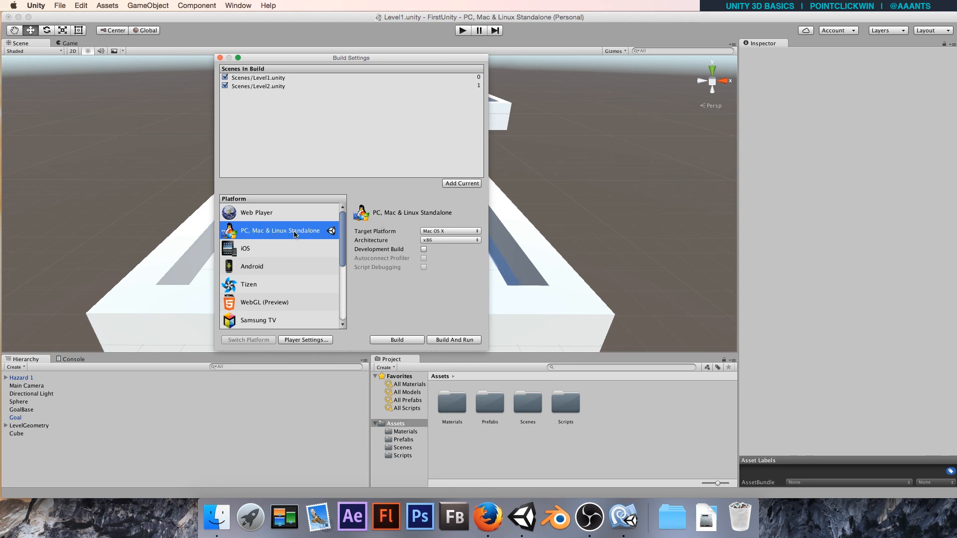
left_click(312, 340)
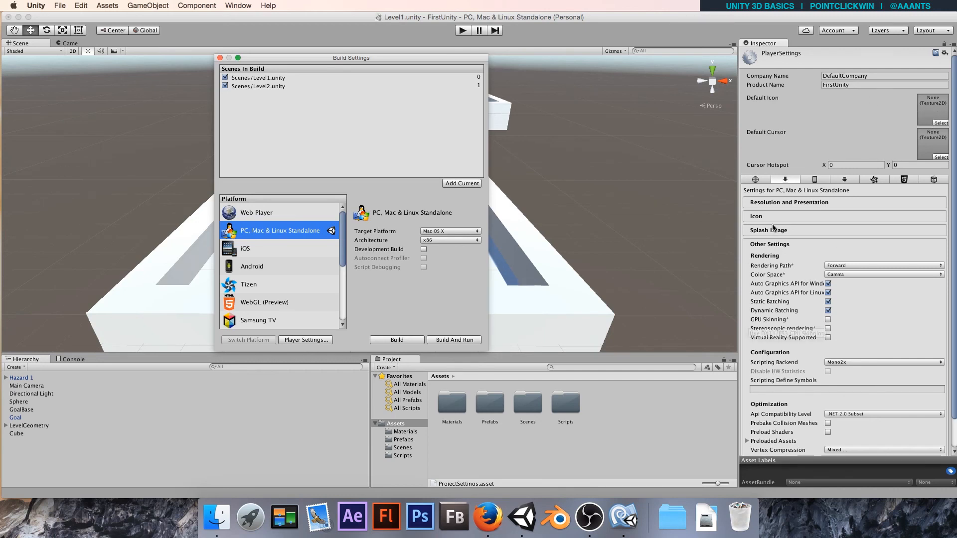
In the Resolution and Presentation settings, disable the 16:10, 5:4, 4:3 and Others aspect ratios, leaving only 16:9 supported.
left_click(758, 244)
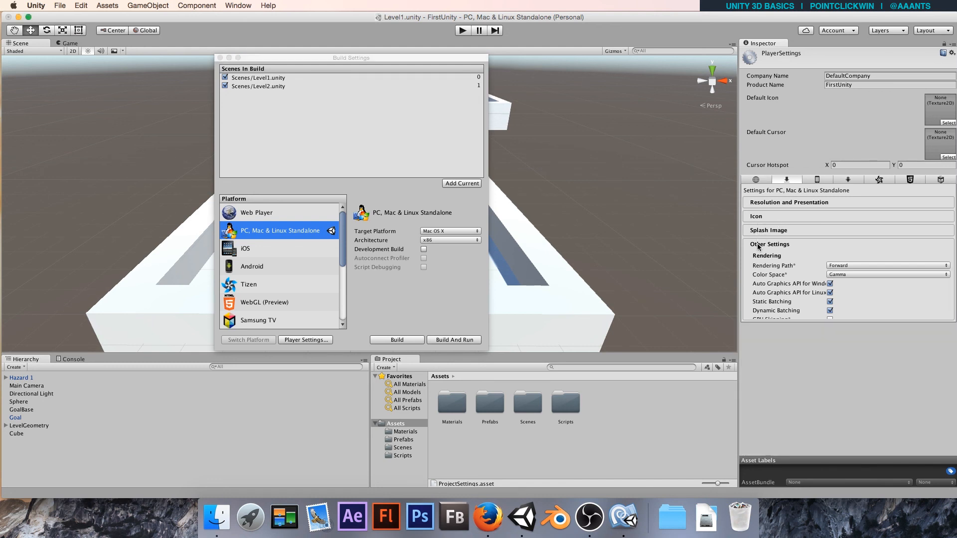
left_click(759, 203)
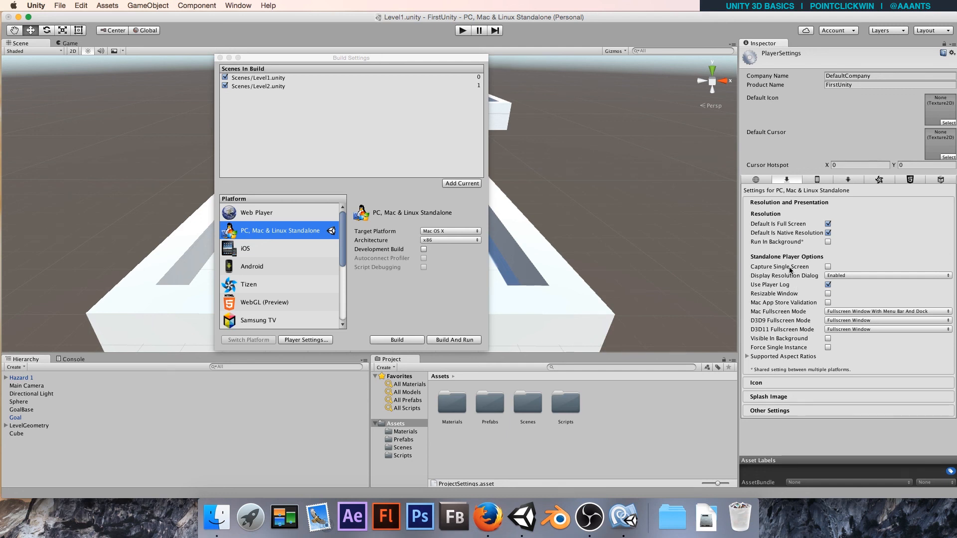
left_click(747, 357)
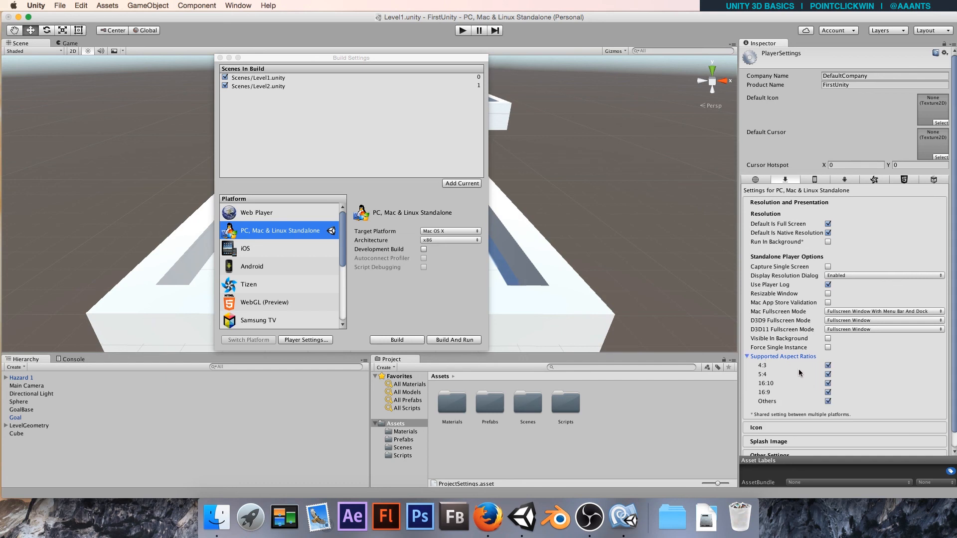
left_click(828, 383)
left_click(827, 374)
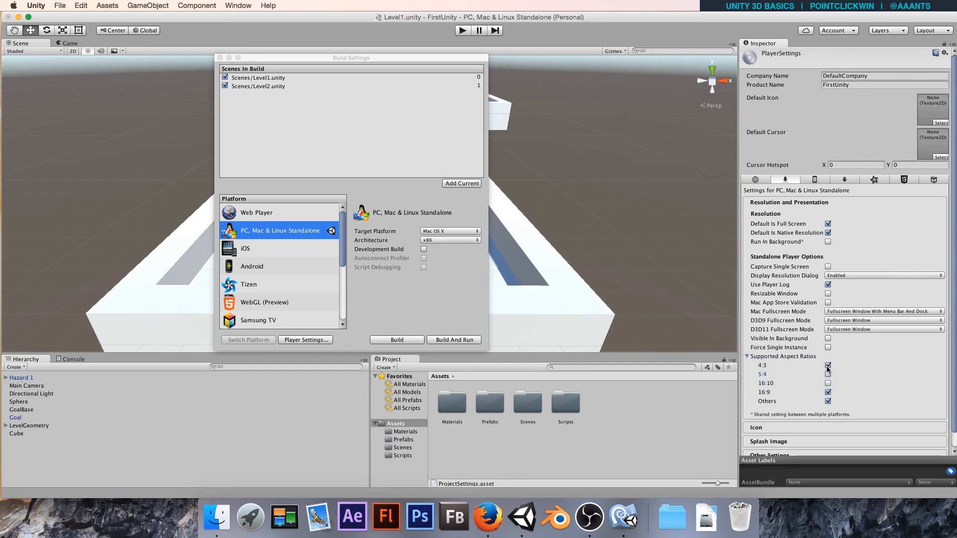
left_click(827, 365)
left_click(827, 401)
Build and run the game, saving the Mac OS X build as FinalBuild in the FirstUnity folder.
left_click(440, 340)
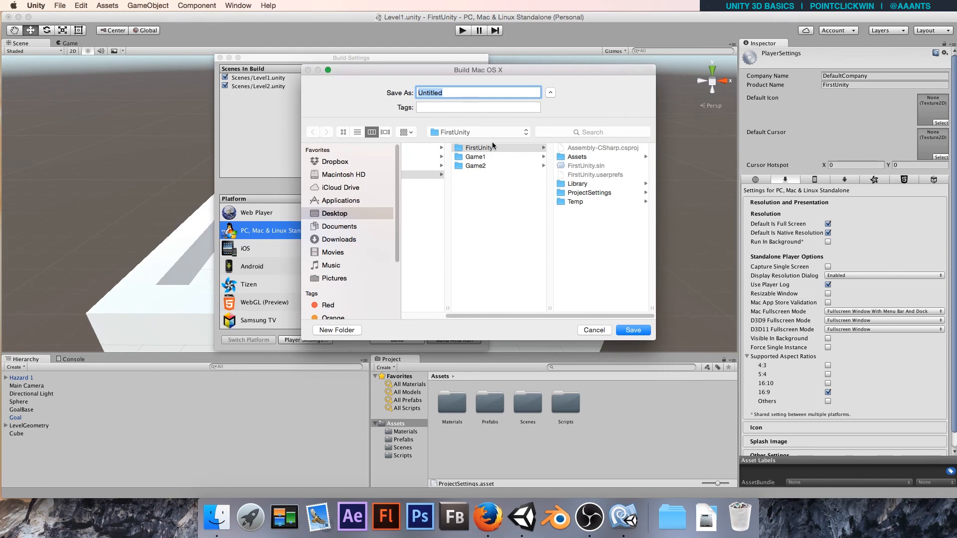
left_click(591, 229)
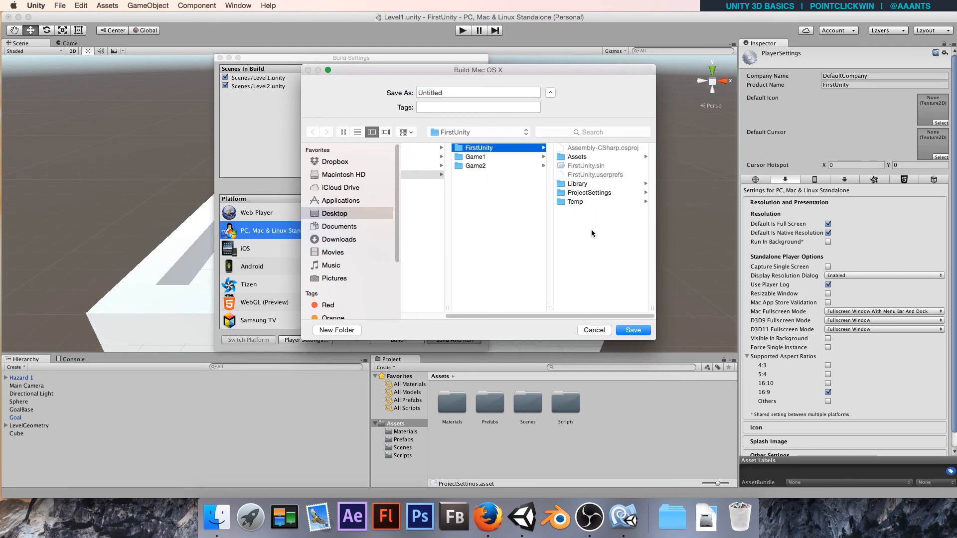
double_click(445, 93)
type("F")
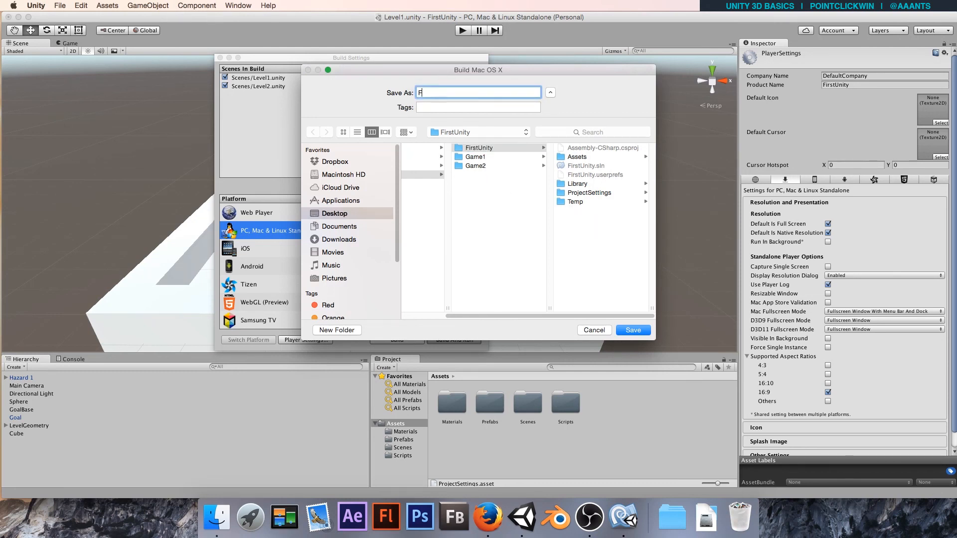
type("inalBuild")
key("Return")
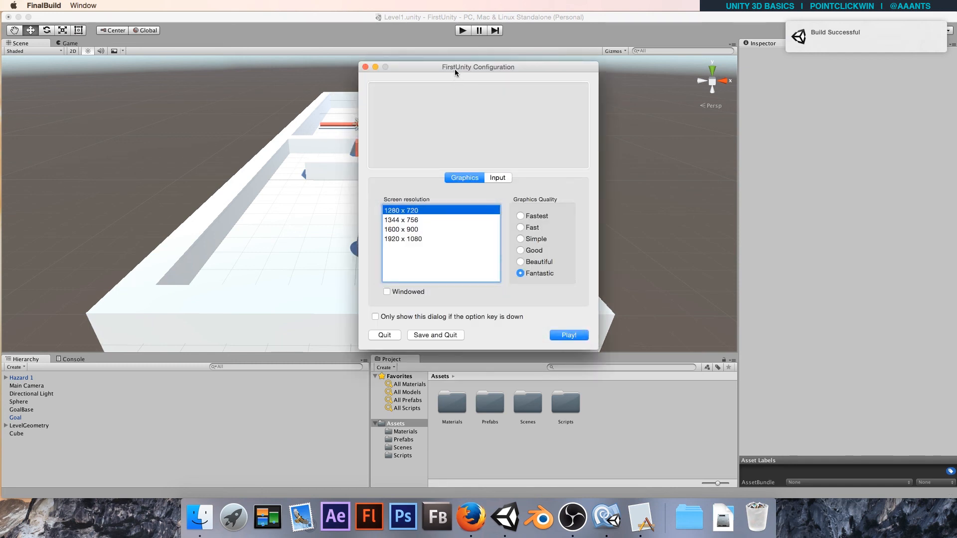
Review the input controls in the FirstUnity configuration, set the screen resolution to 1920 x 1080, and launch the game.
left_click_drag(455, 72, 413, 104)
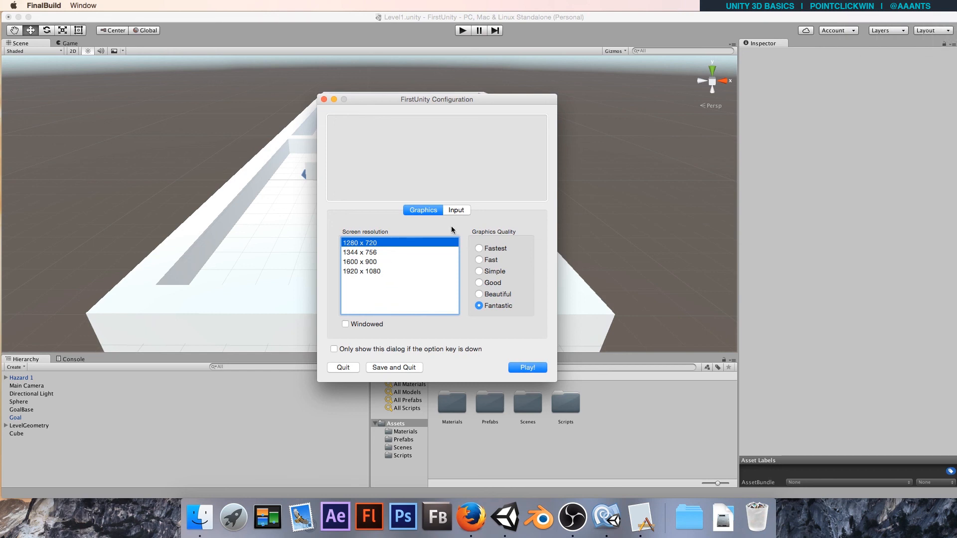
left_click(456, 210)
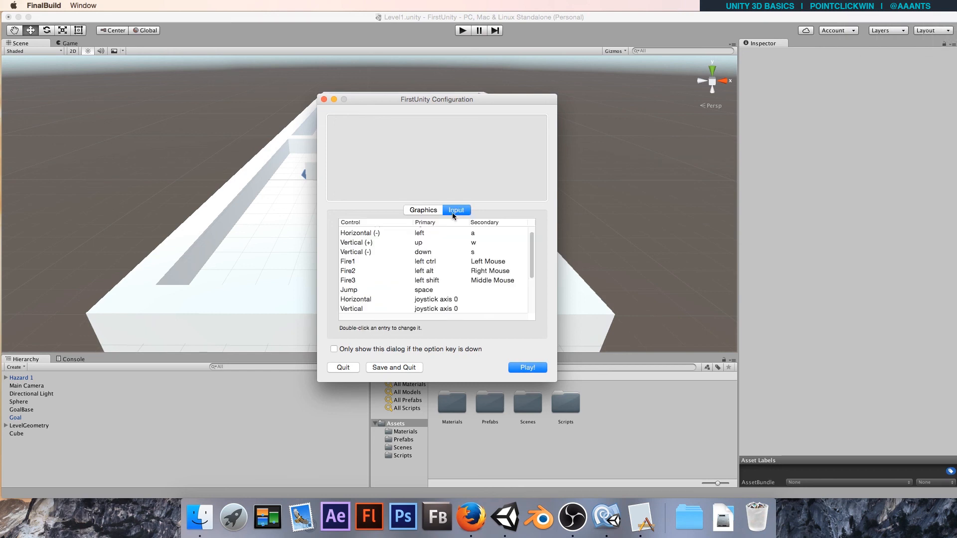
left_click(416, 211)
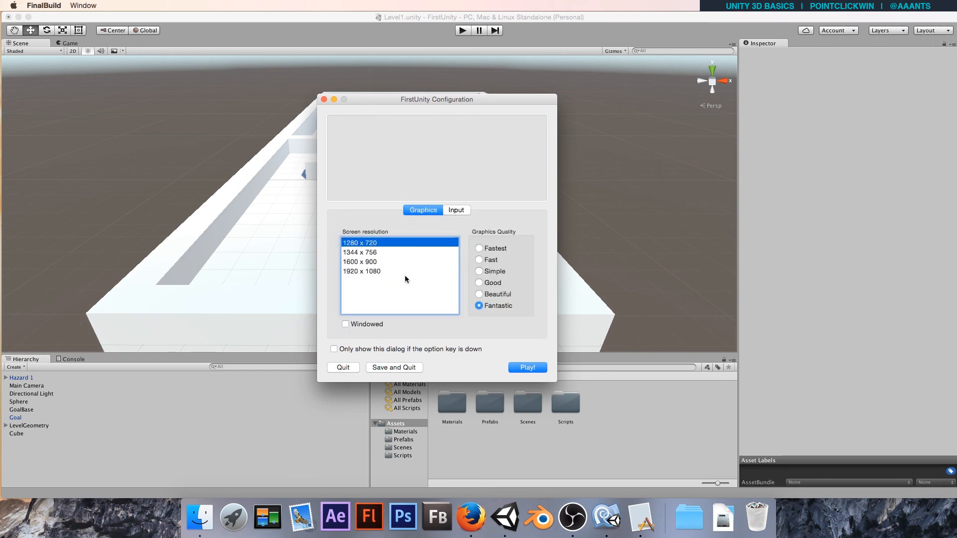
left_click(369, 271)
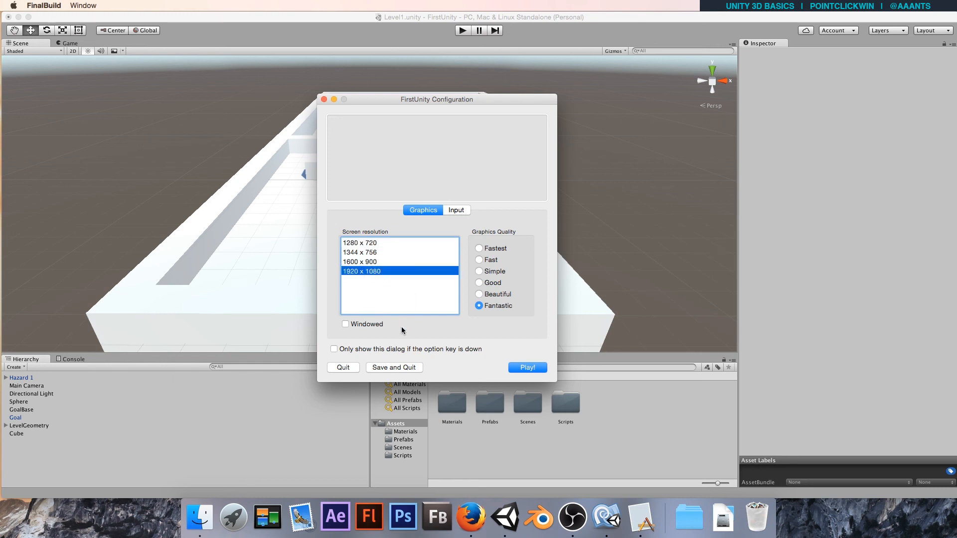
left_click(529, 369)
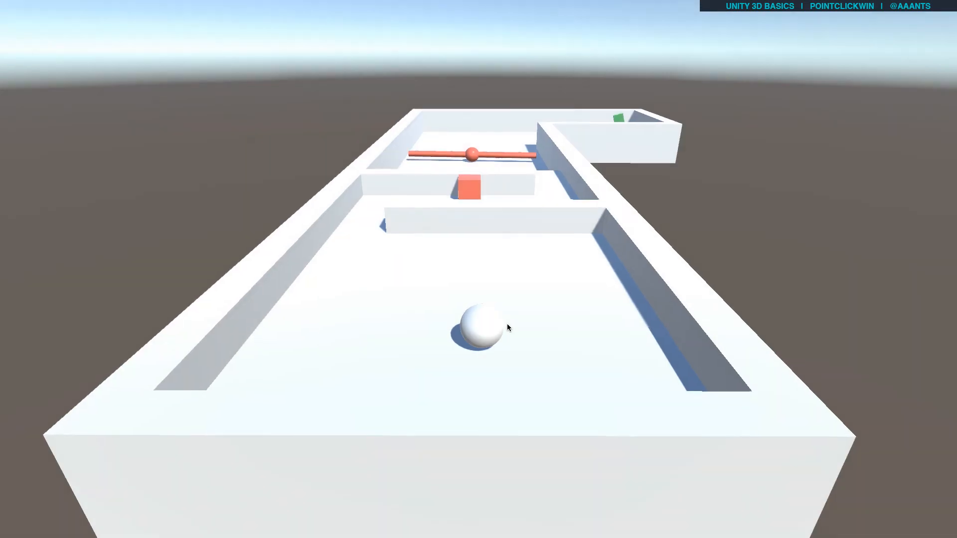
Test the built game by rolling the sphere around the first wall toward the red cube hazard.
key("Up")
key("Left")
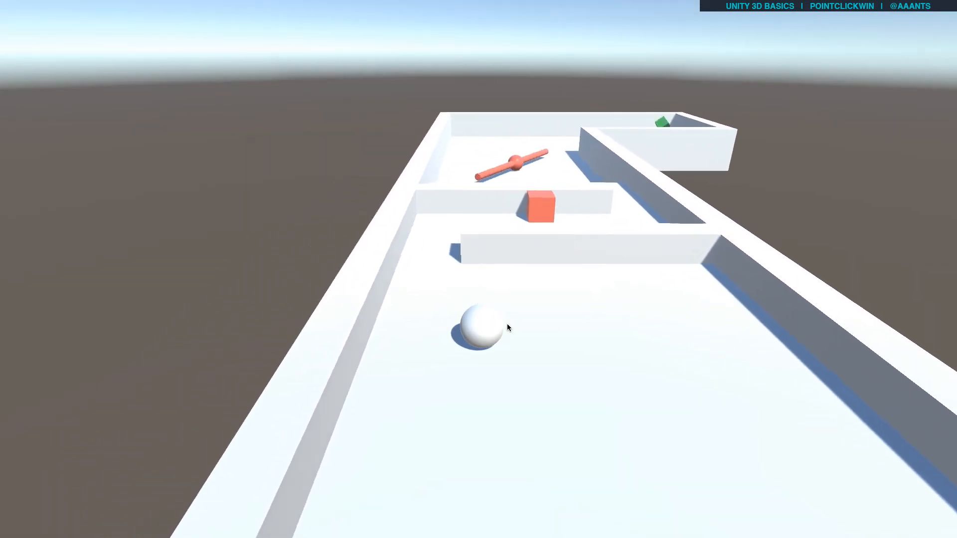
key("Up")
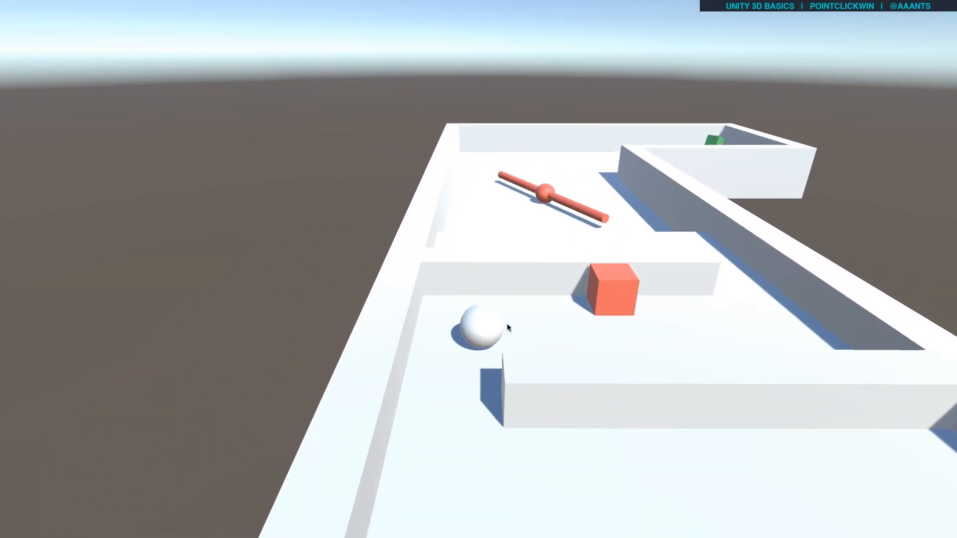
key("Right")
key("Up")
key("Left")
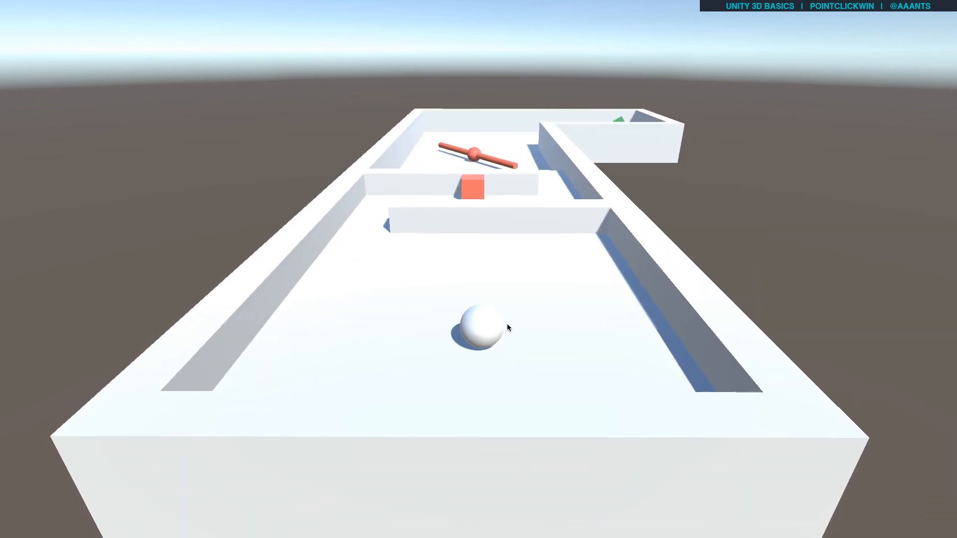
Roll the sphere around the first wall, past the red cube hazard and to the gap beside the second wall.
key("Up")
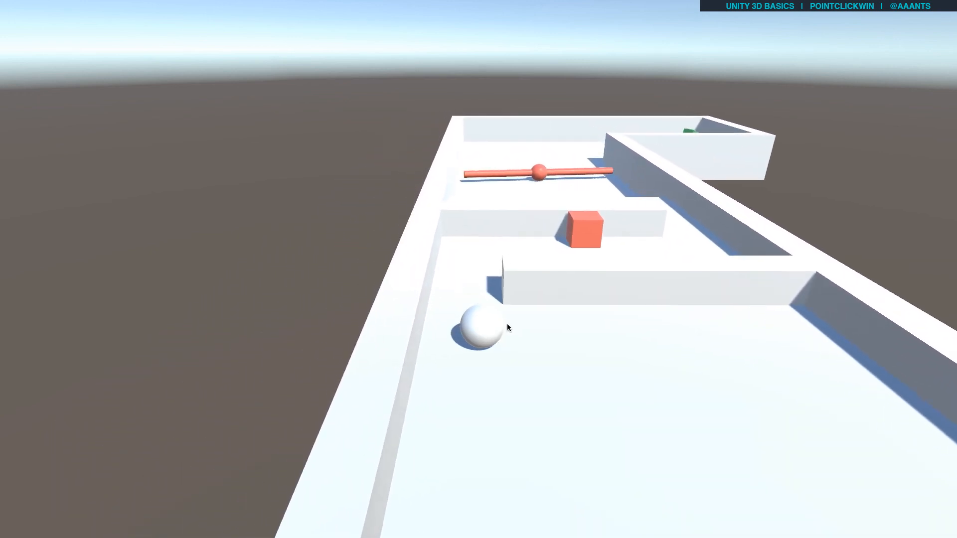
key("Up")
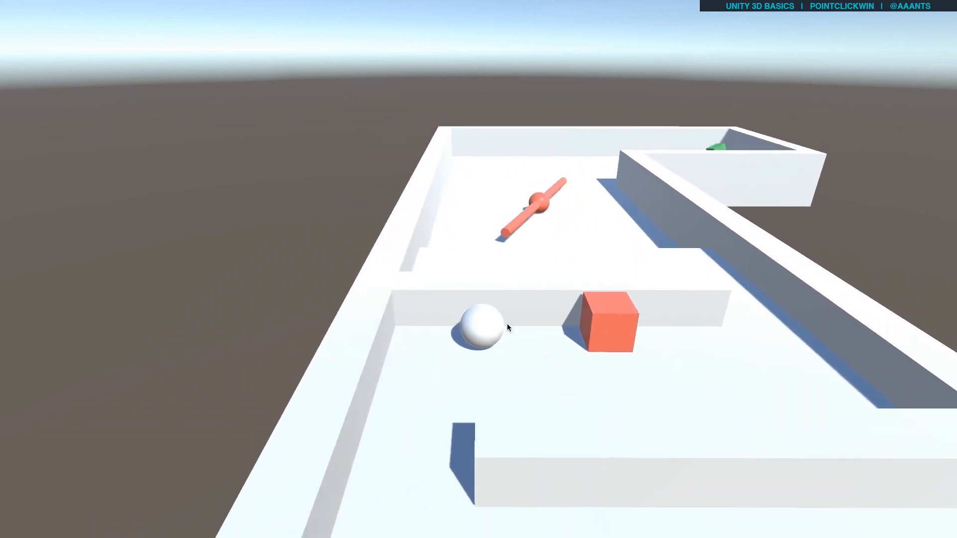
key("Down")
key("Right")
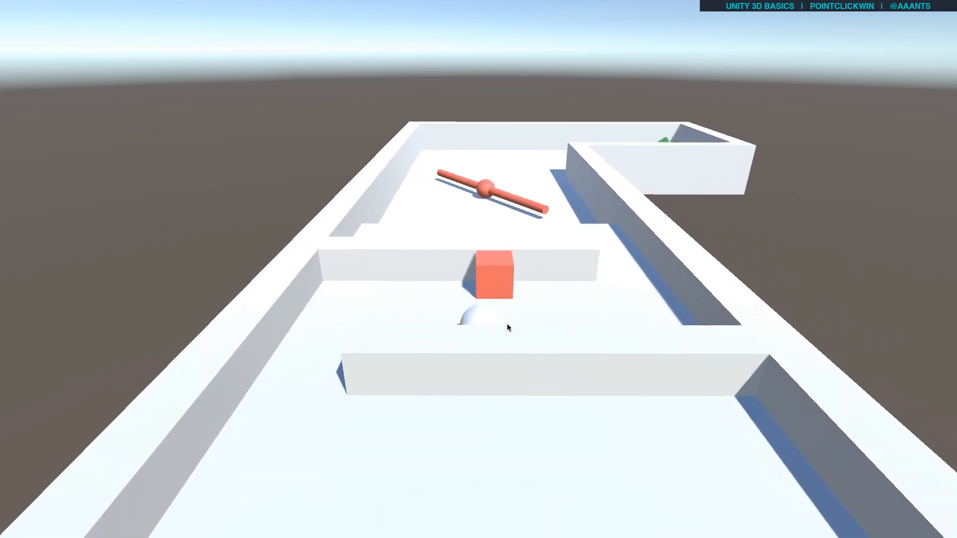
key("Up")
key("Up")
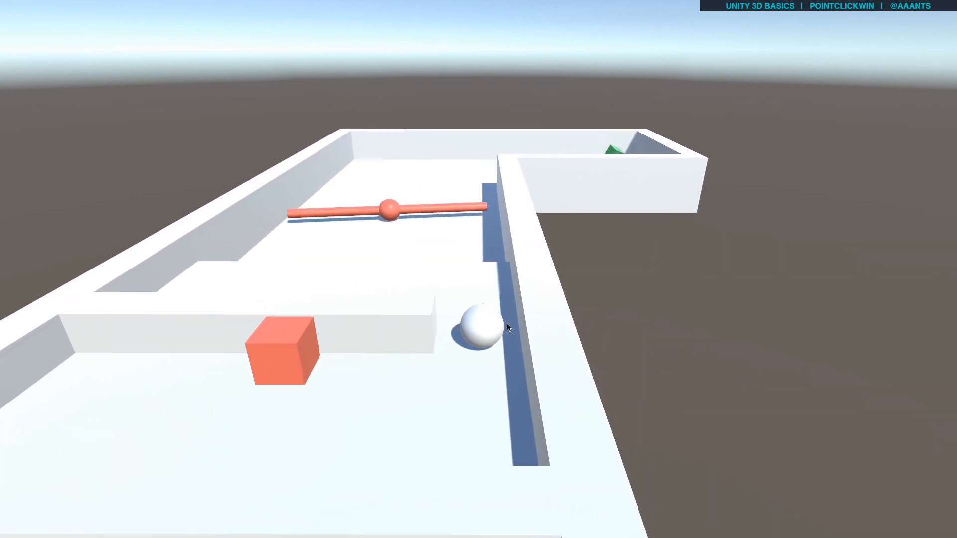
Steer the sphere around the rotating red bar hazard and on to the green goal to test loading Level2.
key("Left")
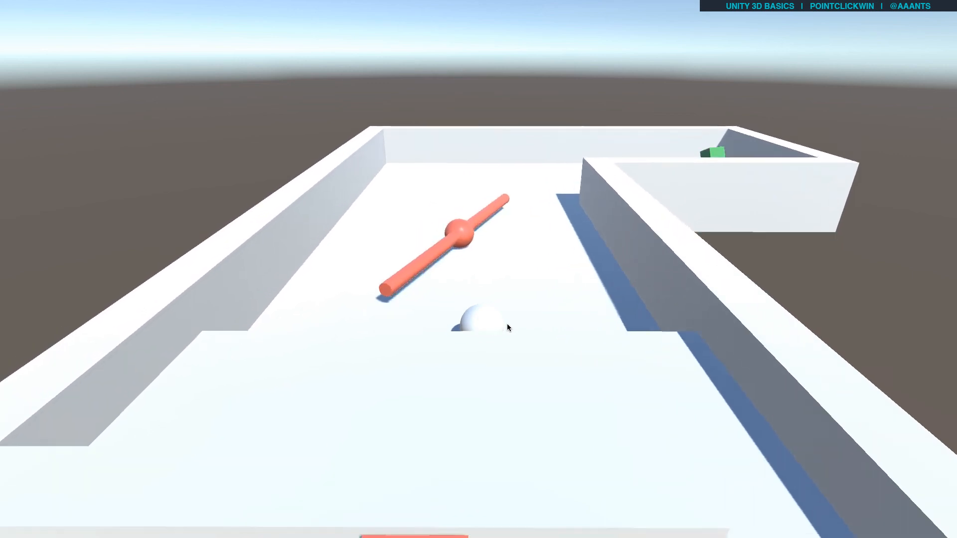
key("Up")
key("Right")
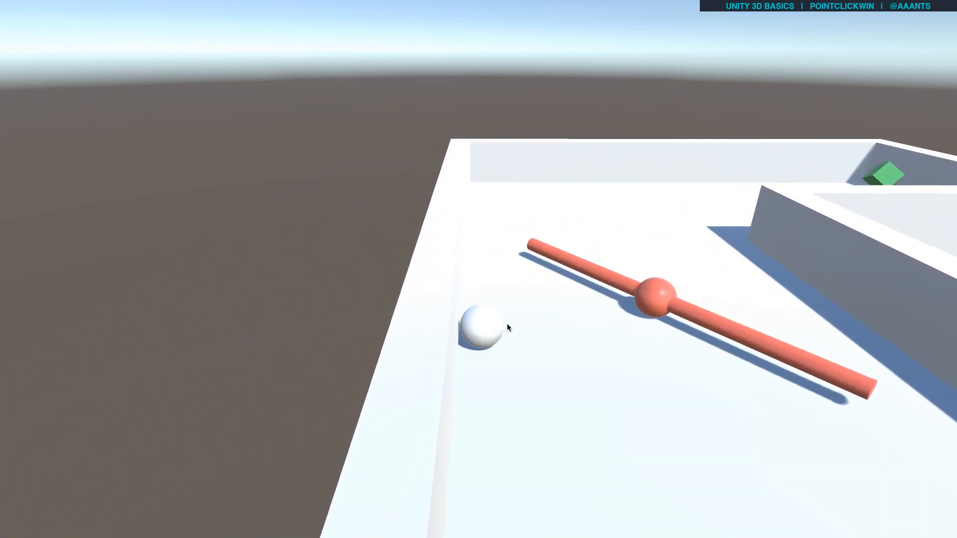
key("Right")
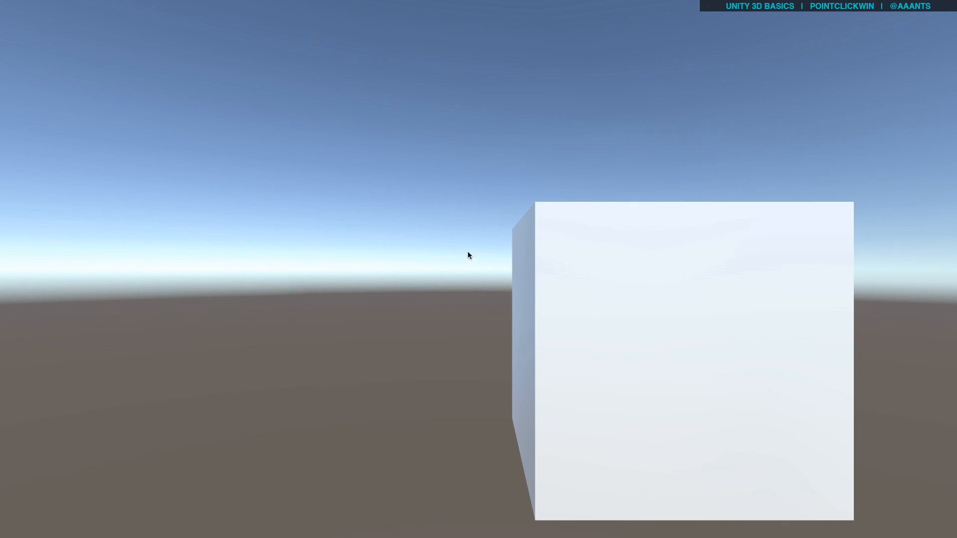
Force quit the FinalBuild game, and close the Force Quit Applications and Build Settings windows to return to the Level1 scene in Unity.
key("super+alt+Escape")
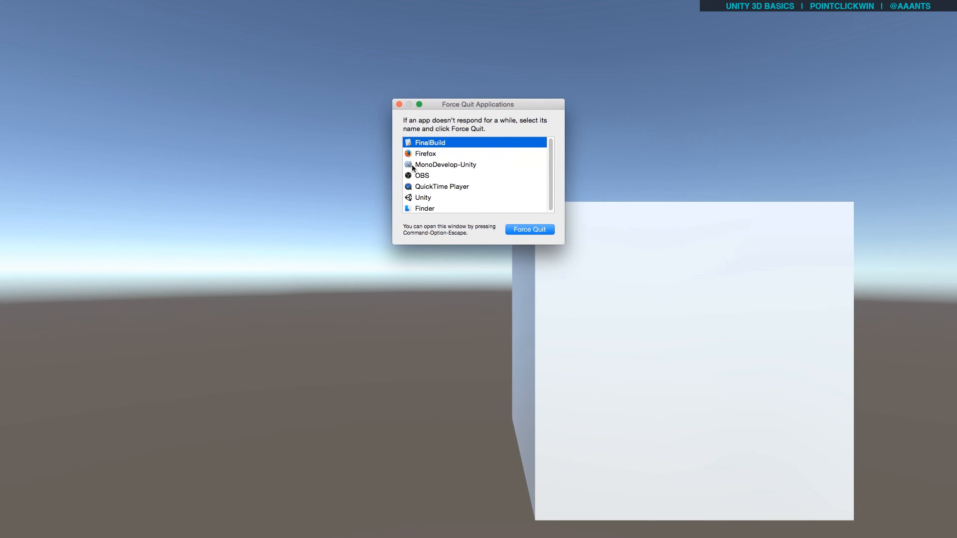
left_click(537, 229)
left_click(548, 154)
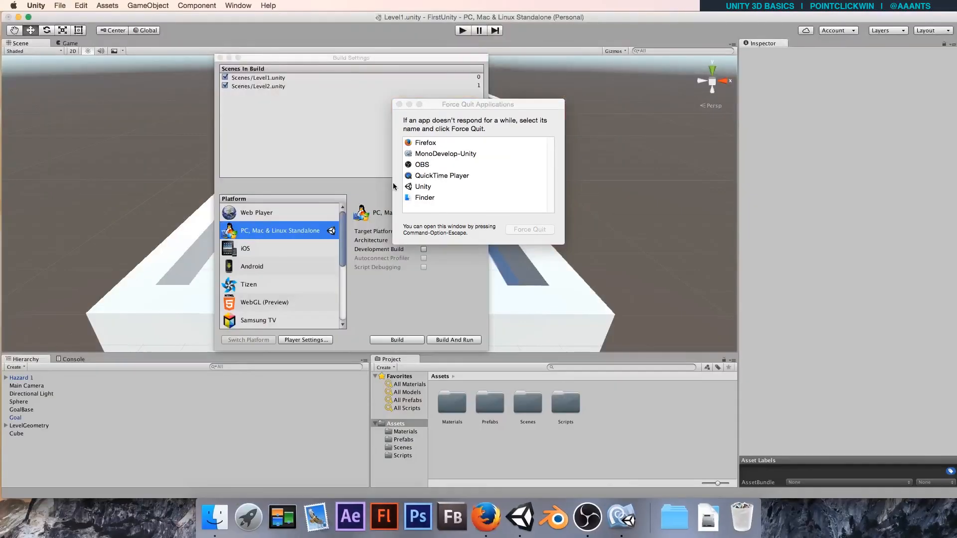
left_click_drag(444, 103, 562, 111)
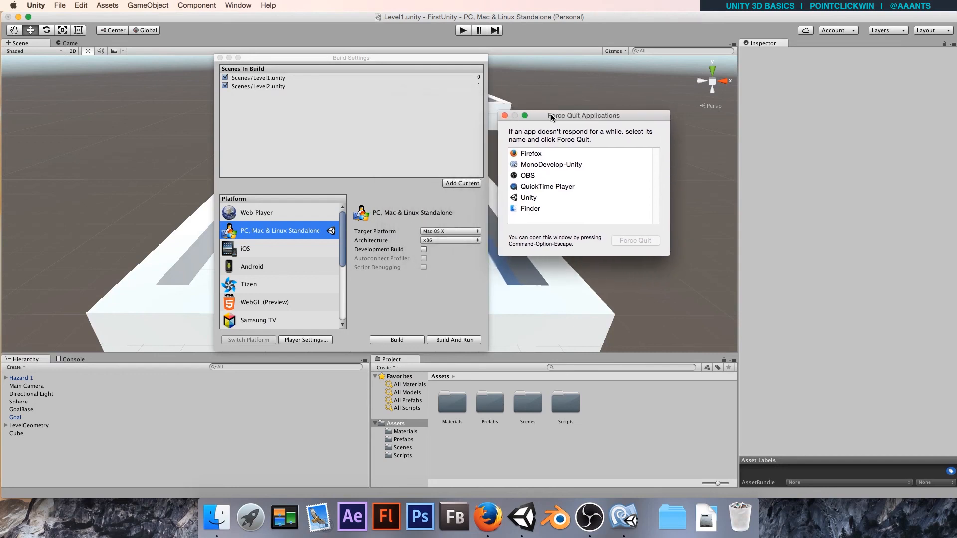
left_click(517, 112)
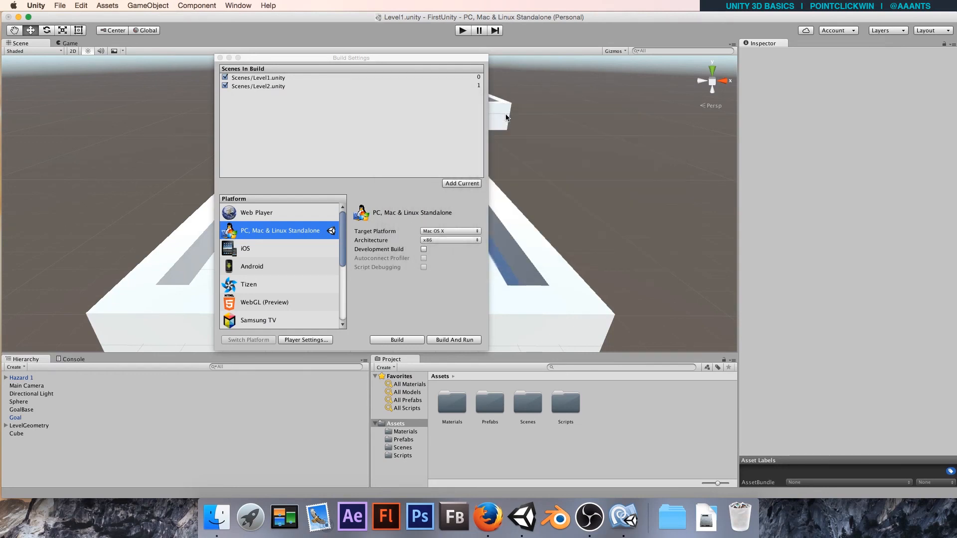
left_click(220, 58)
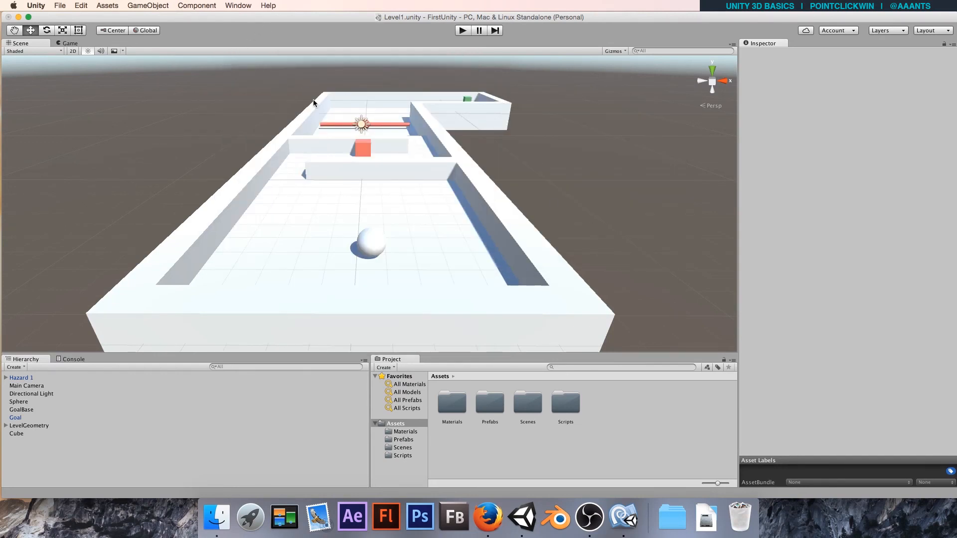